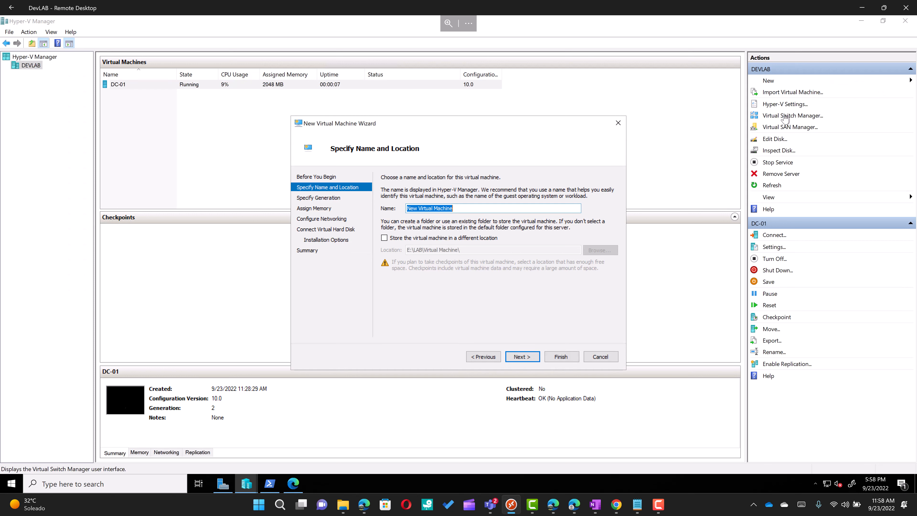
Step: Name the new VM DC-02 and keep it in the default folder E:\LAB\Virtual Machine\
text(DC-02)
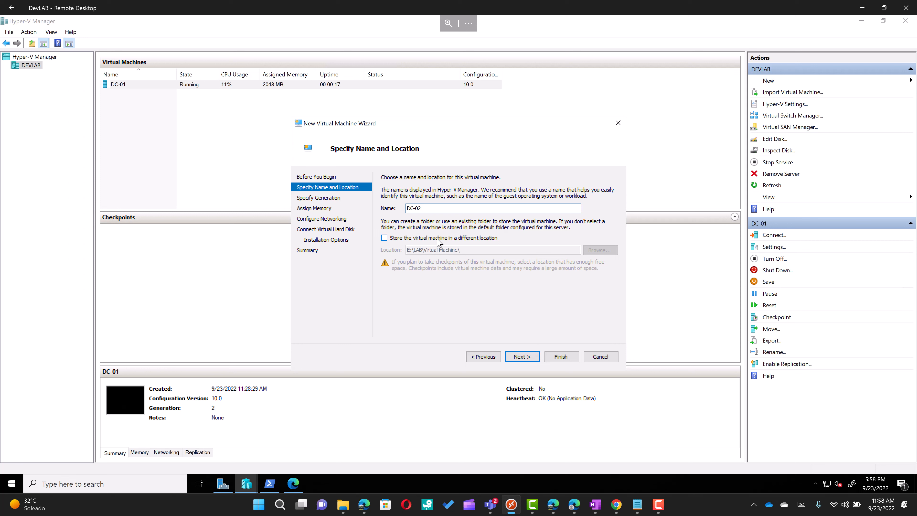
click(401, 238)
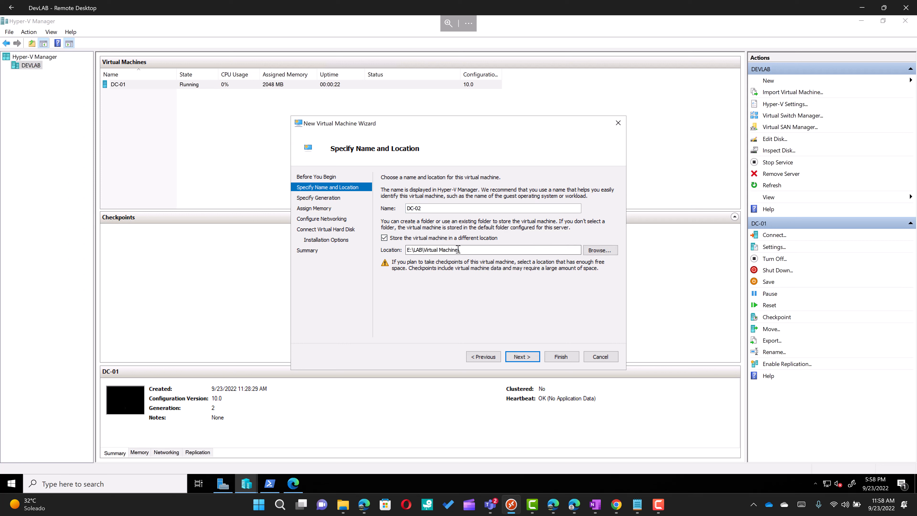
click(384, 238)
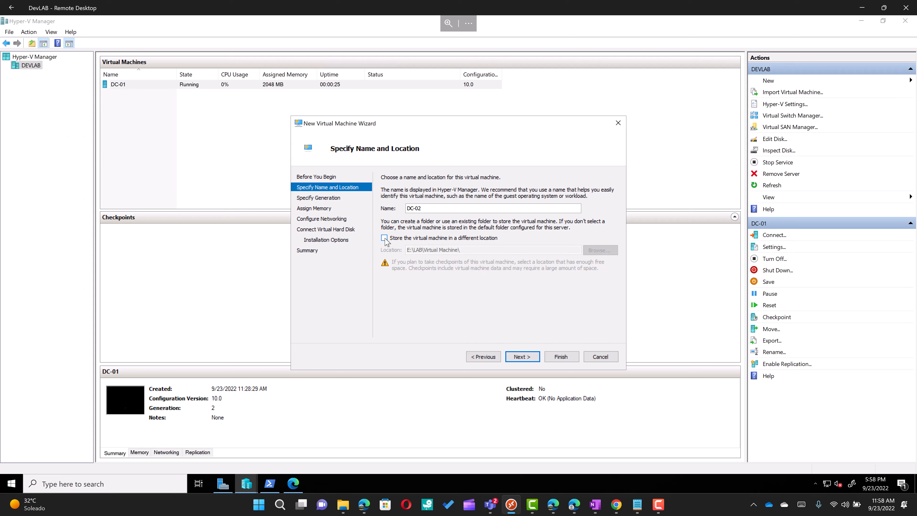
Step: Keep Generation 2 and set startup memory to 2048 MB
click(522, 356)
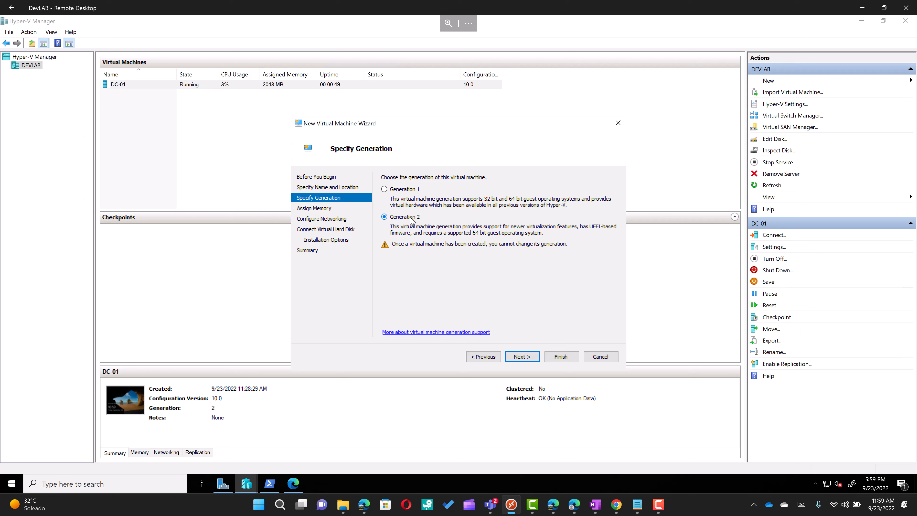
click(522, 357)
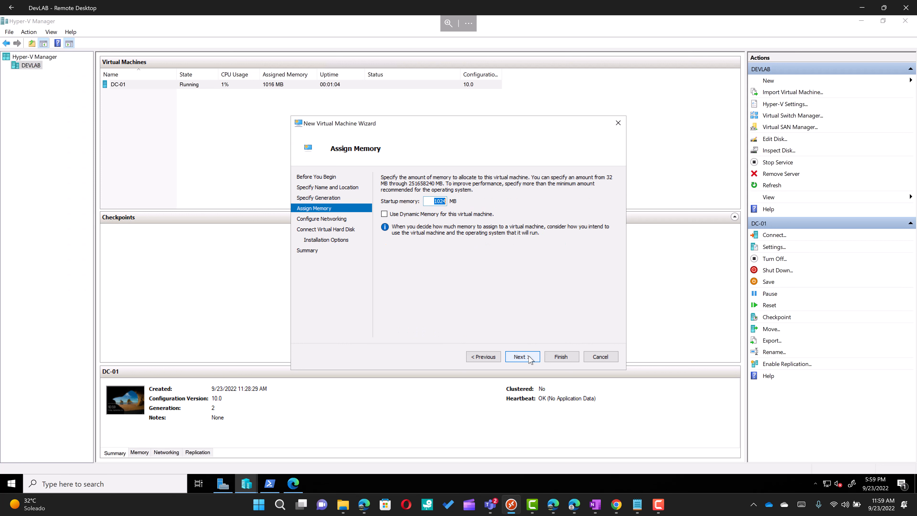
text(2048)
click(465, 216)
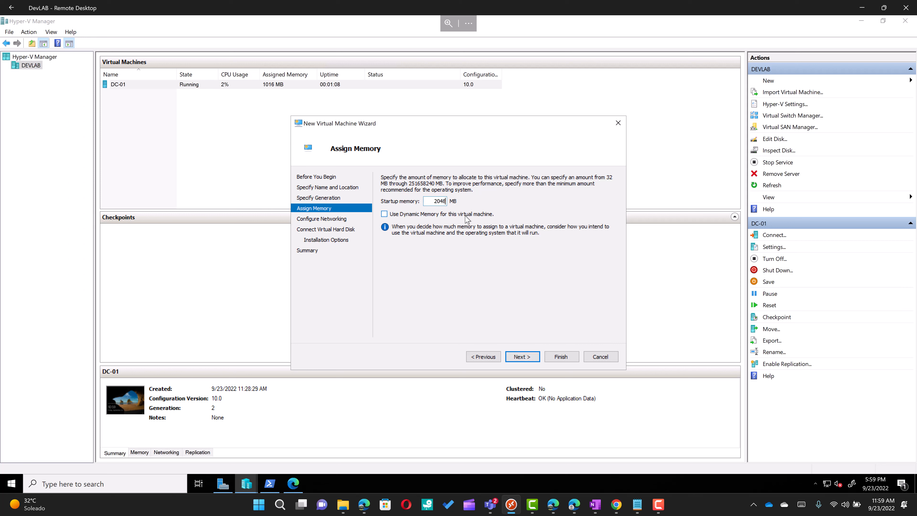
Step: Connect the VM's network adapter to InternalNATSwitch
click(523, 357)
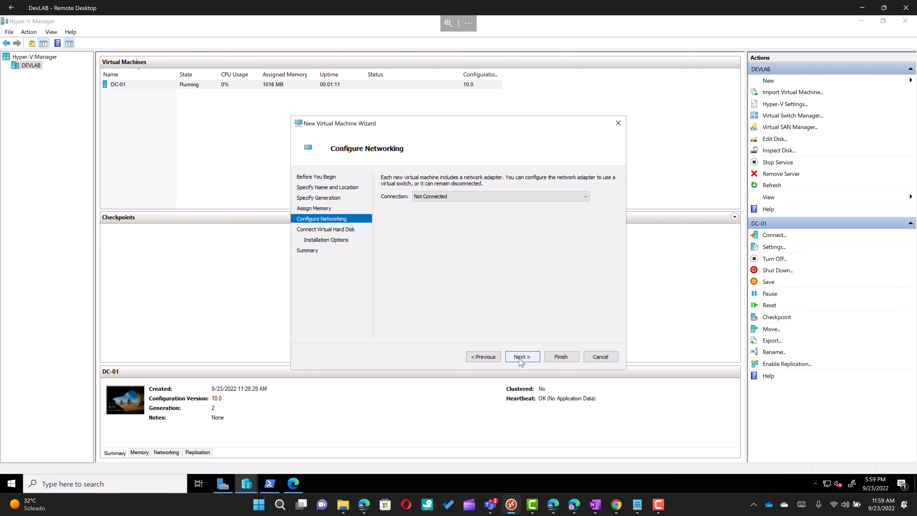
click(476, 199)
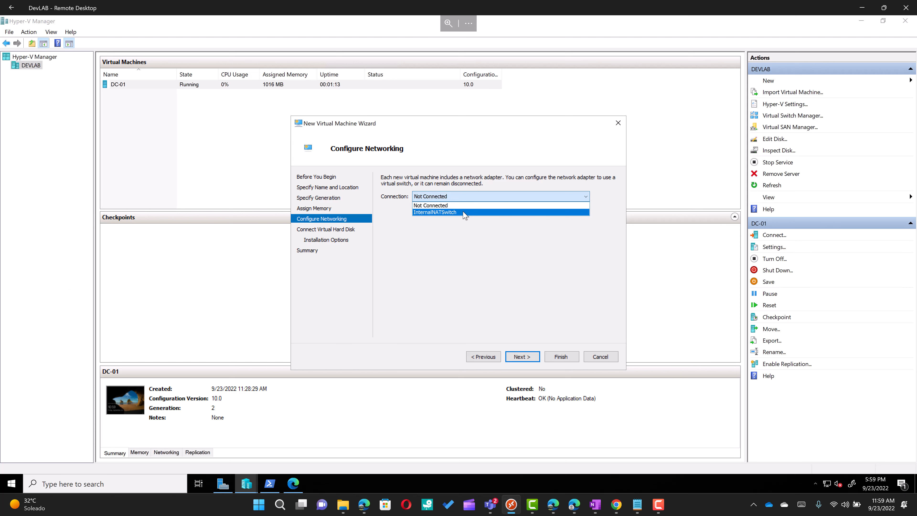
click(463, 213)
click(520, 362)
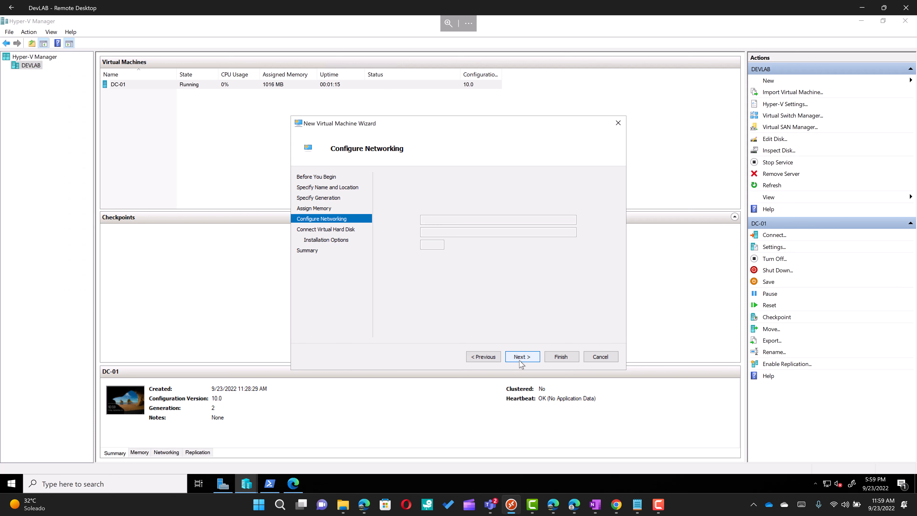
Step: Set the new virtual hard disk size to 80 GB
double_click(434, 244)
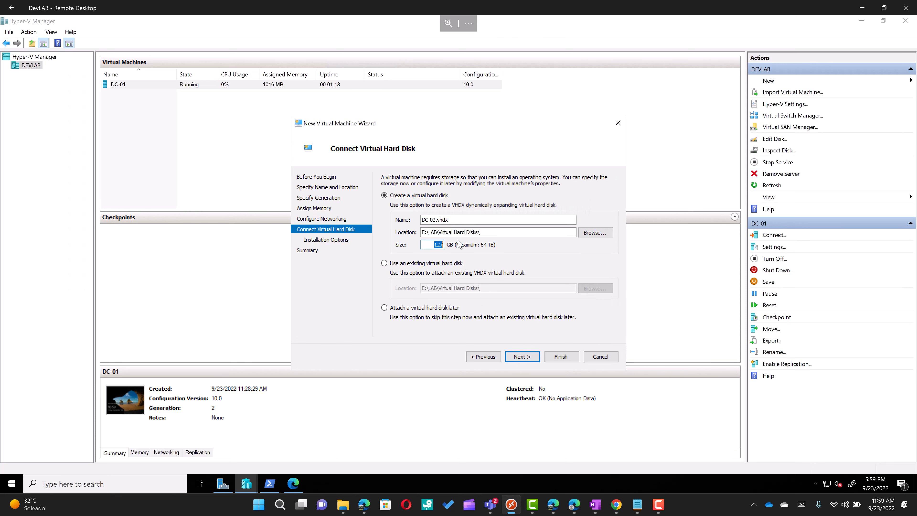
text(80)
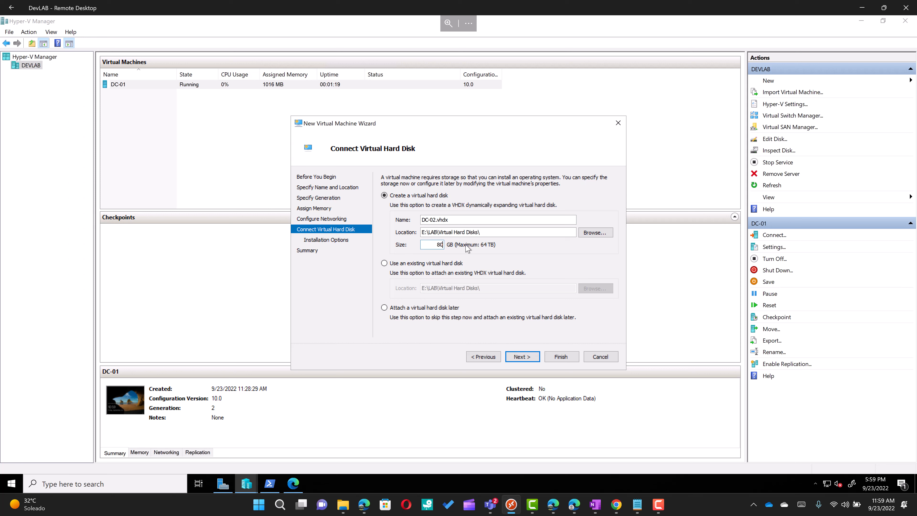
click(522, 356)
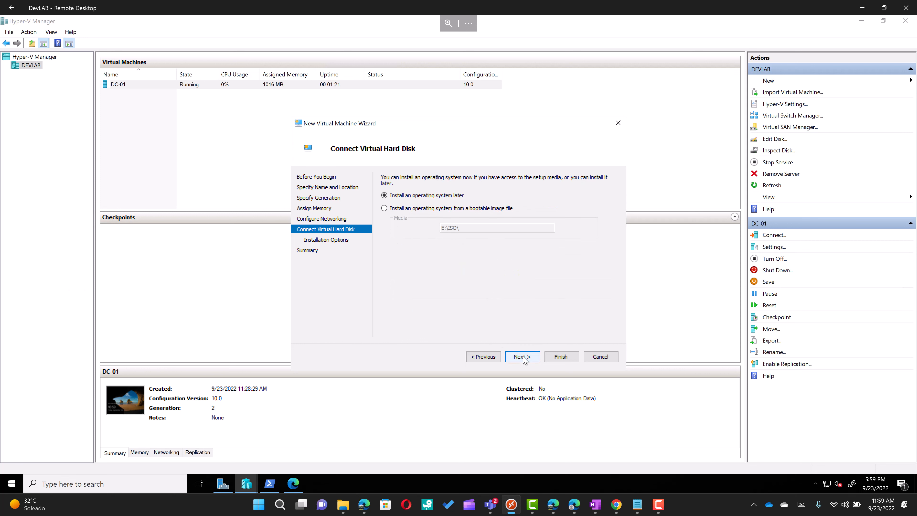
Step: Use the Windows Server 2022 ISO as boot image and create the VM
click(463, 213)
click(575, 228)
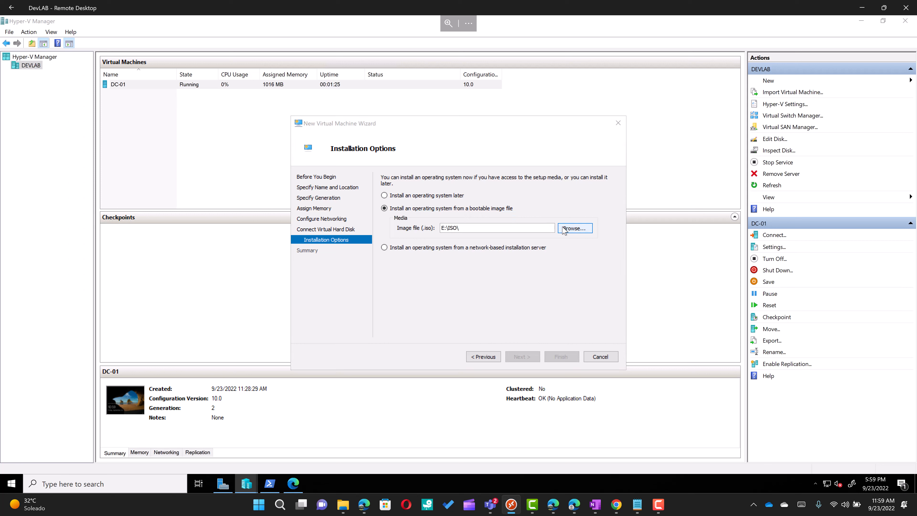
double_click(457, 232)
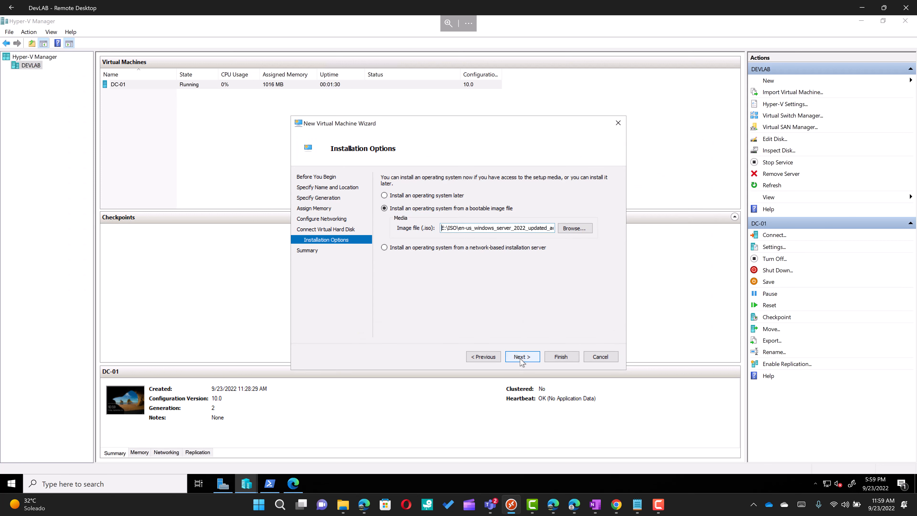
click(522, 357)
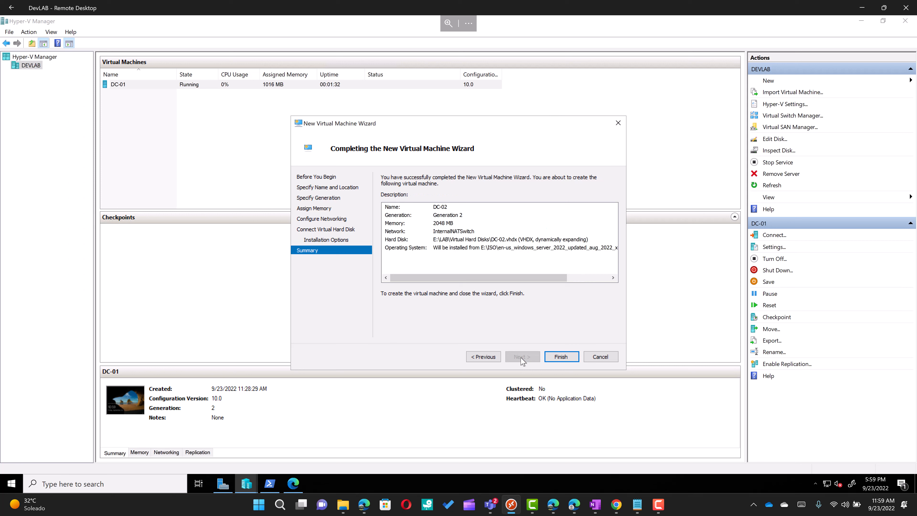
click(558, 357)
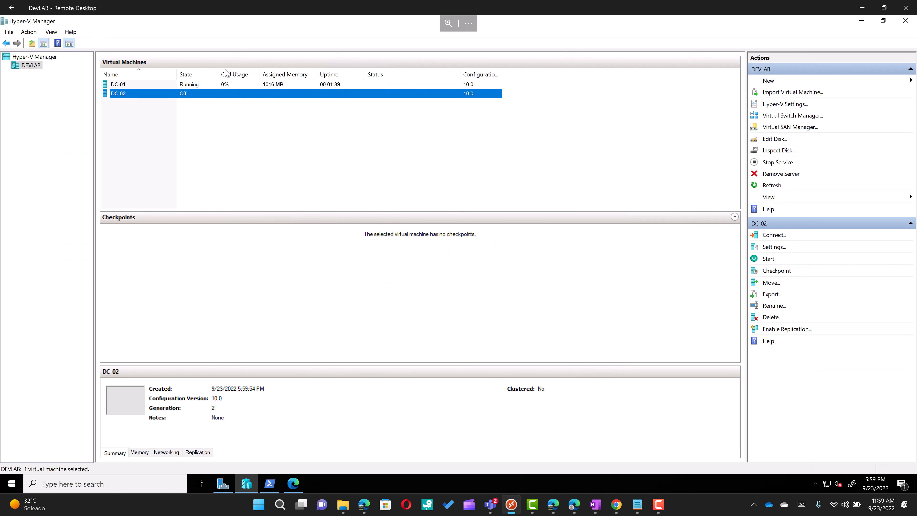
Step: Connect to DC-02, start it, and boot it from the installation DVD
right_click(225, 94)
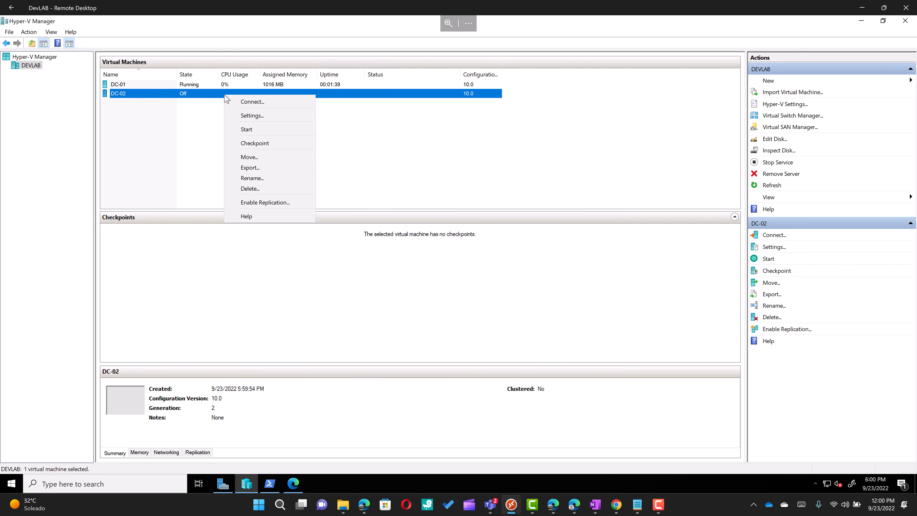
click(251, 102)
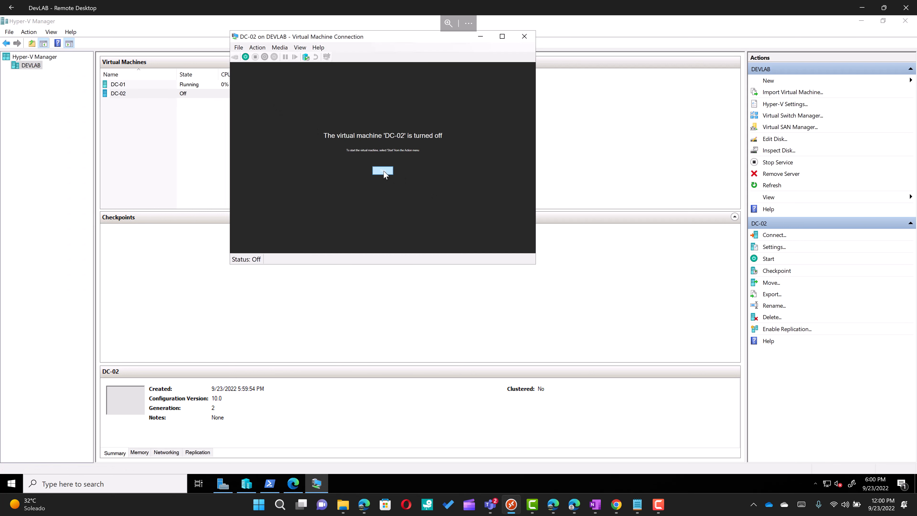
click(383, 171)
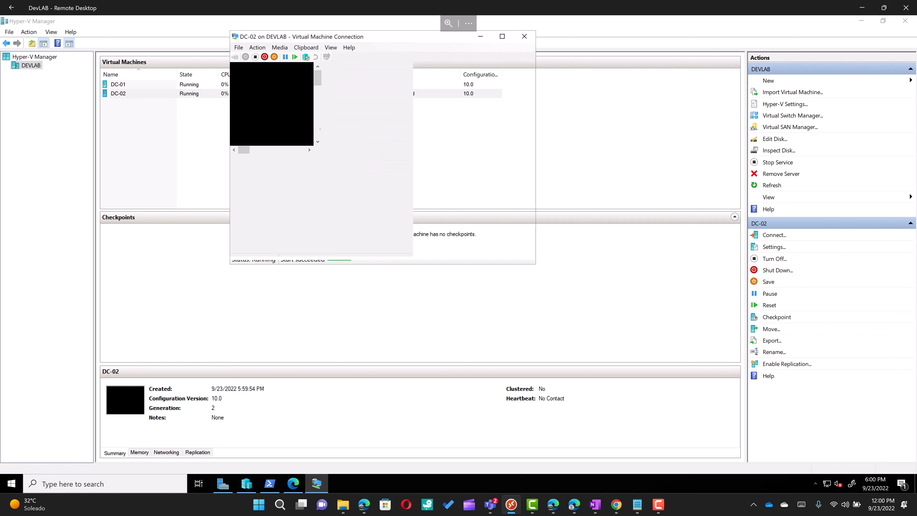
key(Return)
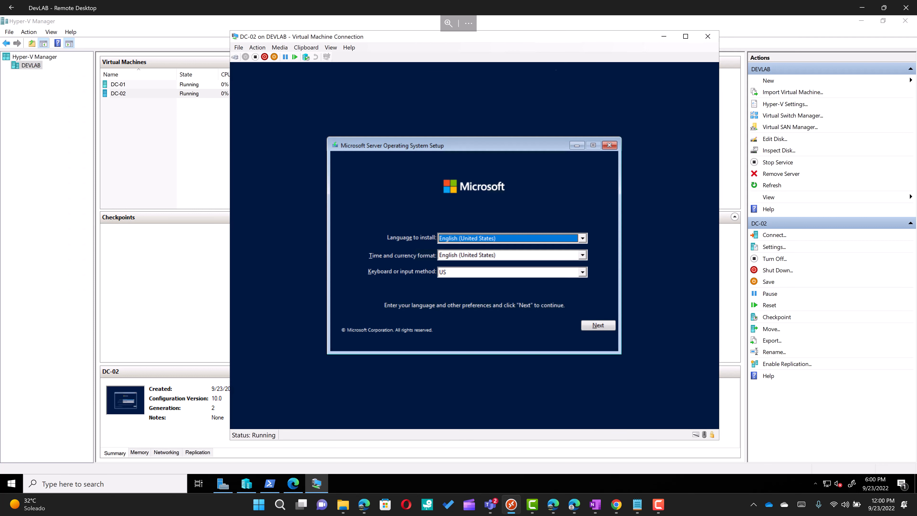
Step: Begin installation without a product key, choosing Windows Server 2022 Datacenter (Desktop Experience)
click(604, 328)
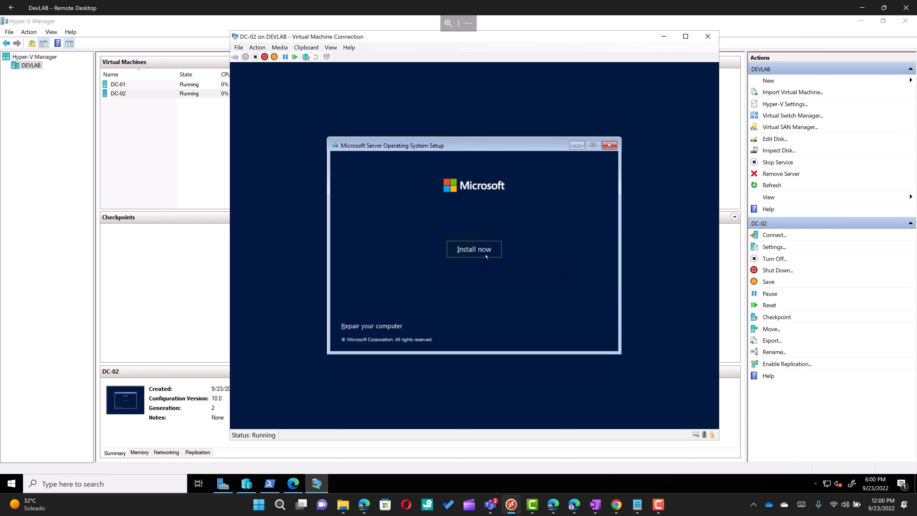
click(485, 255)
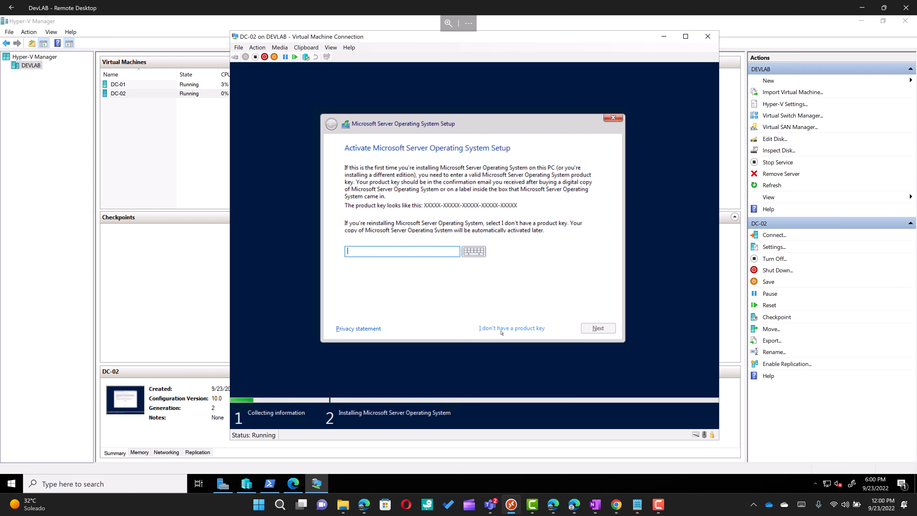
click(500, 329)
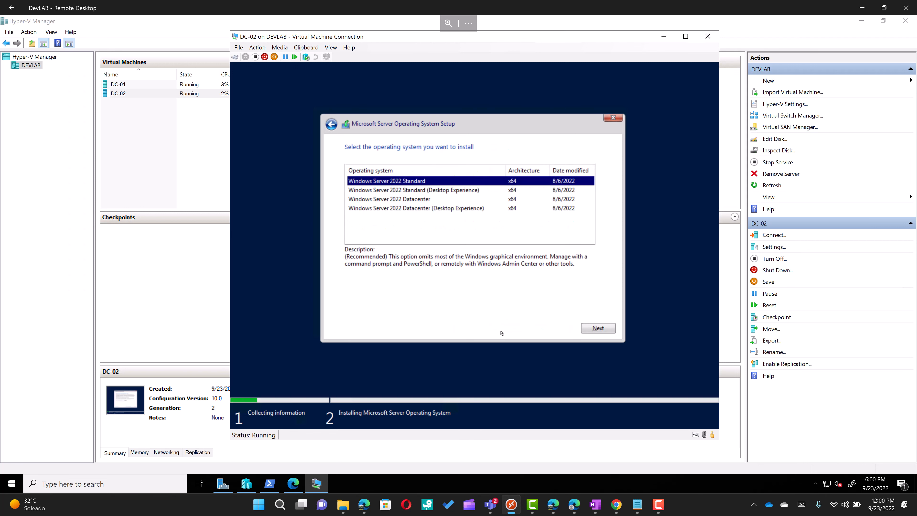
click(483, 208)
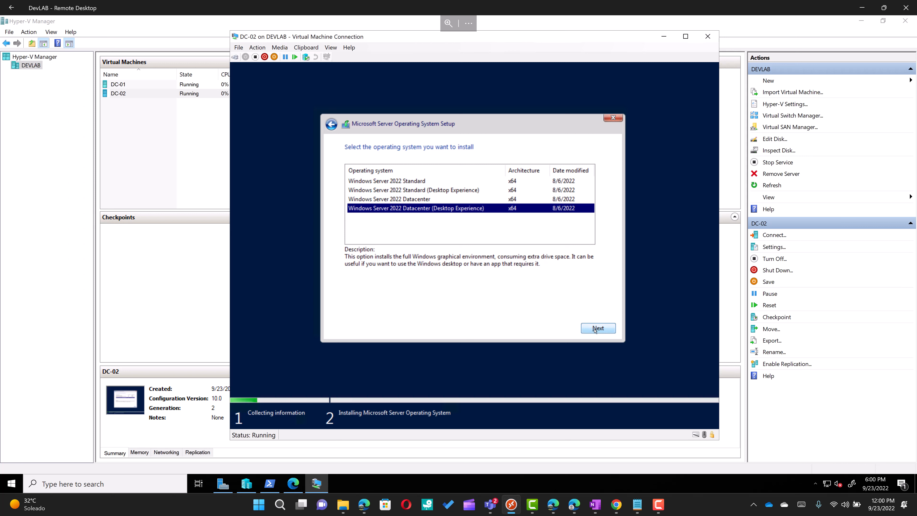
click(597, 328)
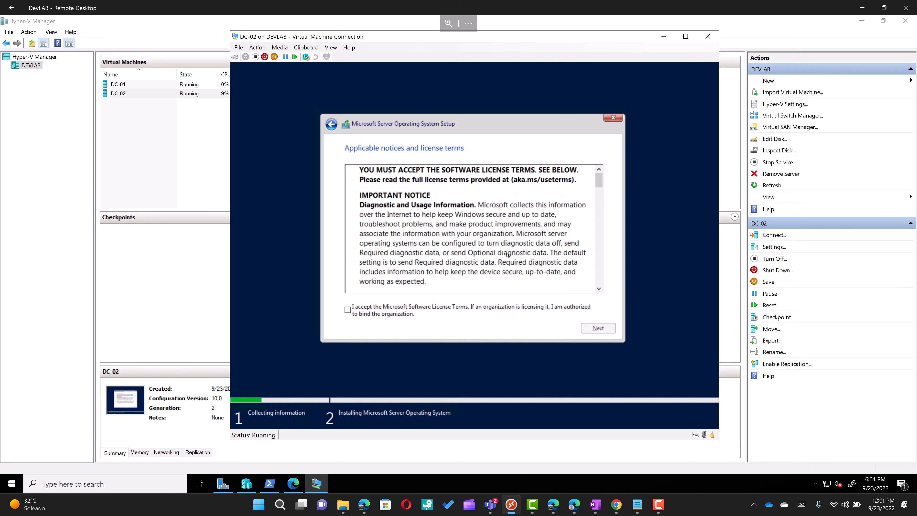
Step: Accept the license terms and run a custom install on the 80 GB unallocated Drive 0
click(491, 309)
click(596, 328)
click(598, 328)
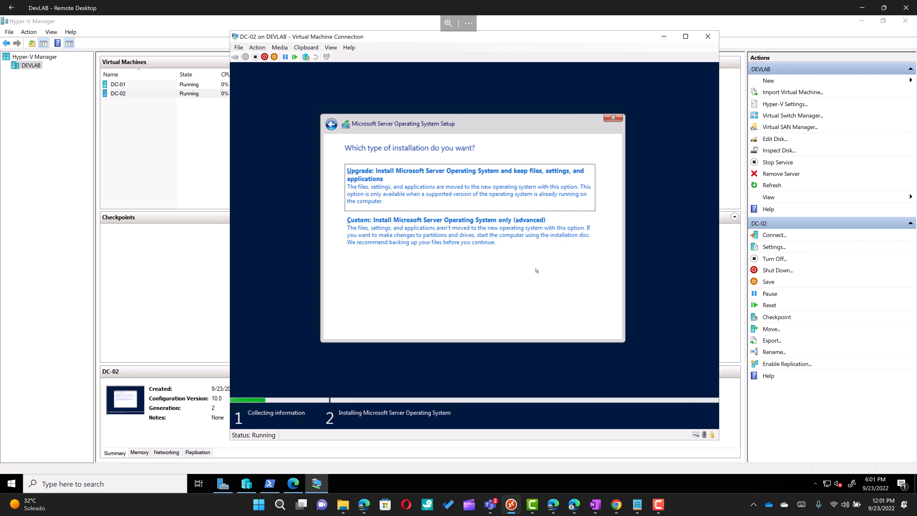
click(502, 244)
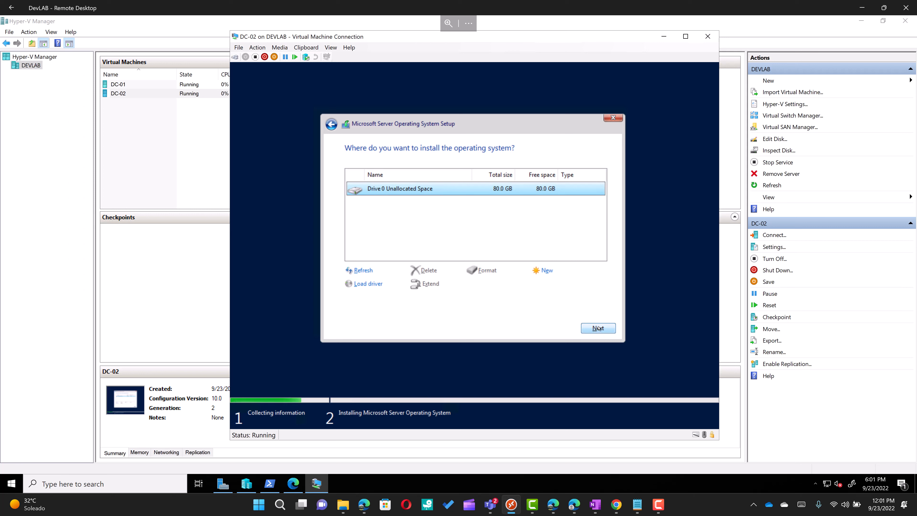
click(598, 328)
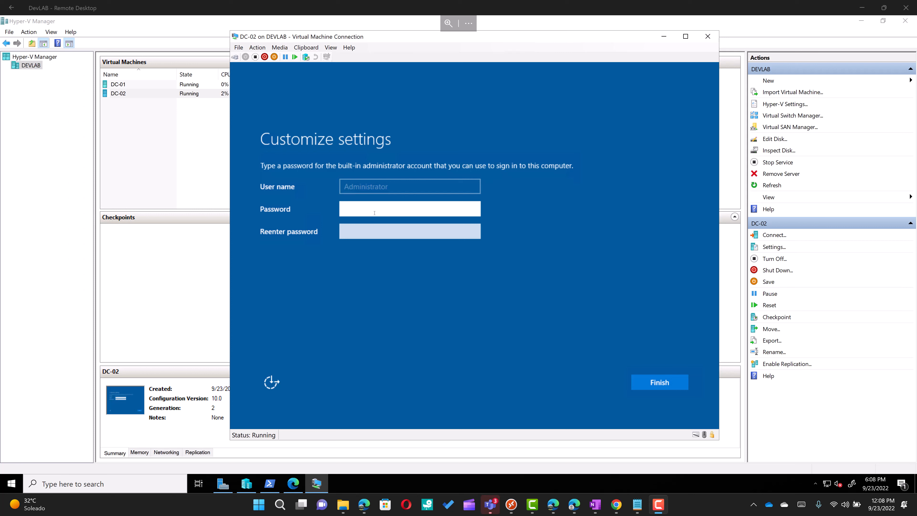
Step: Set and confirm the Administrator password to finish initial setup
text(••••••••••••)
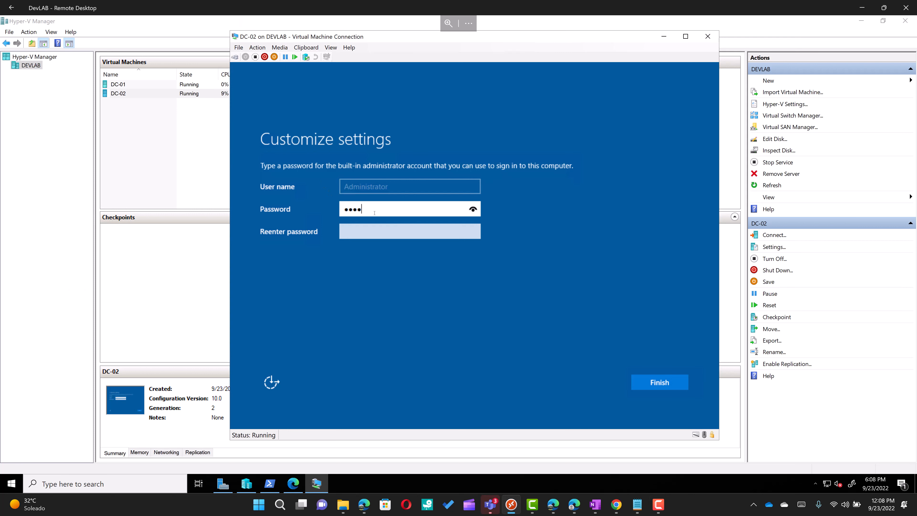
key(Tab)
text(••••••••••••)
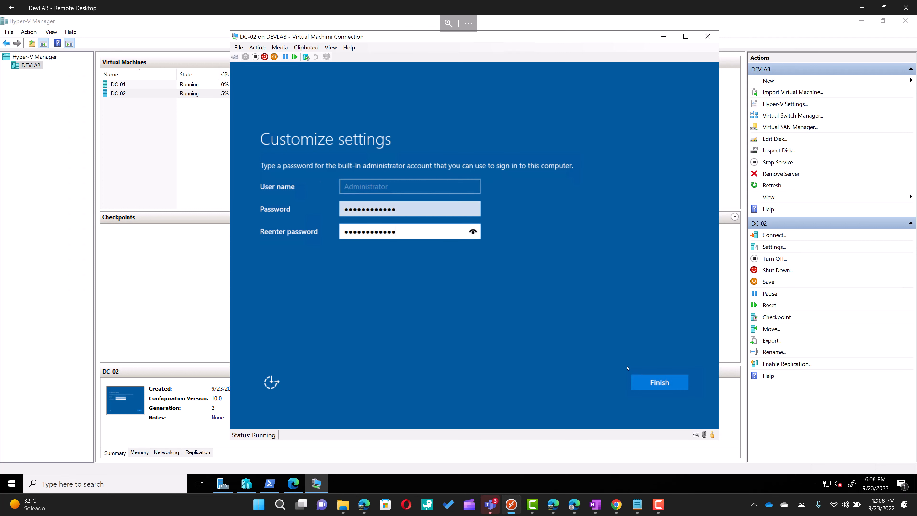
click(650, 382)
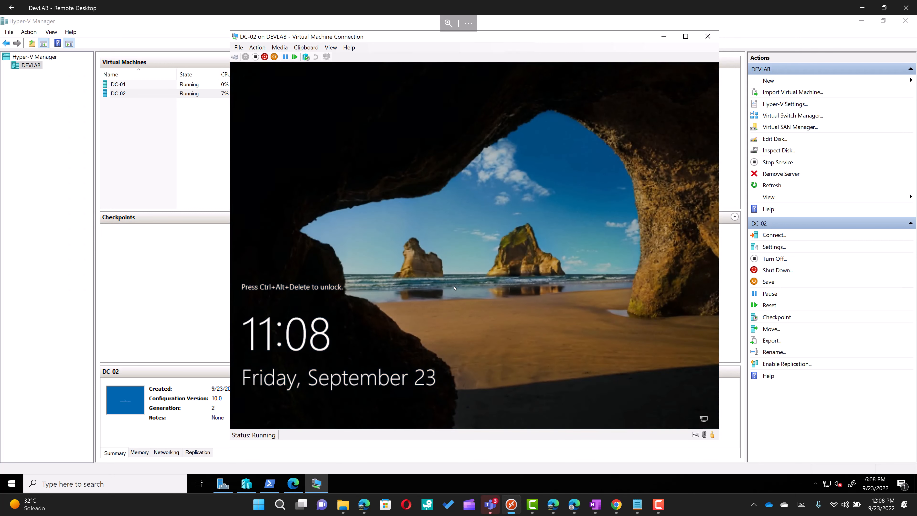
Step: Sign in as Administrator and allow the PC to be discoverable on the network
click(235, 57)
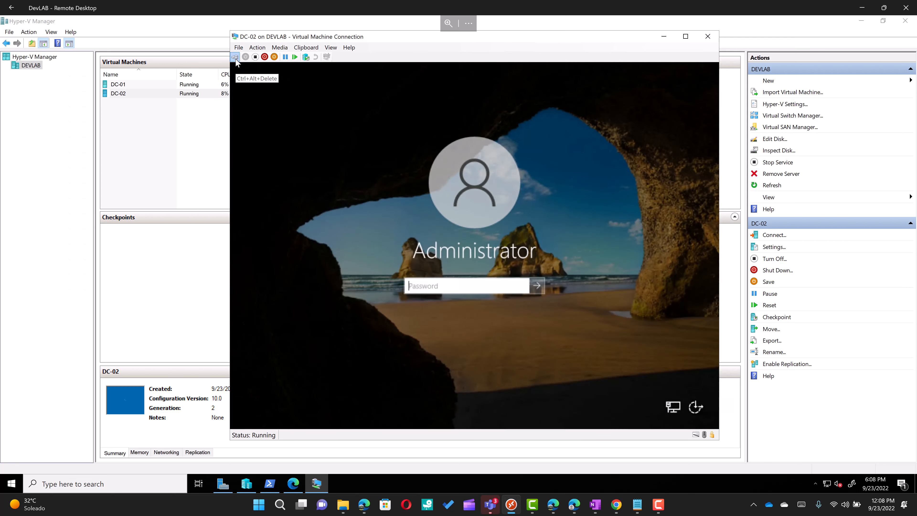
text(************)
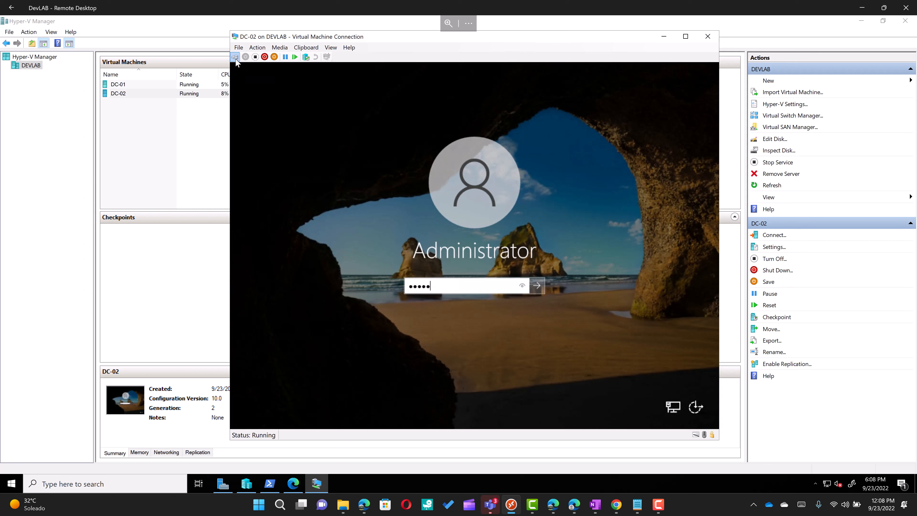
key(Return)
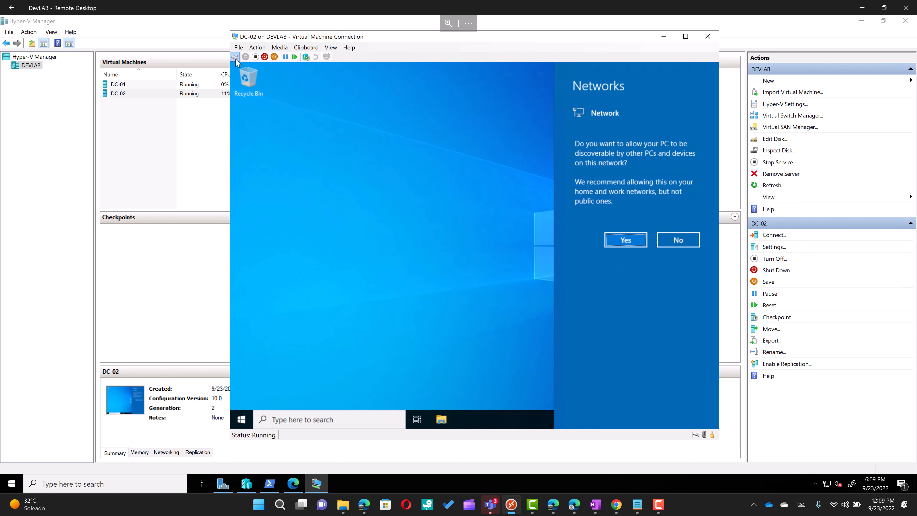
click(626, 245)
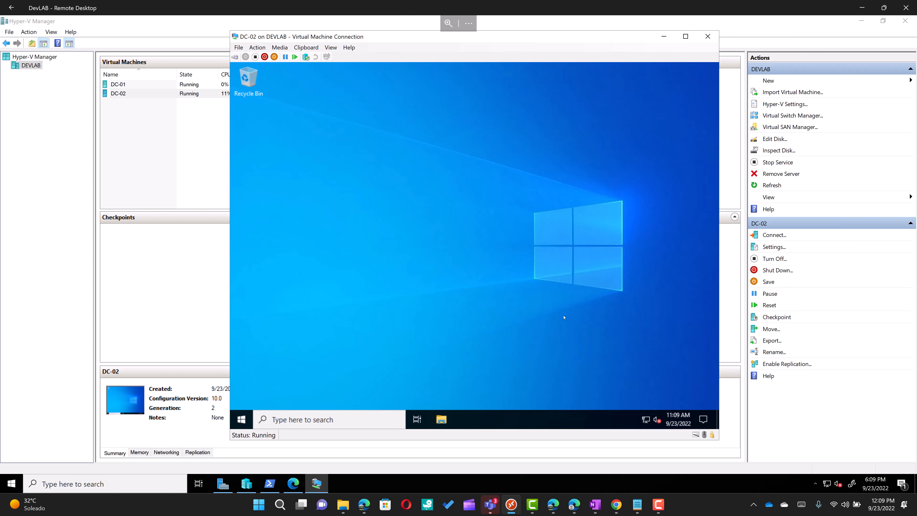
Step: Through Network and Sharing Center, open Ethernet's IPv4 properties and select 'Use the following IP address'
right_click(645, 421)
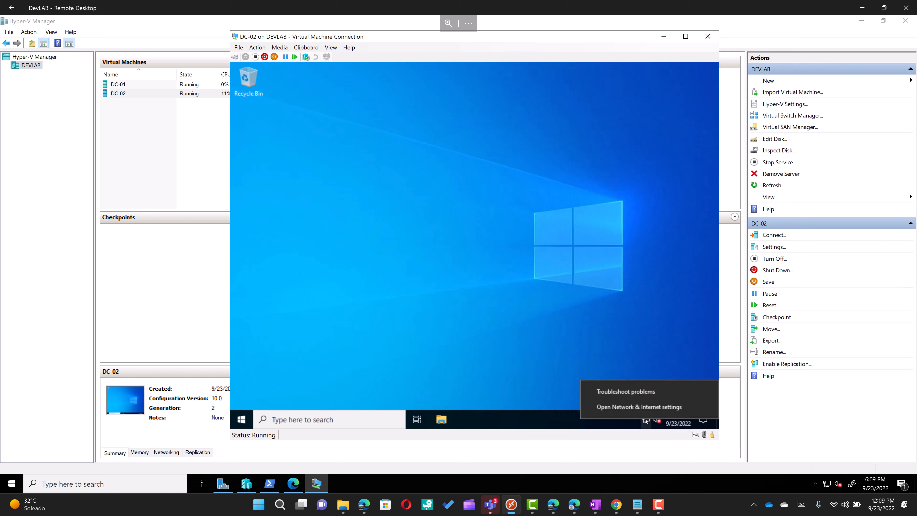
click(644, 408)
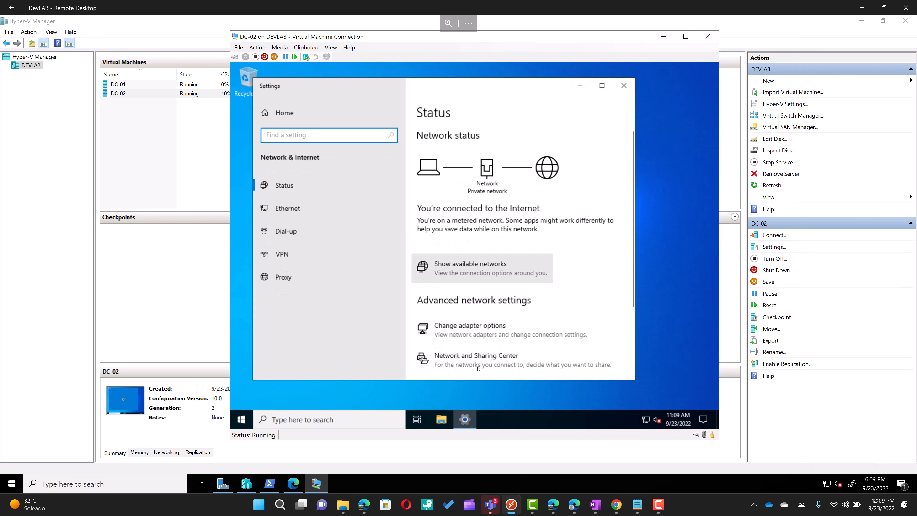
click(479, 364)
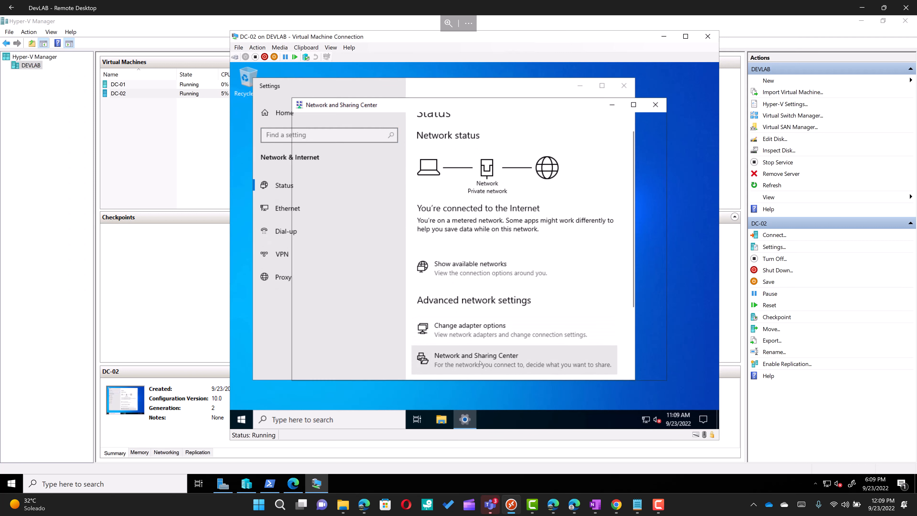
click(597, 180)
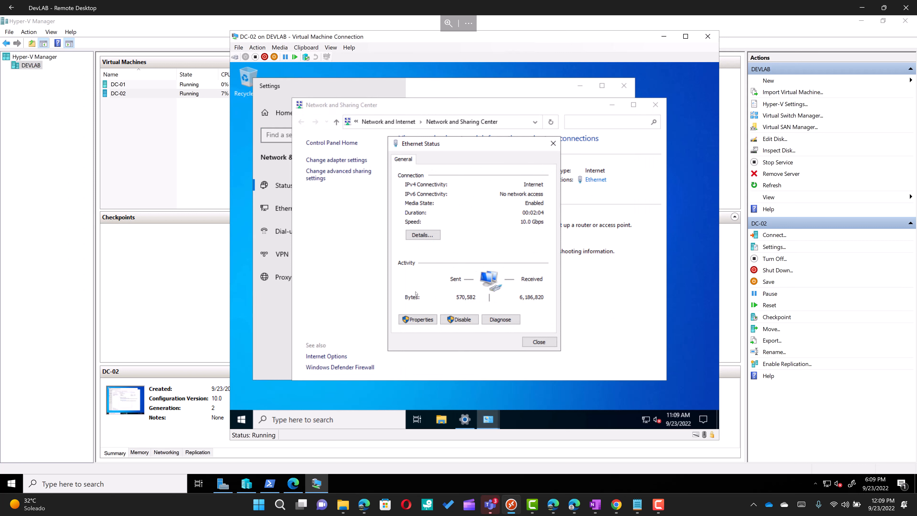
click(418, 319)
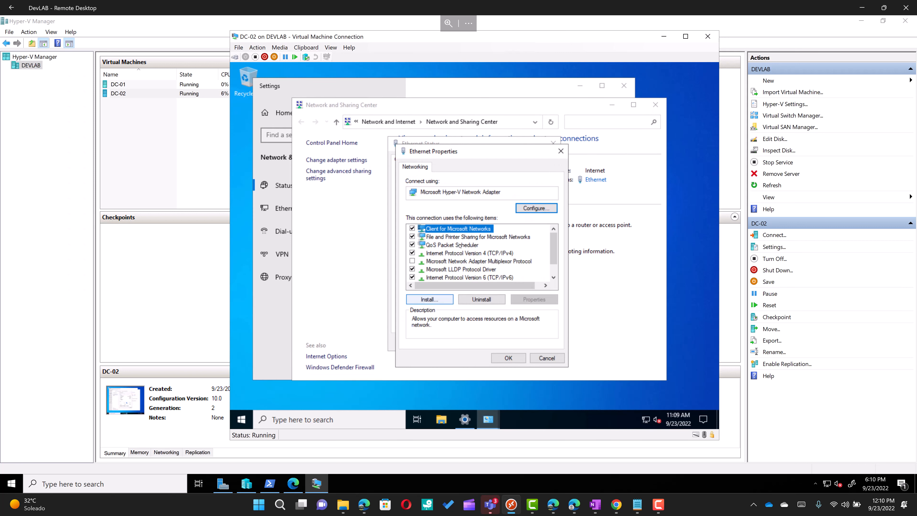
double_click(450, 253)
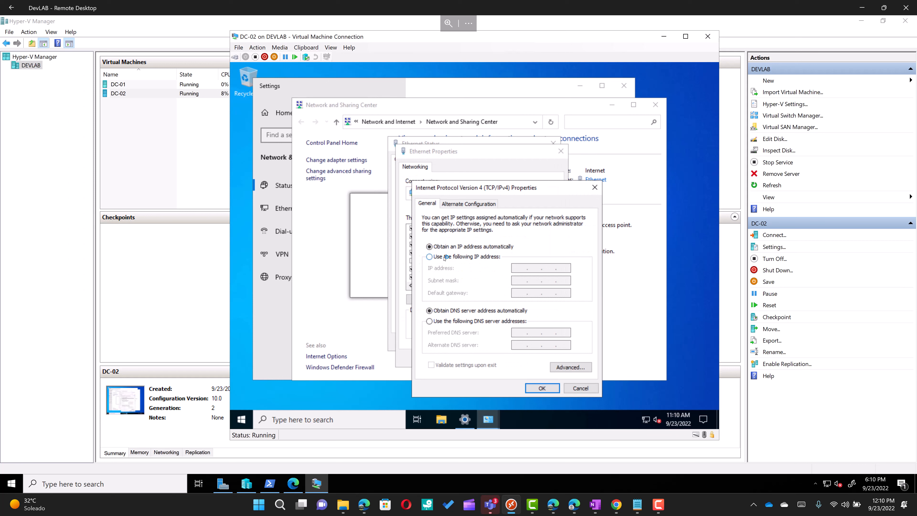
click(448, 256)
click(523, 268)
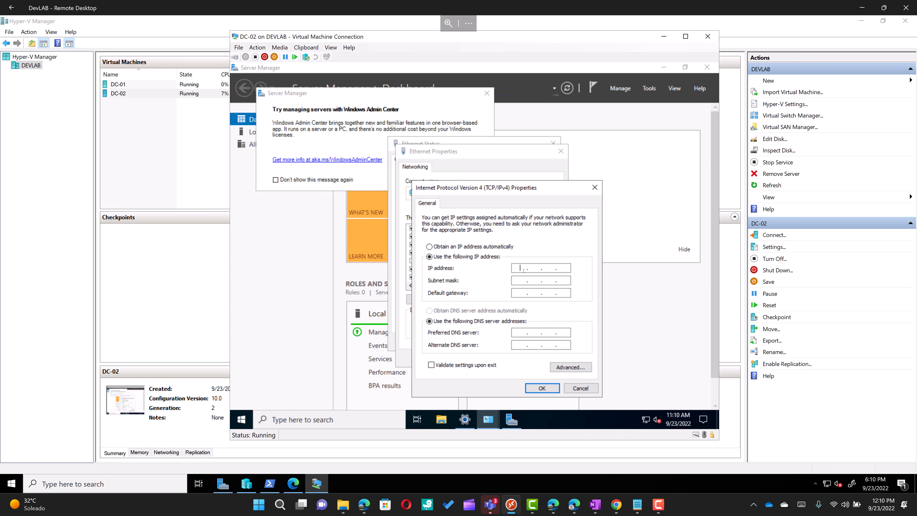
Step: Enter IP 192.168.0.102, mask 255.255.255.0, gateway 192.168.0.1 and preferred DNS 192.168.0.101
text(192 . 168 . )
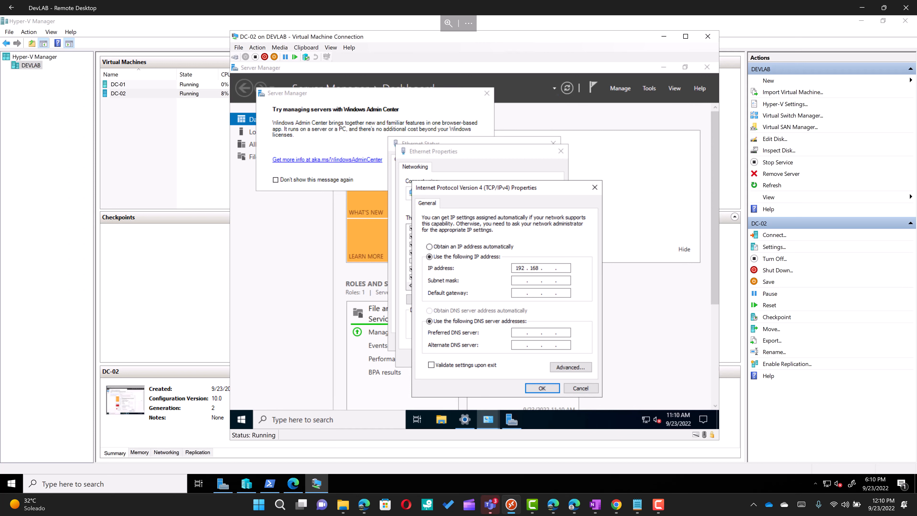
text(0 . 102)
key(Tab)
key(Tab)
text(19216801)
click(523, 333)
text(192 . 162)
key(BackSpace)
text(8 . 0 . 101)
Step: Confirm the IPv4 and adapter settings, close the network windows, and show Local Server
click(542, 388)
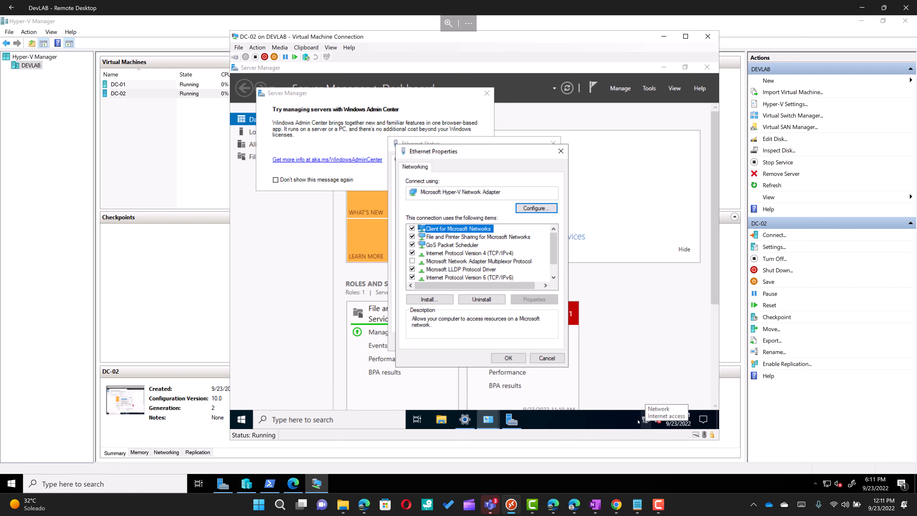
click(515, 360)
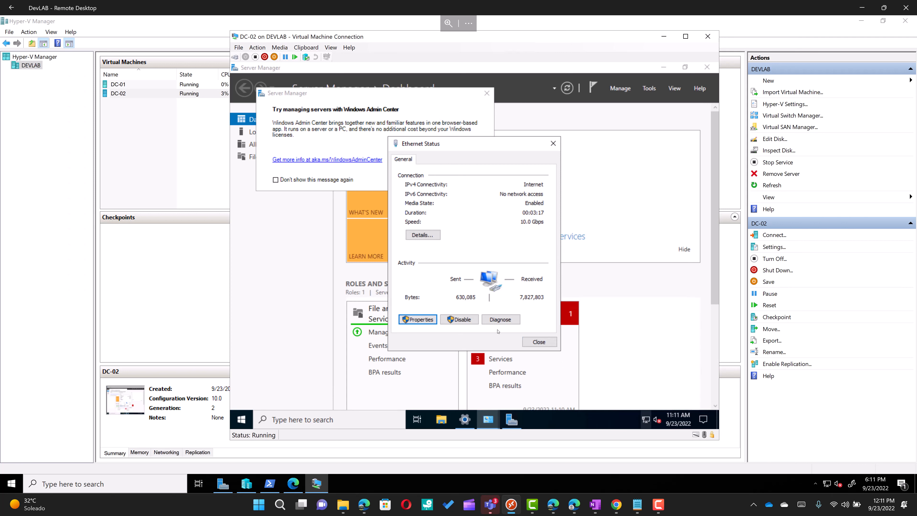
click(544, 343)
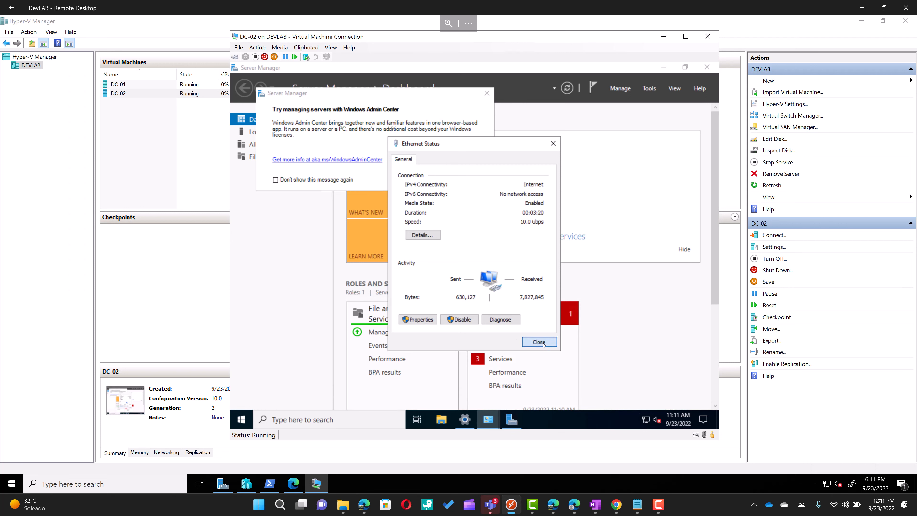
click(486, 95)
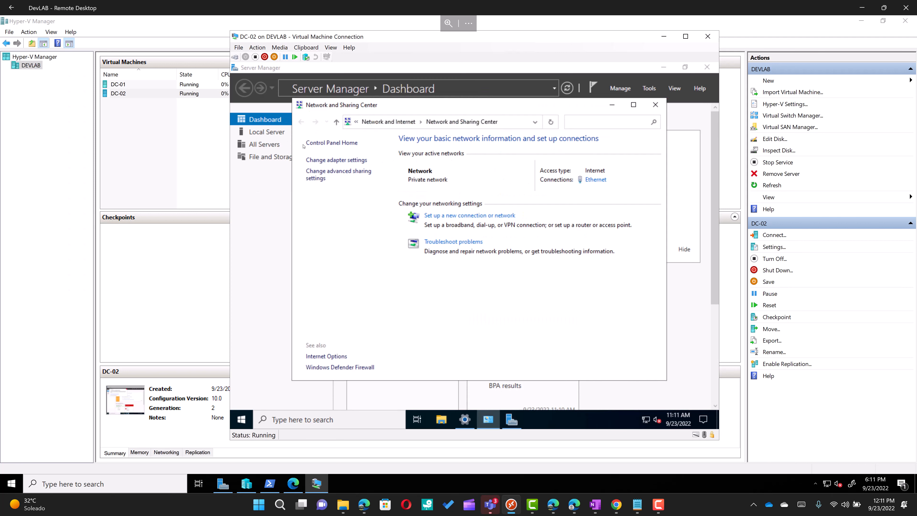
click(655, 105)
click(274, 133)
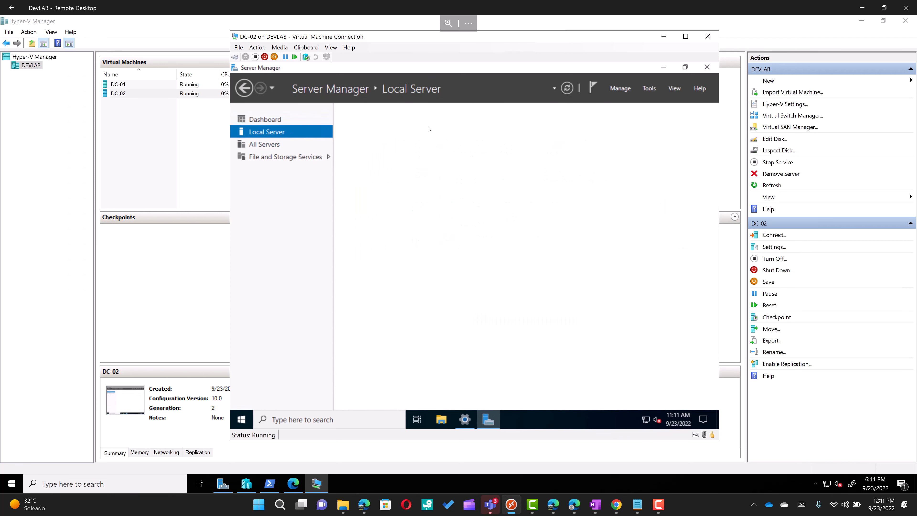
Step: Enter DC-02 as the computer description in System Properties and apply it
click(464, 138)
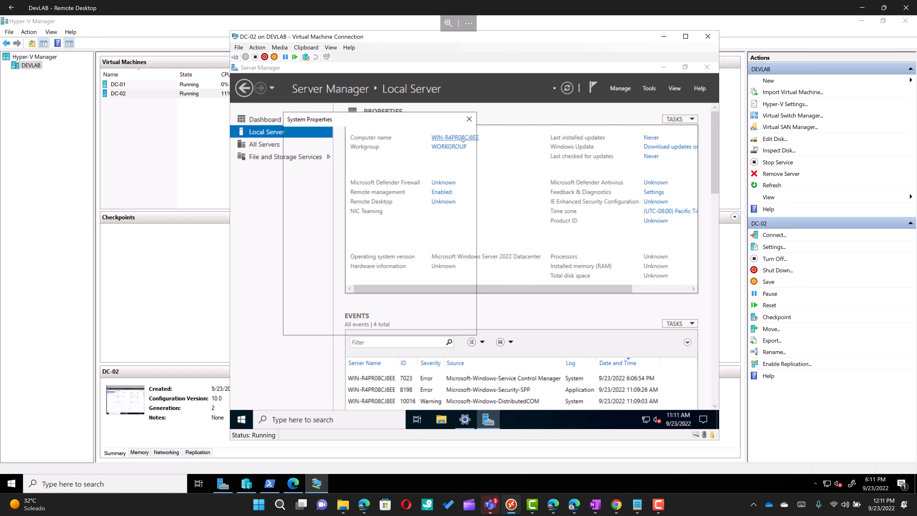
text(DC-)
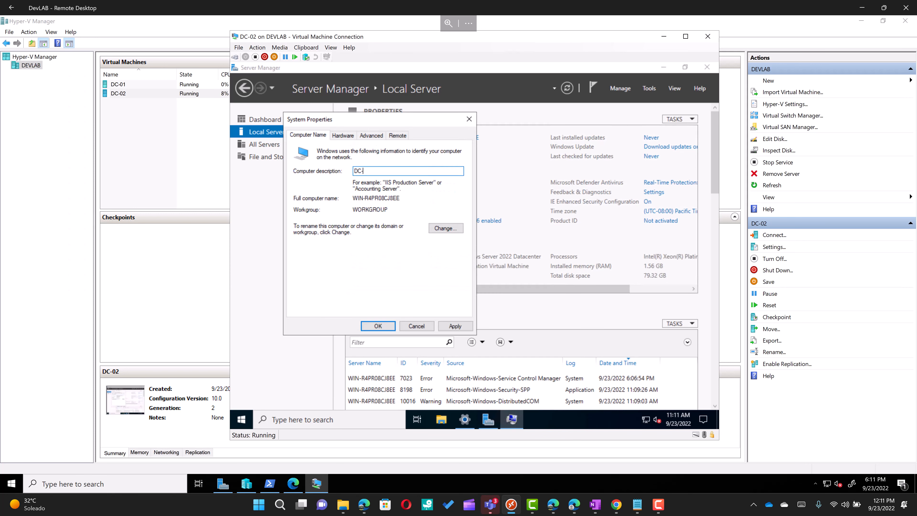
text(02)
click(448, 326)
click(393, 326)
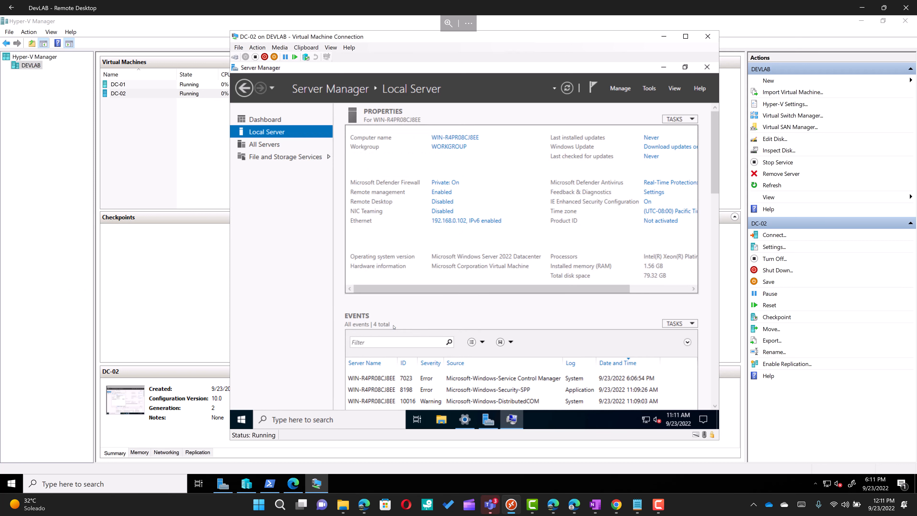
Step: Clear the description and change the computer name to DC-02, accepting the restart notice
click(451, 138)
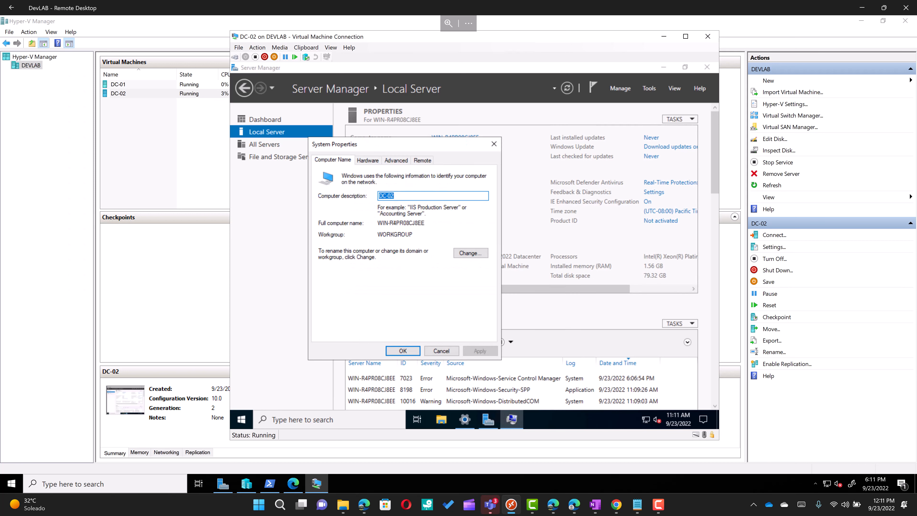
key(BackSpace)
click(468, 253)
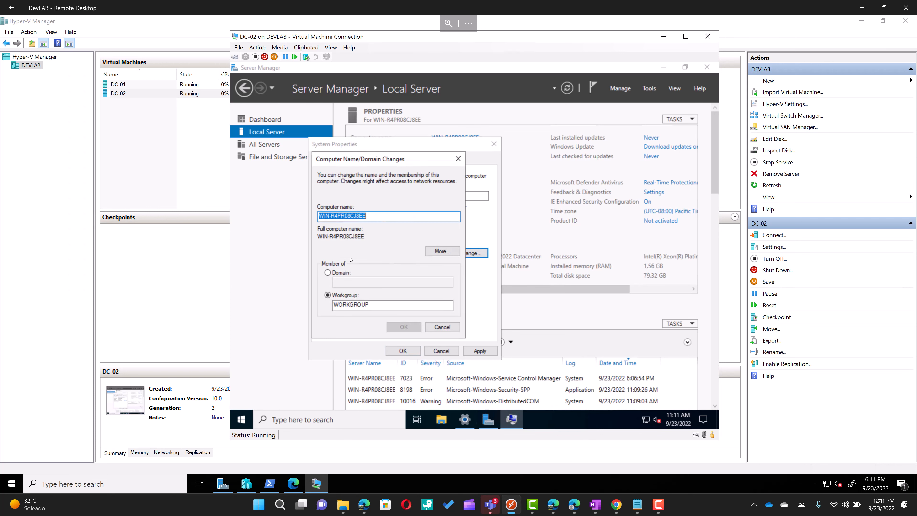
text(DC-02)
click(402, 327)
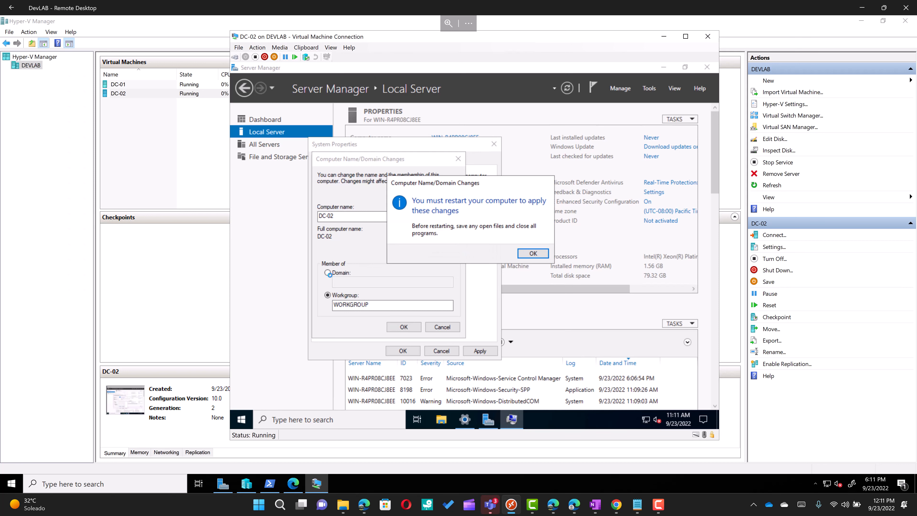
click(530, 254)
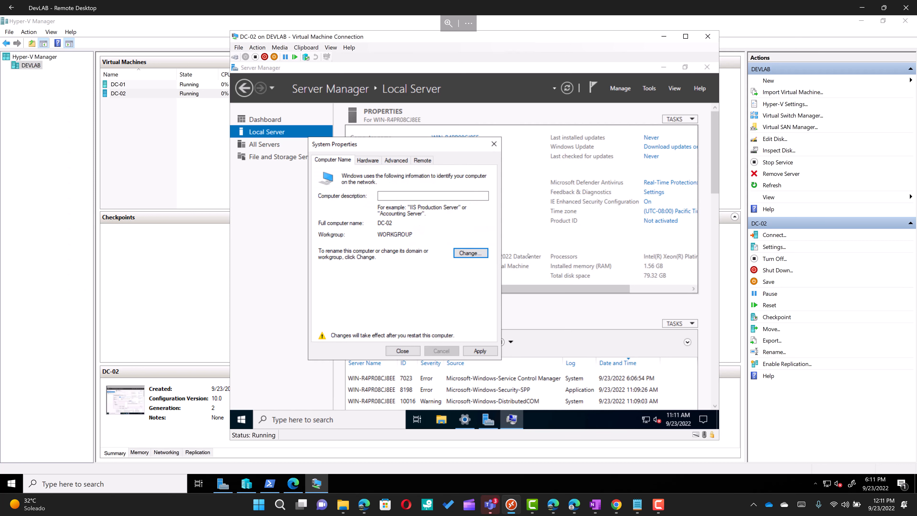
click(471, 254)
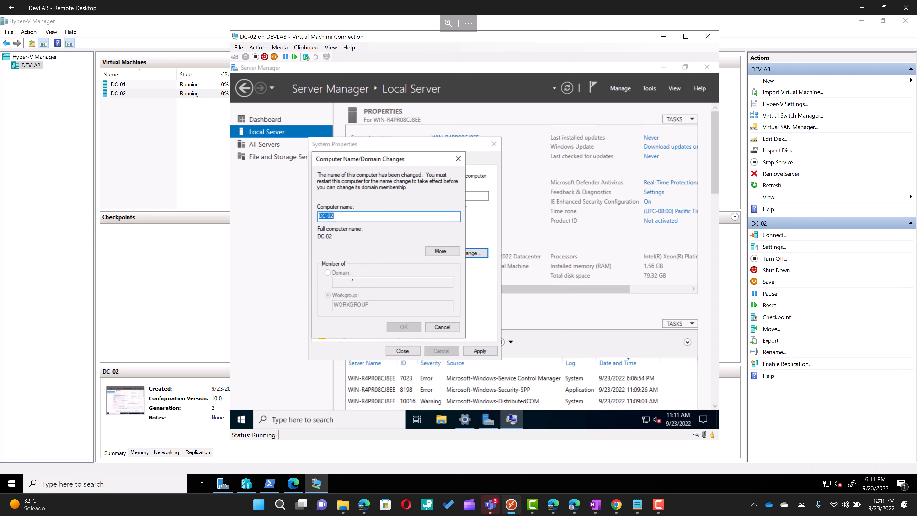
click(443, 327)
click(401, 351)
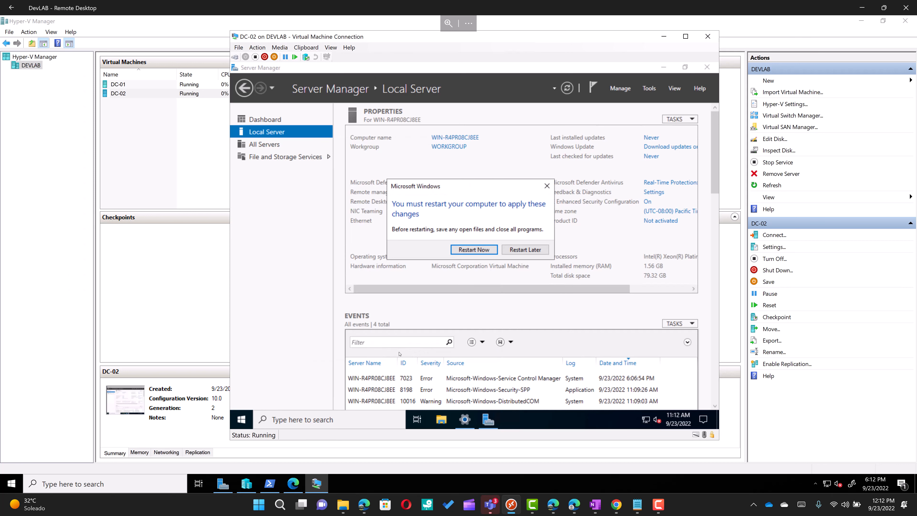
Step: Restart DC-02 and sign back in as Administrator with the account password
click(482, 249)
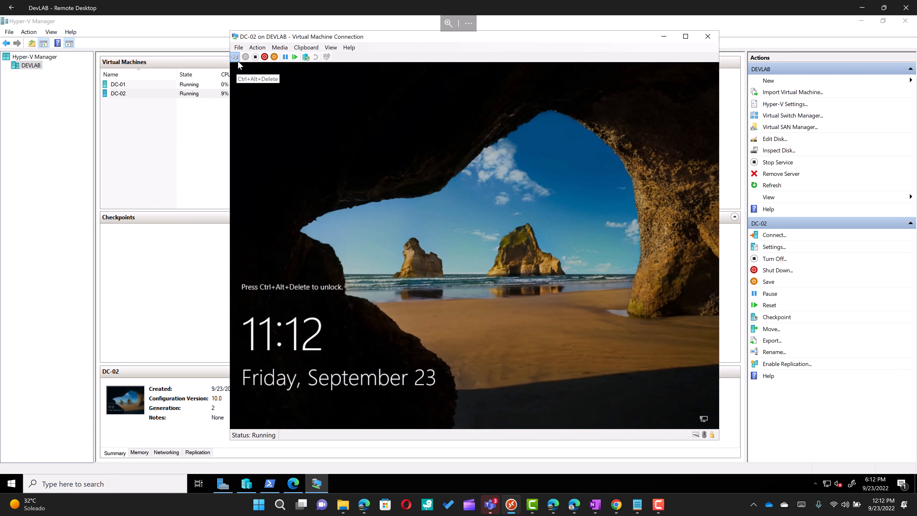
click(238, 61)
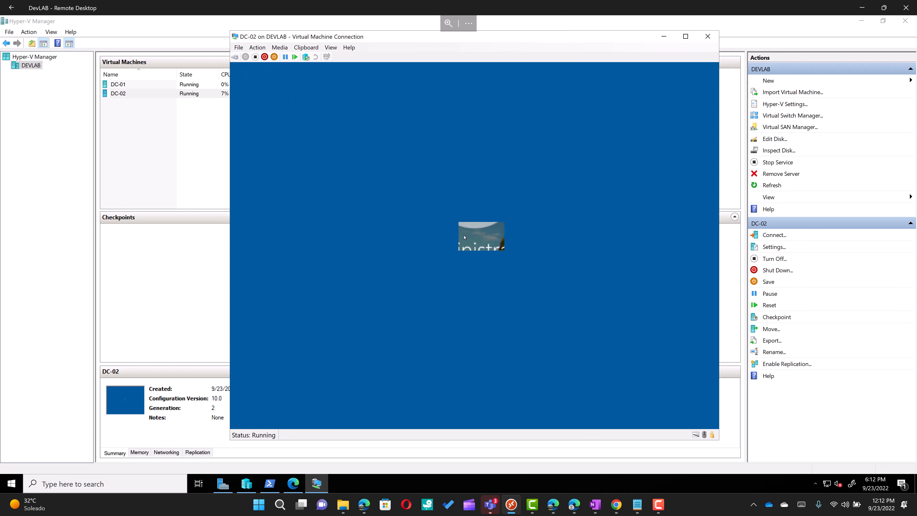
text(•••••••••••)
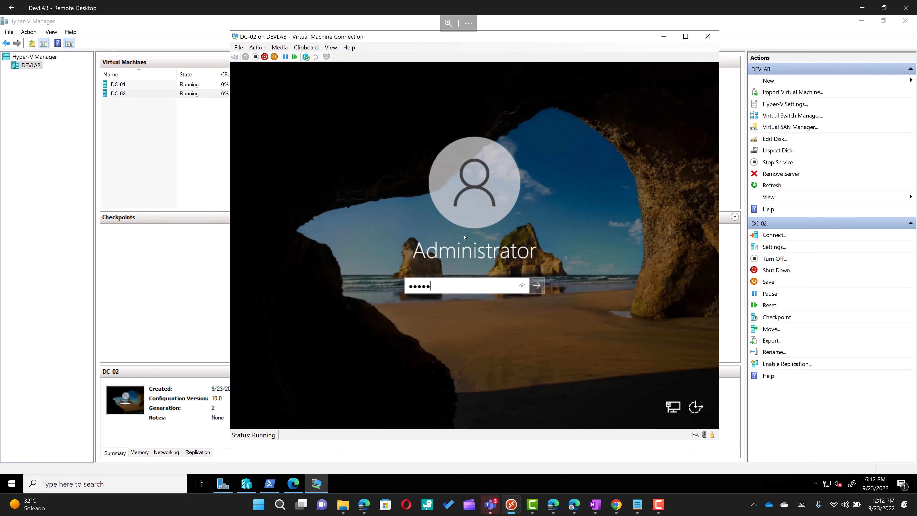
key(Return)
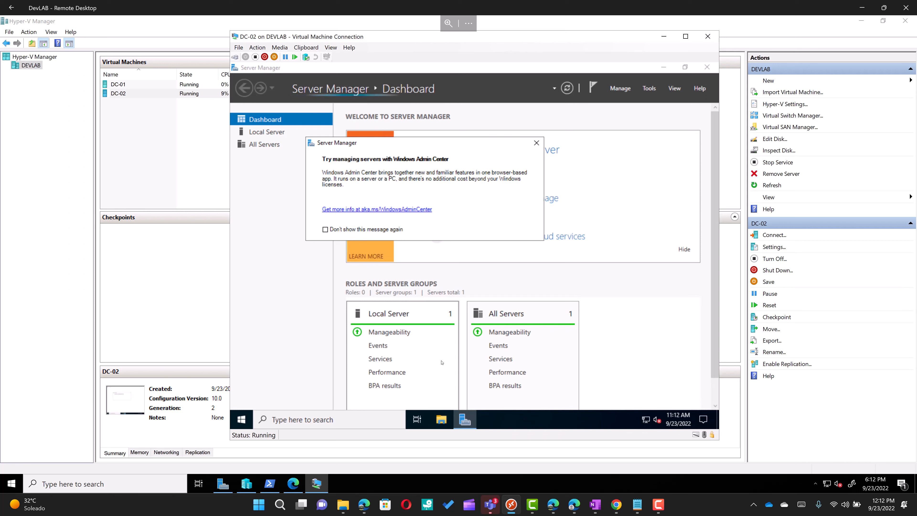
Step: Dismiss the Windows Admin Center prompt and open DC-02's computer name and domain settings
click(379, 230)
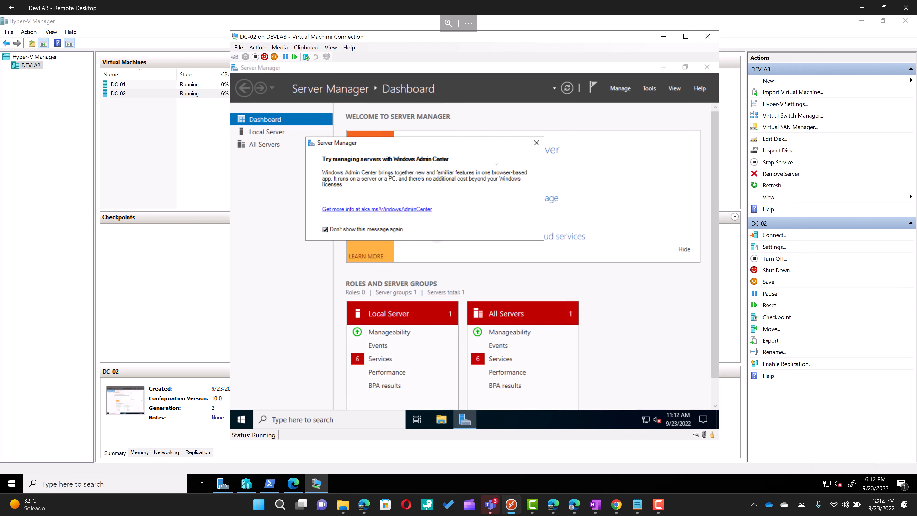
click(536, 144)
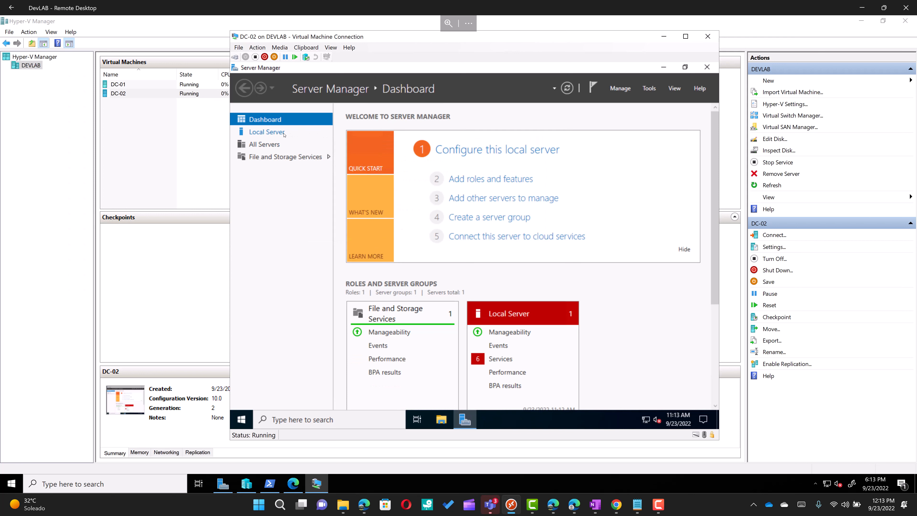
click(267, 132)
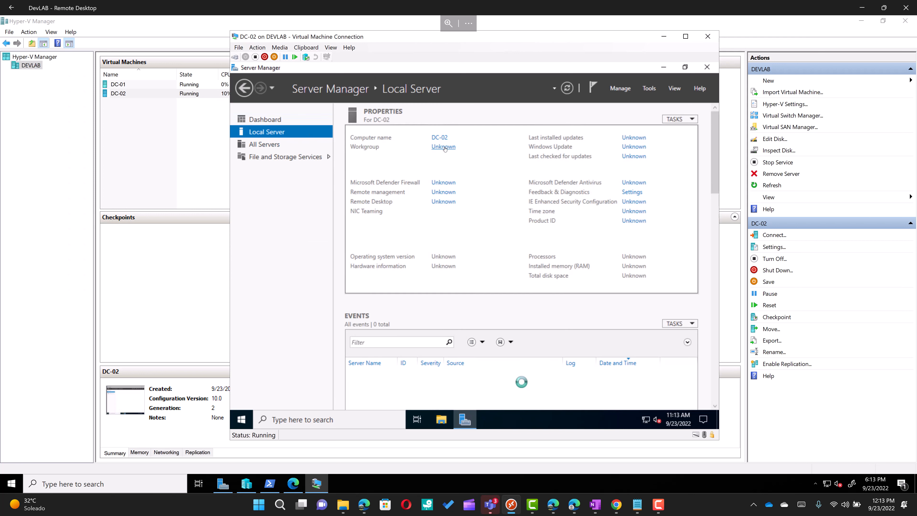
click(436, 148)
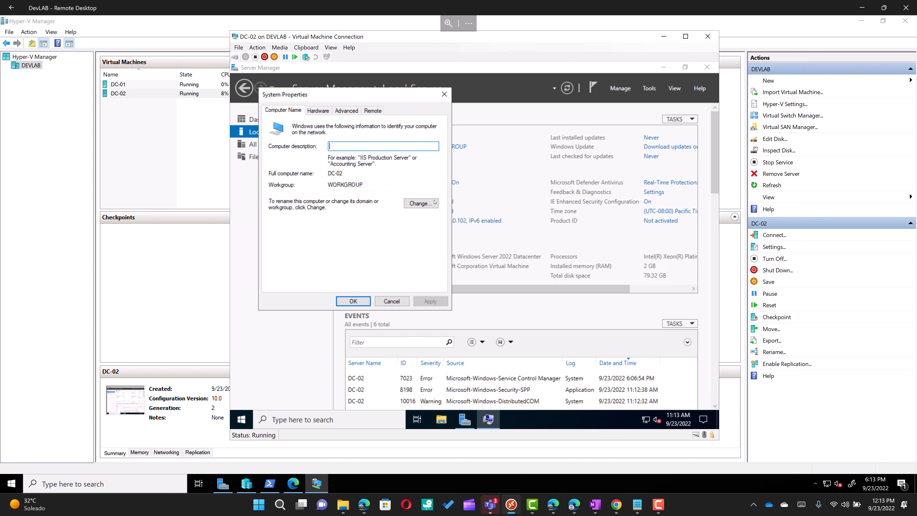
click(421, 203)
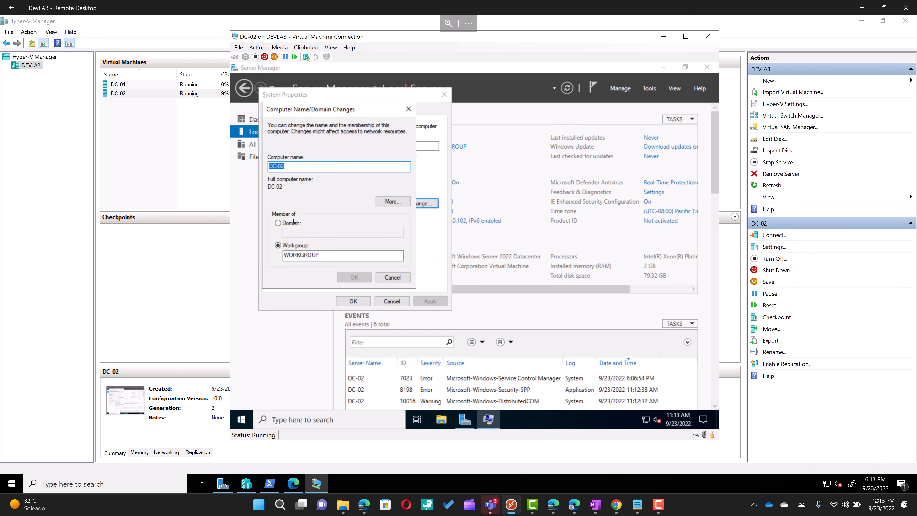
Step: Try joining domain devlab.local with a domain account's credentials; dismiss the 'account already exists' error
click(295, 224)
click(312, 234)
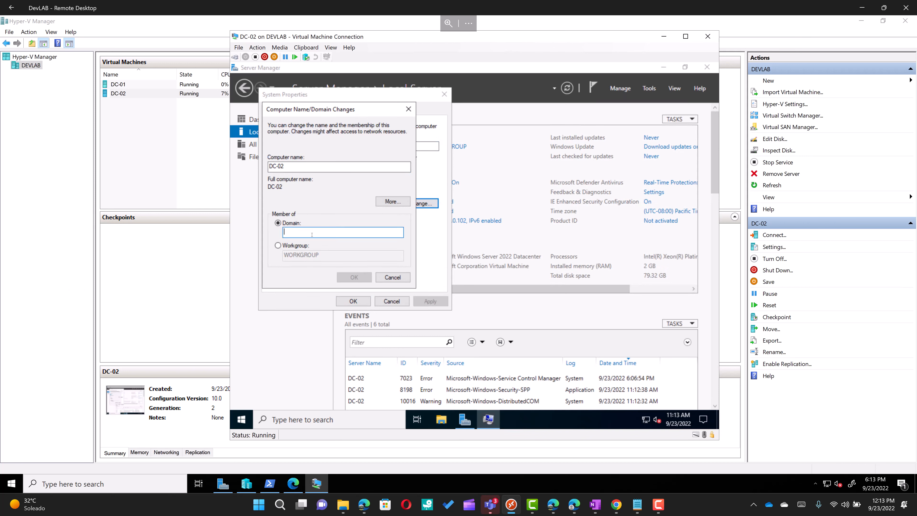
text(devlab.local)
key(Return)
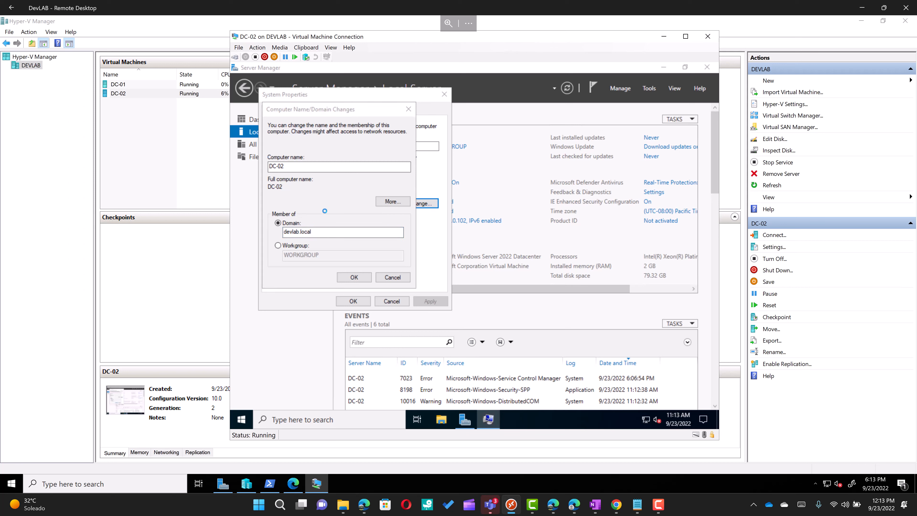
text(Peter)
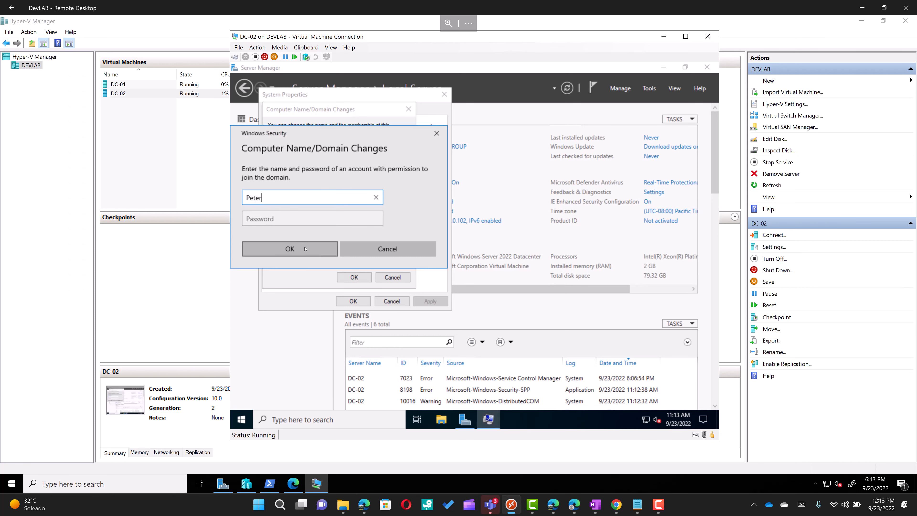
key(Tab)
text(•••••)
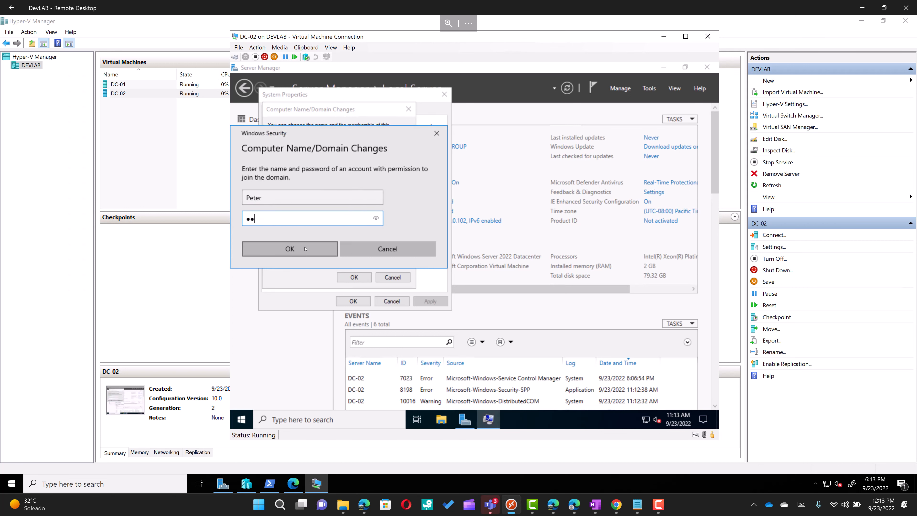
text(••••••)
click(305, 249)
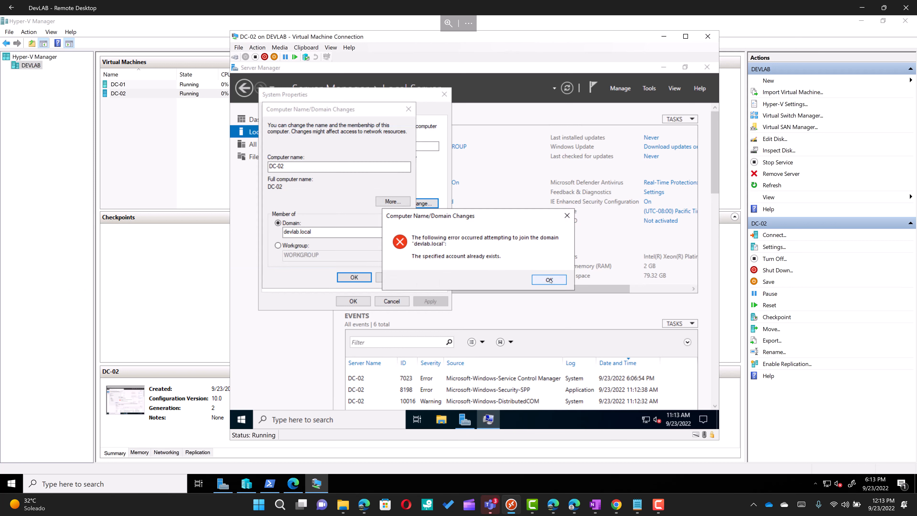
click(549, 280)
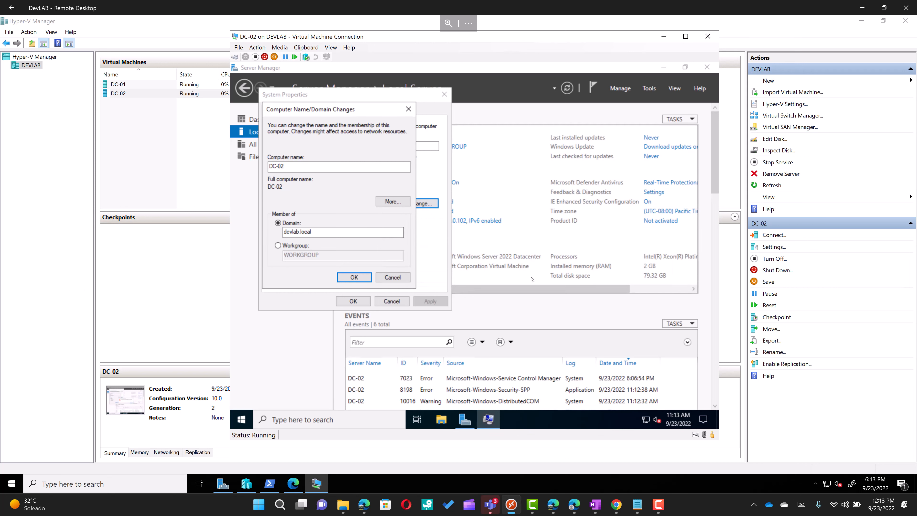
Step: Retry the devlab.local join with the same account credentials, which fails with the same error
click(359, 278)
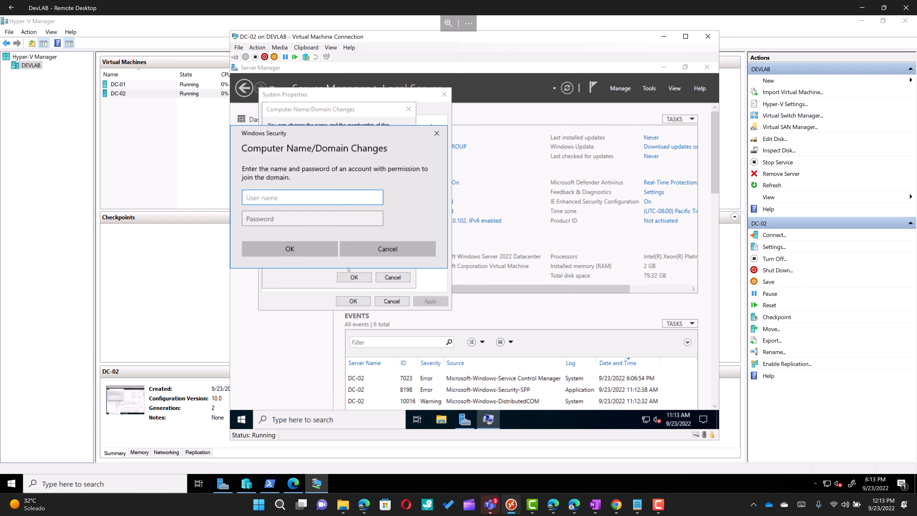
text(Peter)
key(Tab)
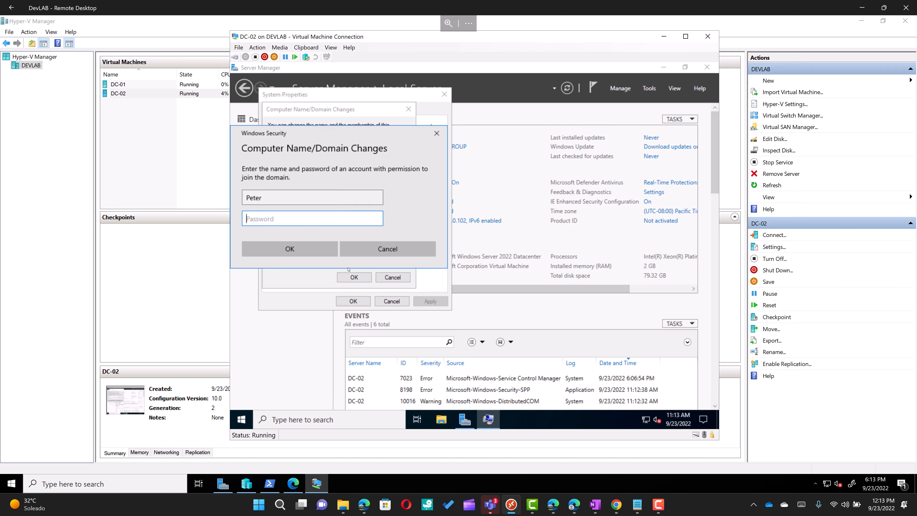
text(************)
key(Return)
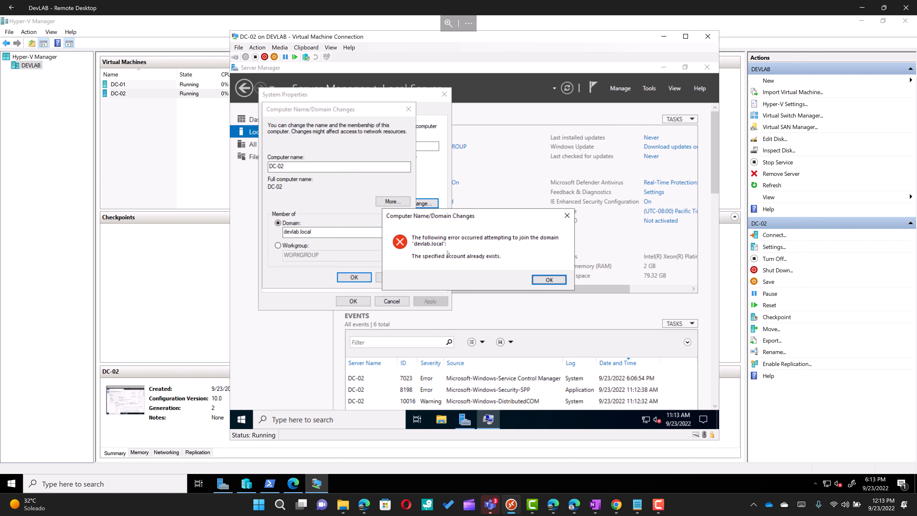
click(541, 279)
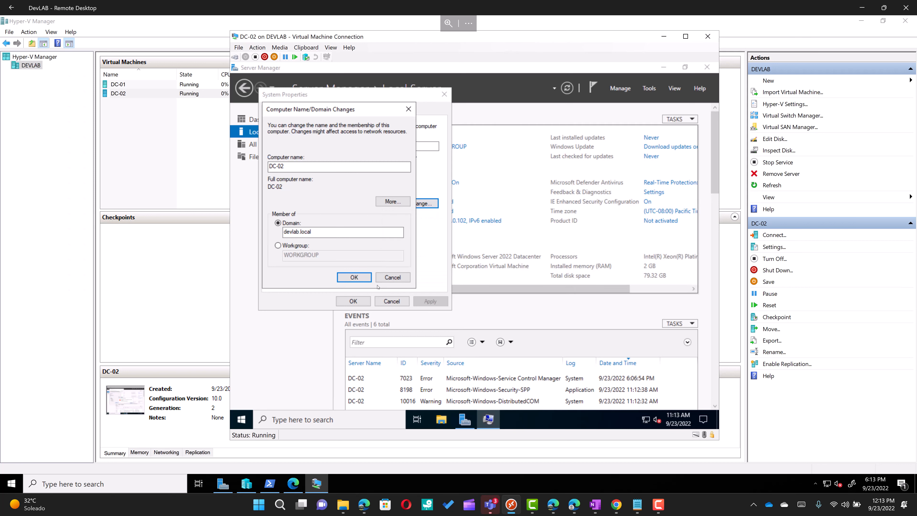
Step: Glance at the DNS suffix settings, then retry the devlab.local join as administrator, which fails again
click(390, 204)
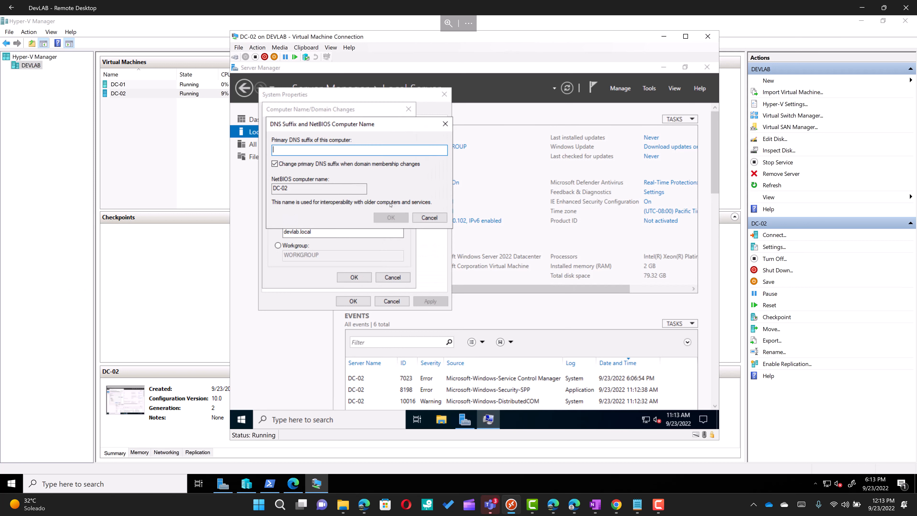
click(432, 219)
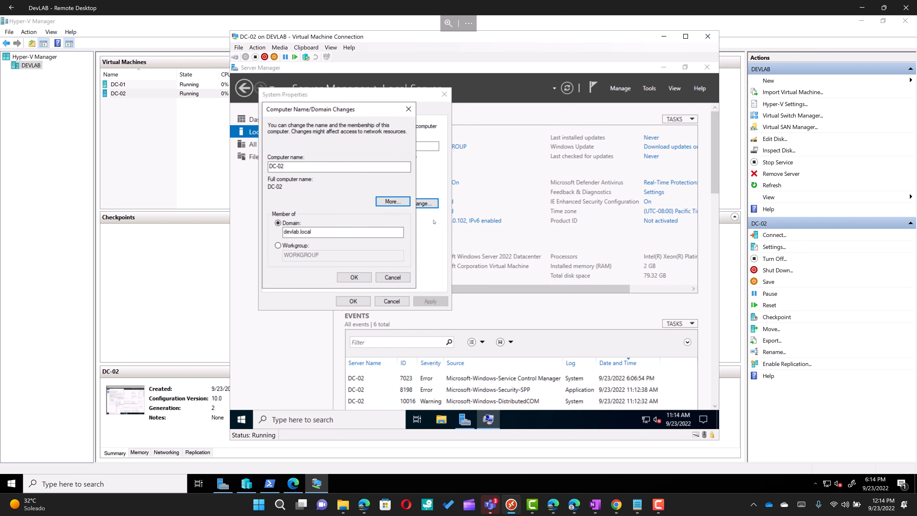
click(355, 278)
text(administrato)
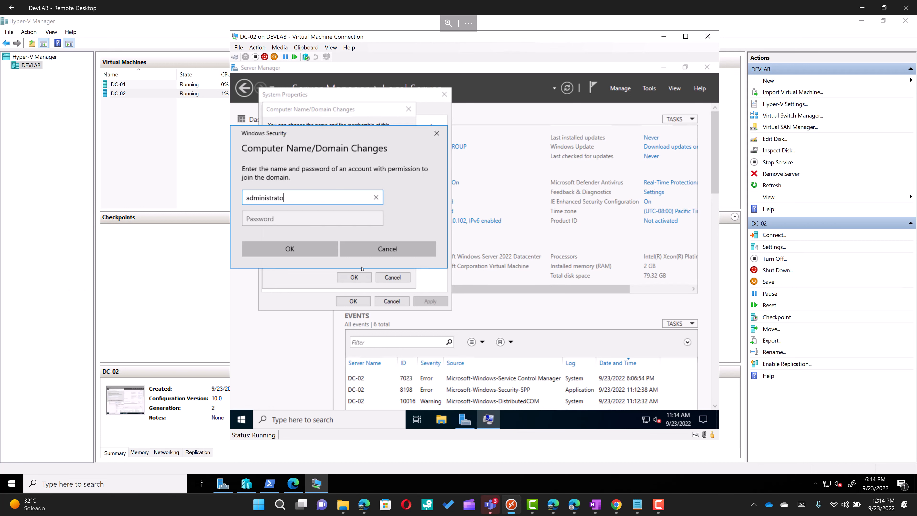
text(r)
key(Tab)
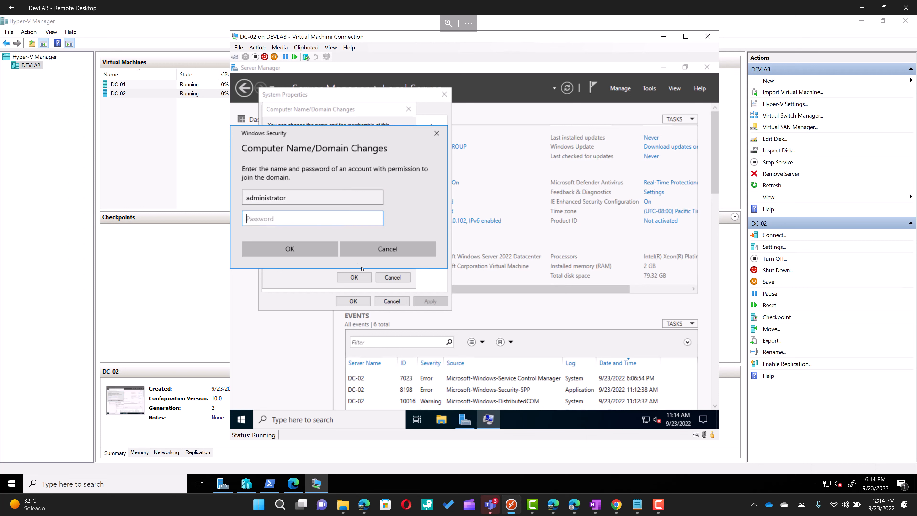
text(••••••••••••)
key(Return)
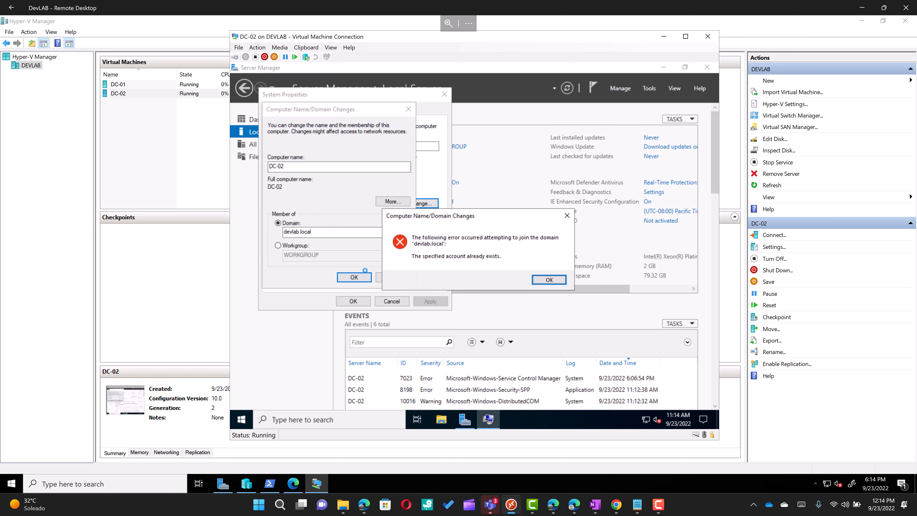
key(Return)
Step: Cancel the Computer Name and System Properties dialogs, leaving DC-02 in WORKGROUP
click(392, 278)
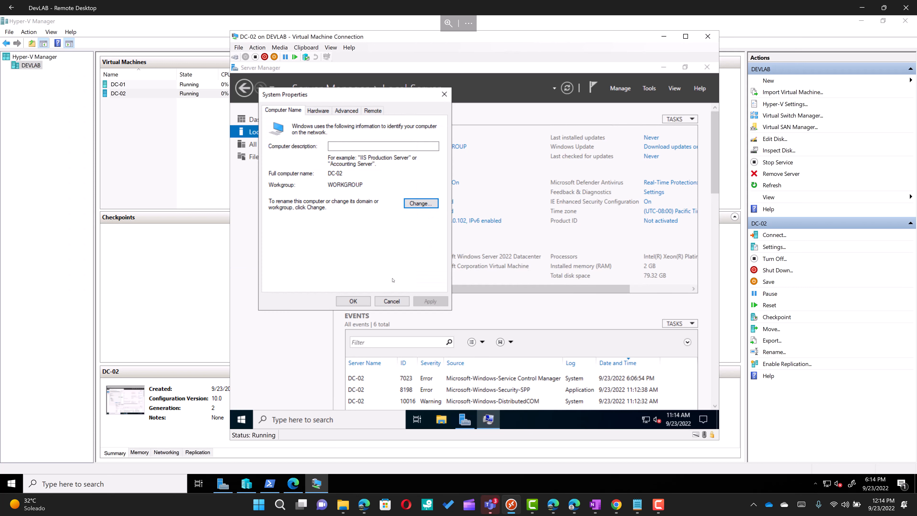
click(388, 302)
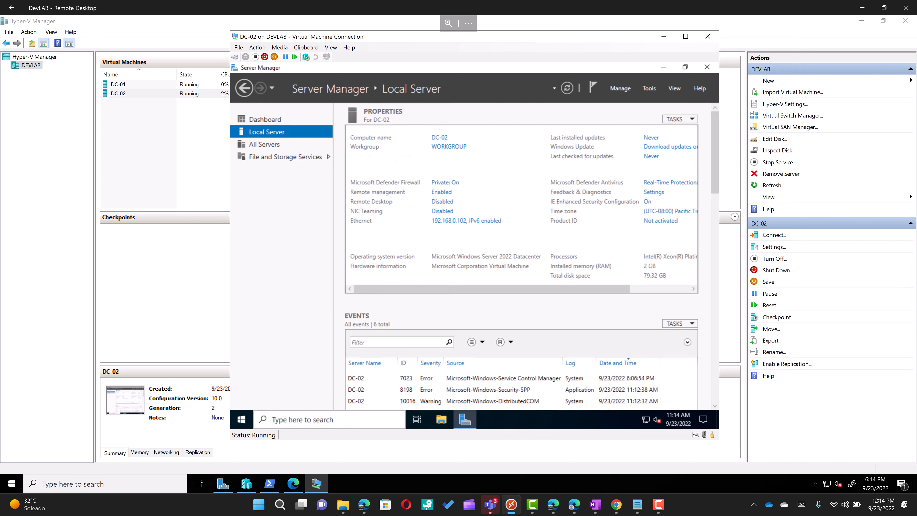
click(248, 420)
Step: Restart the DC-02 virtual machine from its quick system menu
right_click(248, 420)
mouse_move(361, 391)
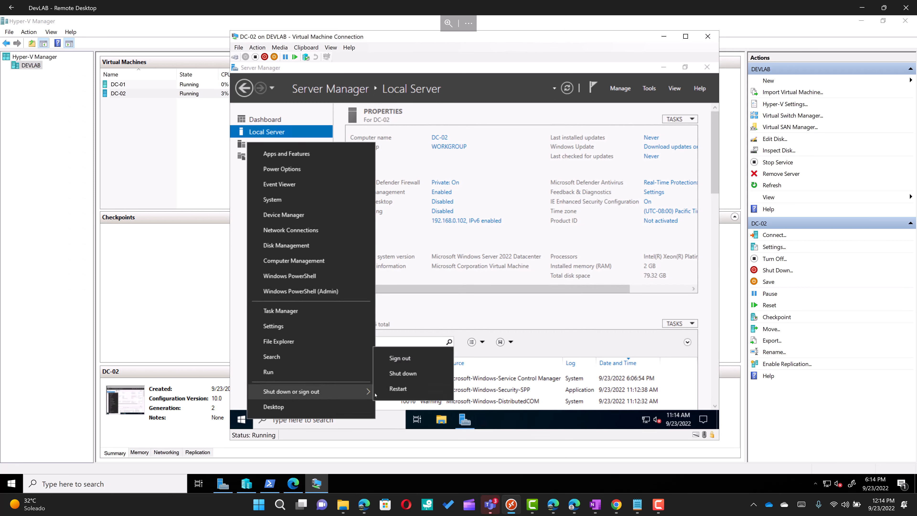
click(395, 393)
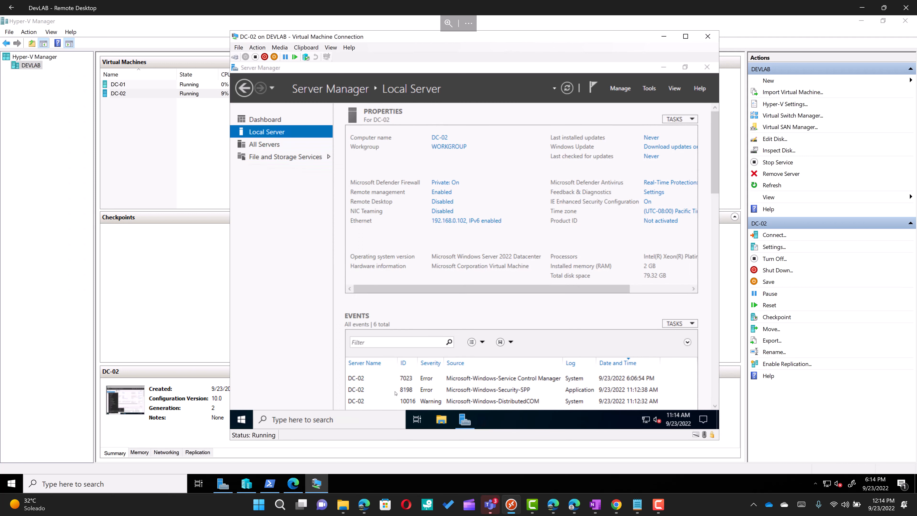
Step: Connect to the DC-01 console and sign in with the account password
click(140, 85)
right_click(141, 84)
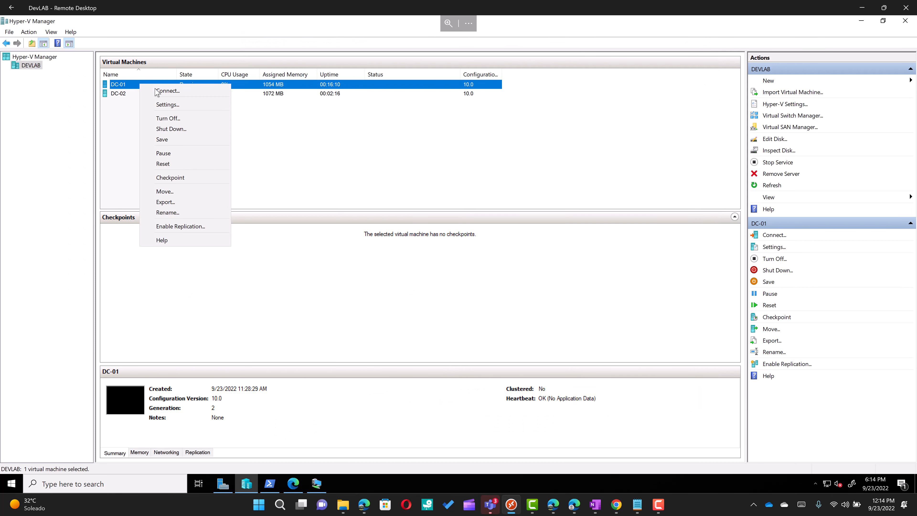
click(166, 91)
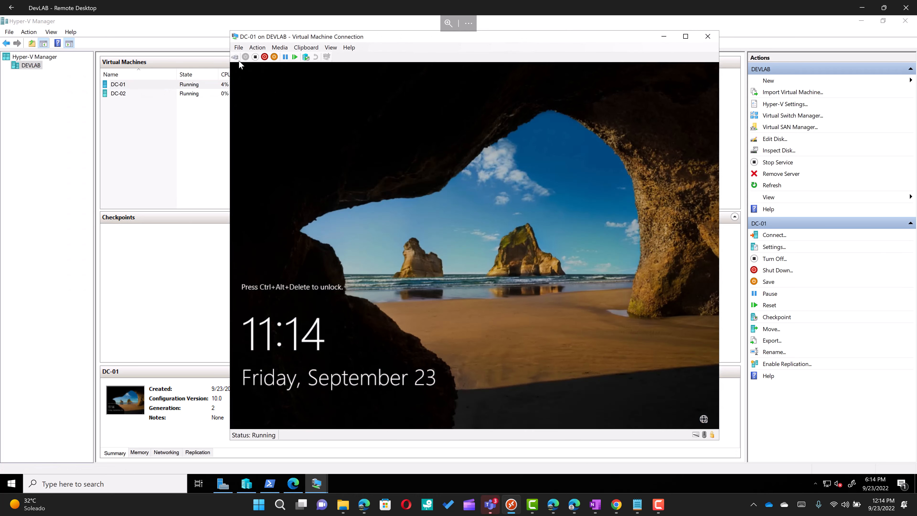
click(238, 60)
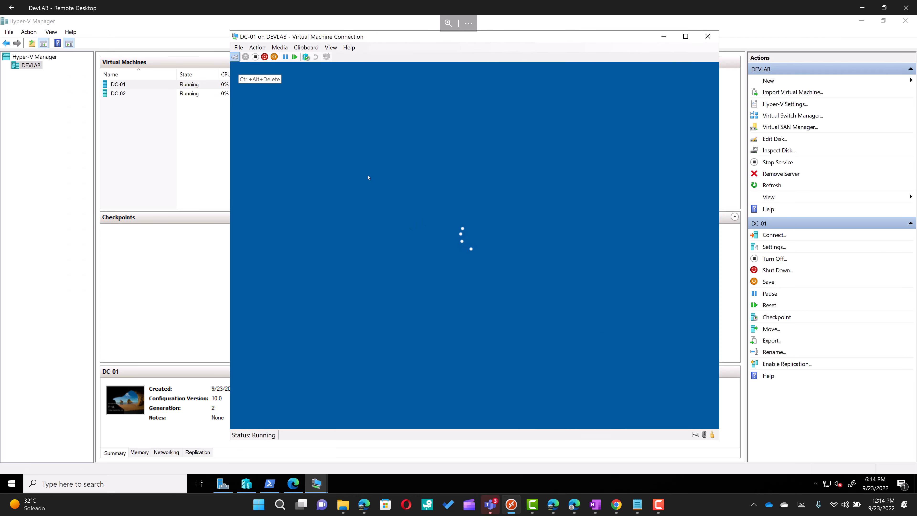
text(**********)
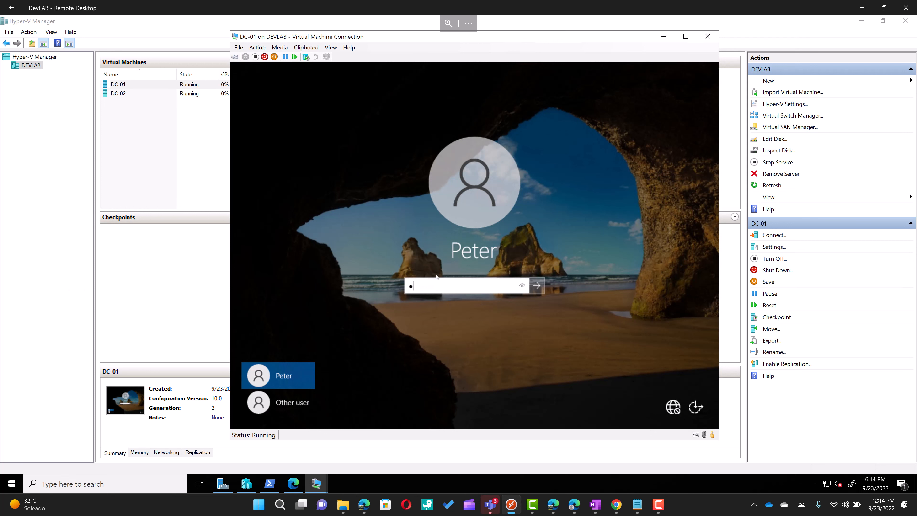
key(Return)
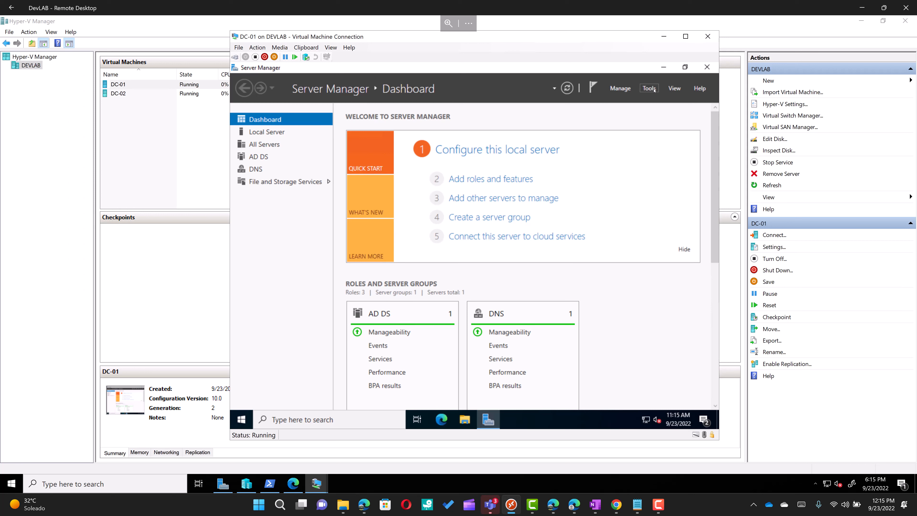
Step: Launch Active Directory Users and Computers from DC-01's Server Manager Tools menu and bring it forward
click(649, 88)
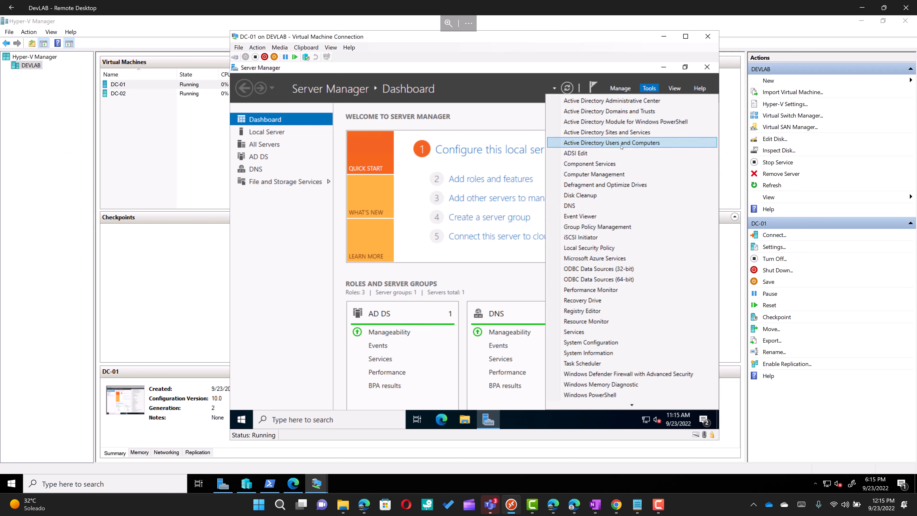
click(620, 144)
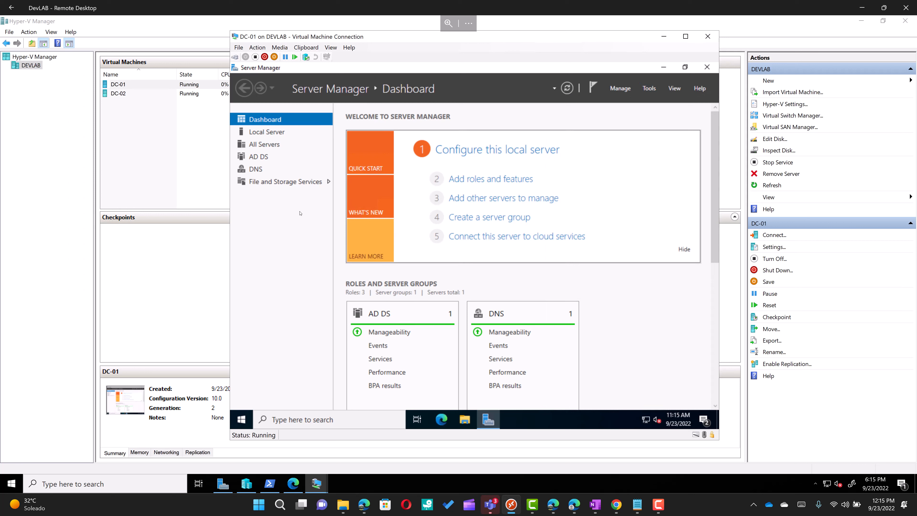
mouse_move(488, 423)
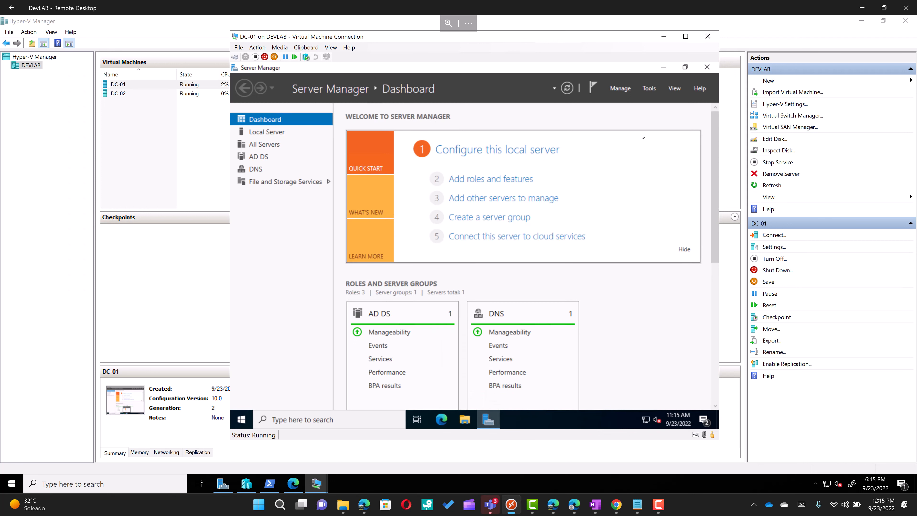
click(650, 89)
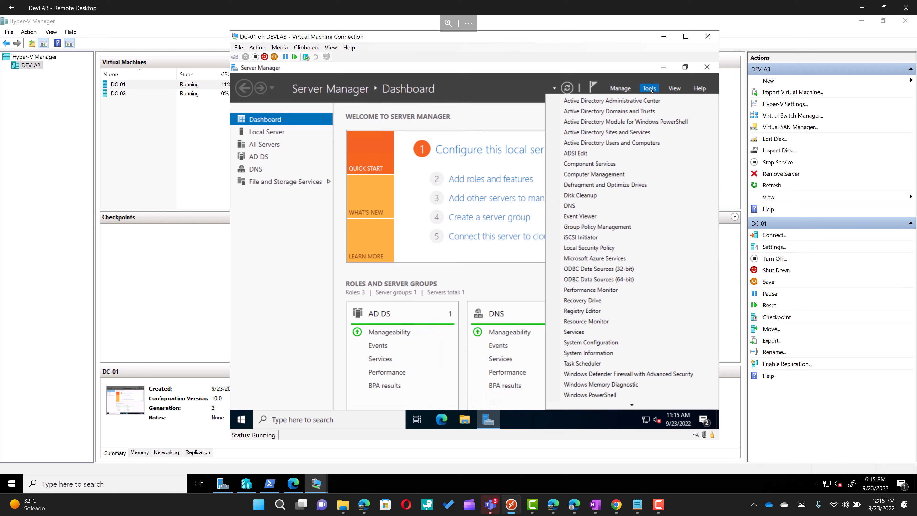
click(614, 143)
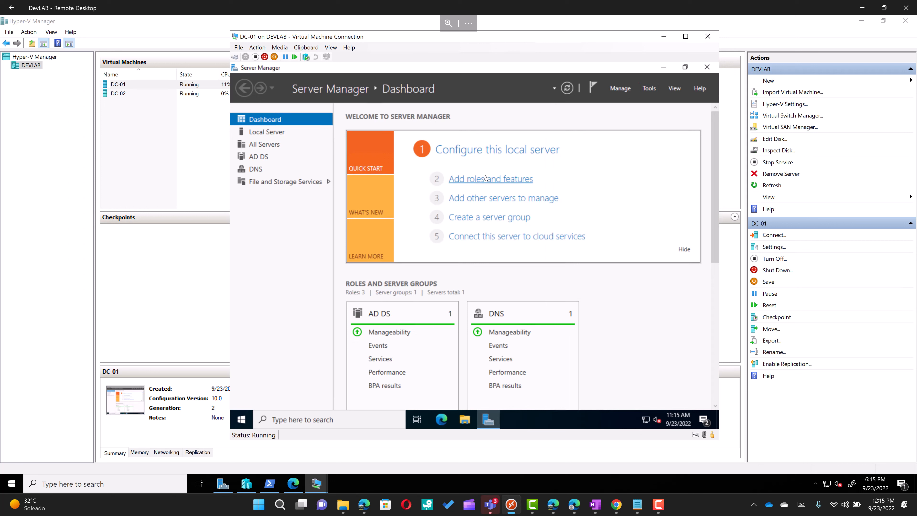
click(489, 419)
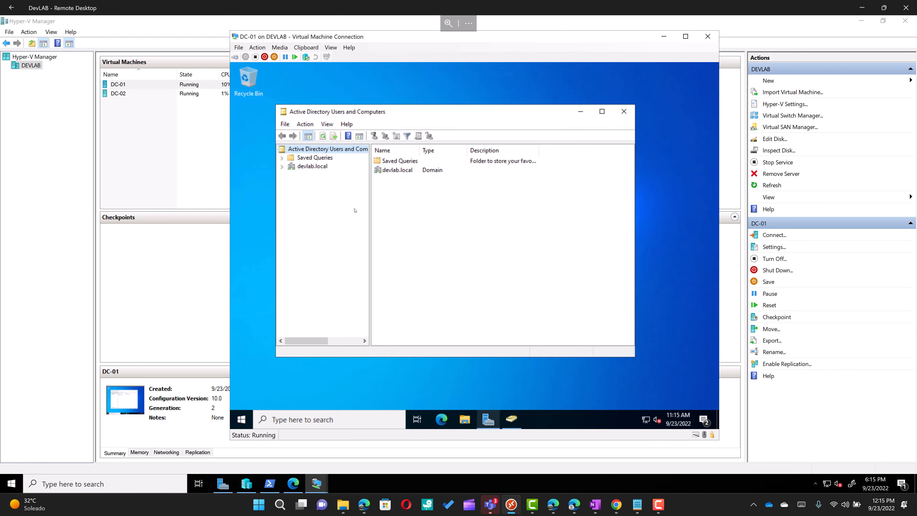
Step: Delete the stale DC-02 object from devlab.local's Domain Controllers, confirming despite its global catalog role
click(283, 167)
click(309, 183)
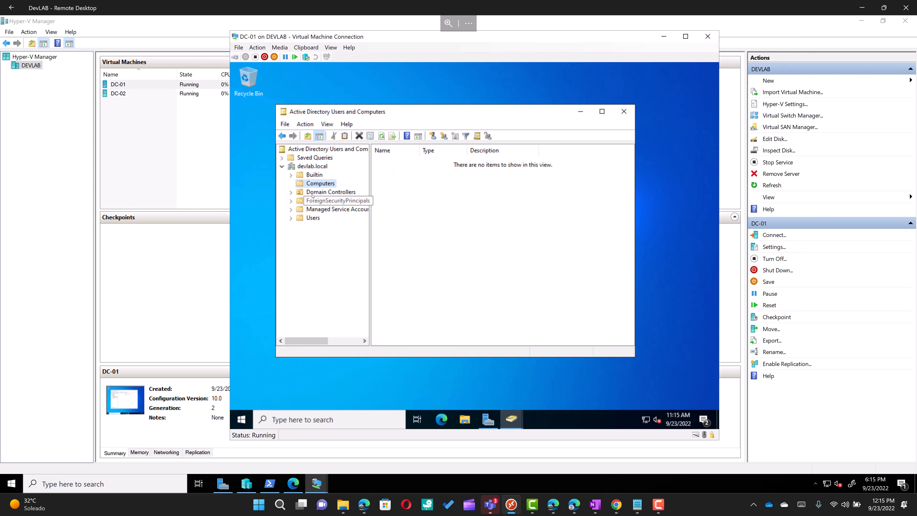
click(329, 192)
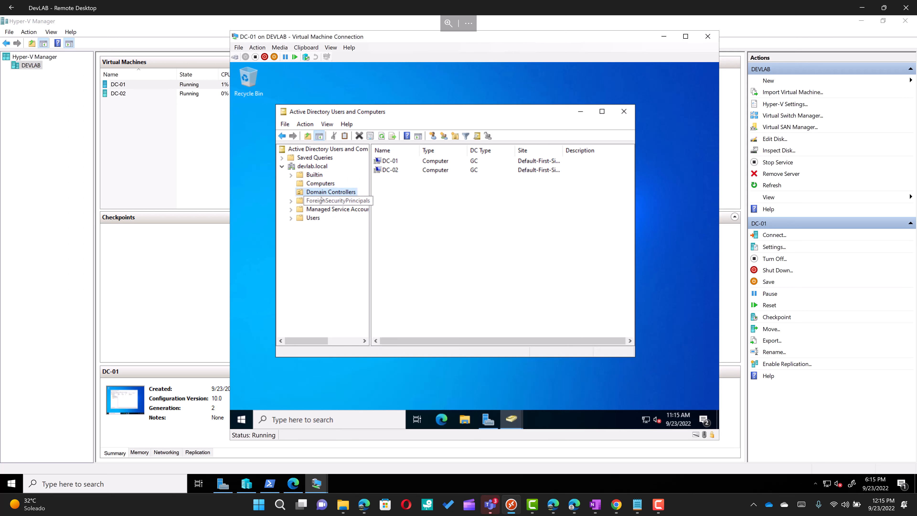
click(392, 170)
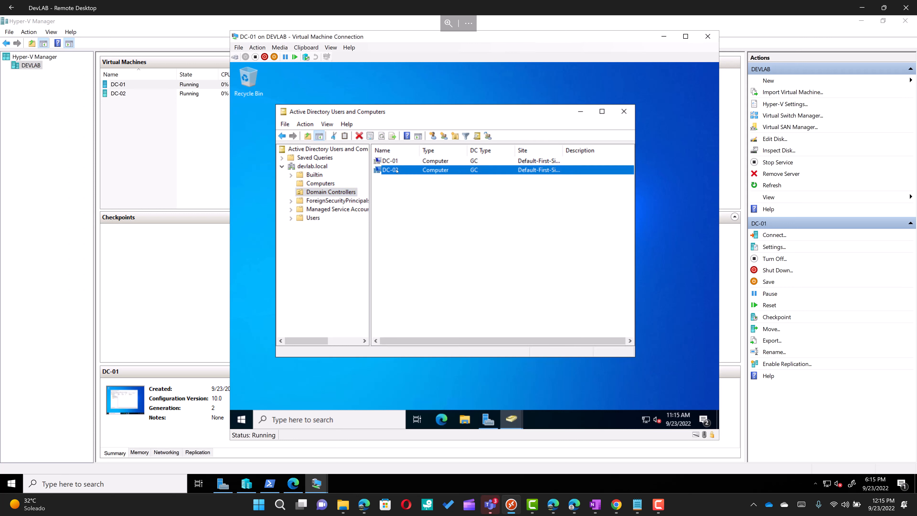
right_click(396, 171)
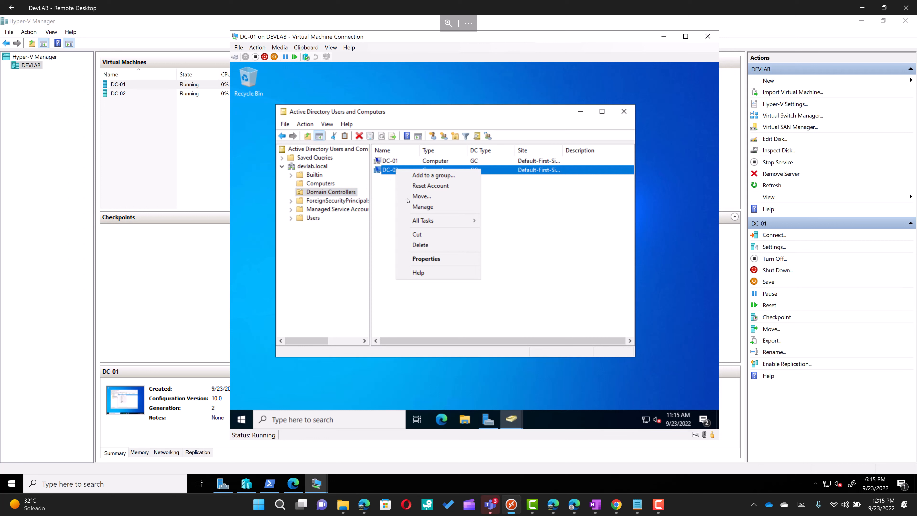
click(427, 246)
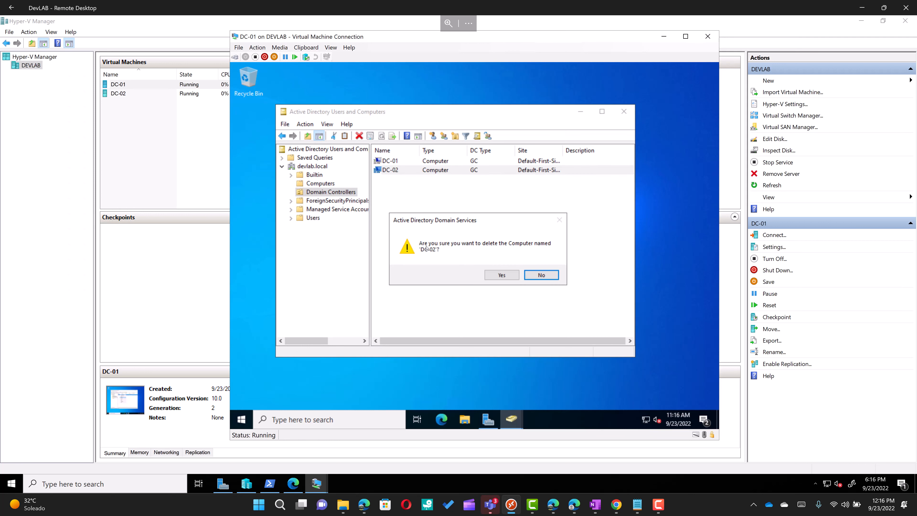
click(496, 277)
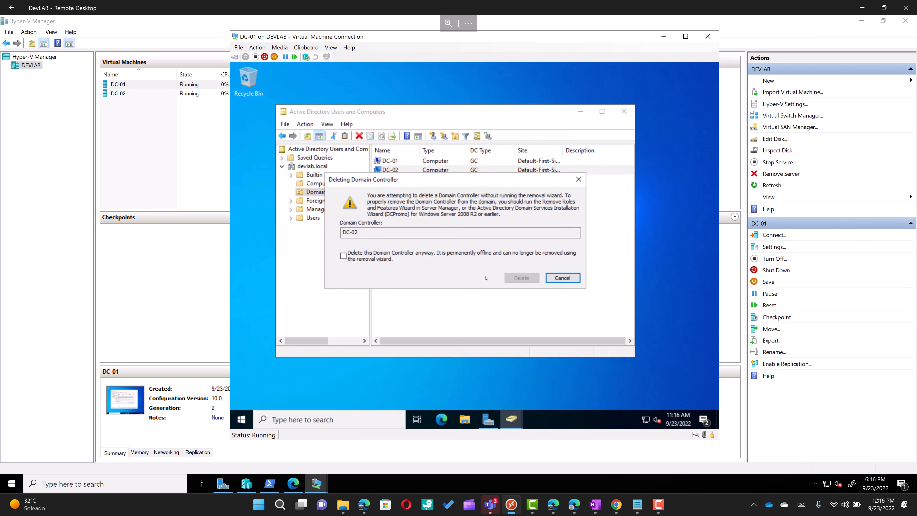
click(402, 257)
click(521, 278)
click(518, 278)
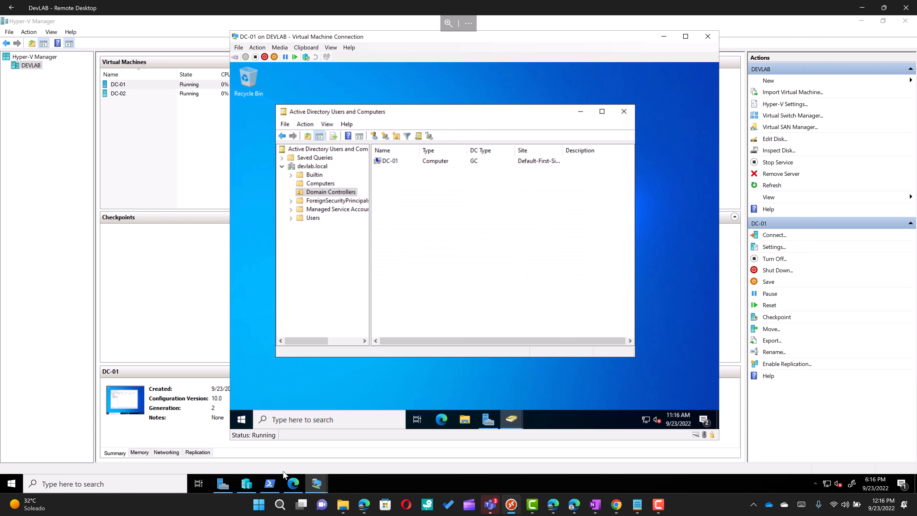
click(317, 484)
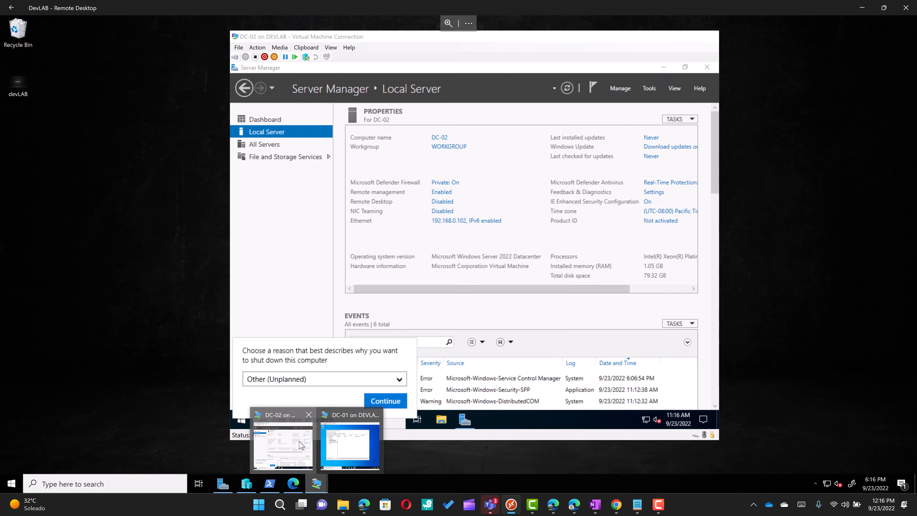
Step: Arrange the DC-01 and DC-02 consoles side by side and open DC-02's computer name settings
click(305, 448)
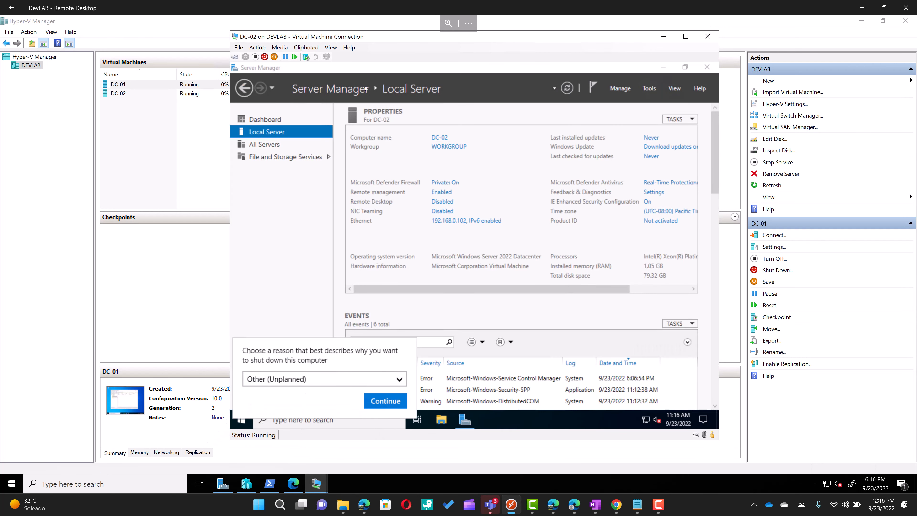
drag(397, 40, 528, 91)
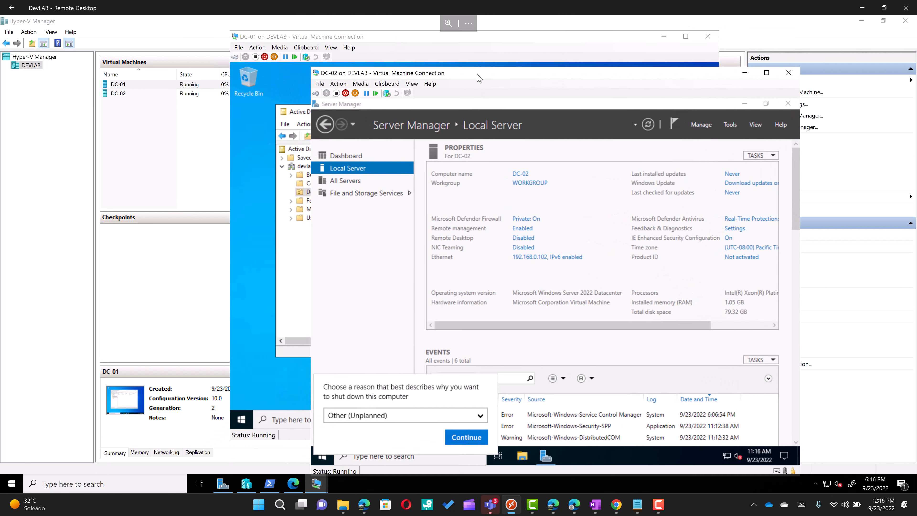
drag(511, 50, 403, 59)
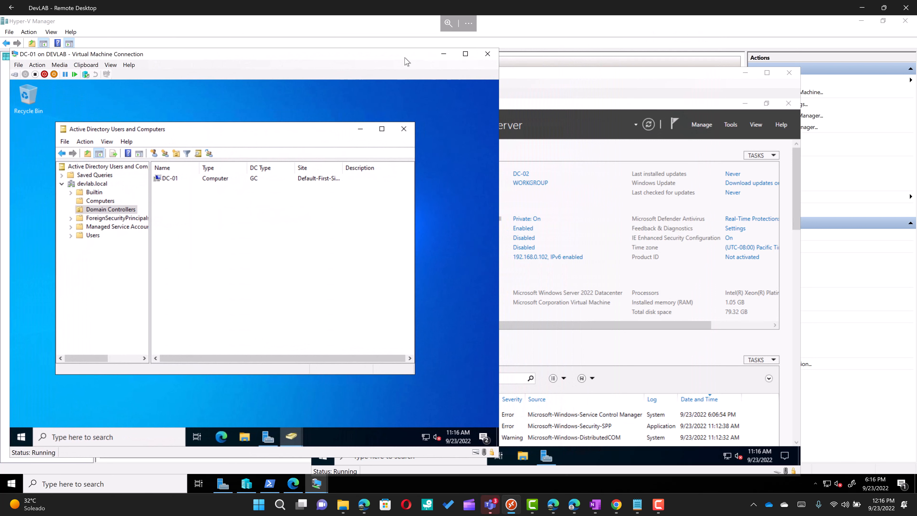
drag(624, 71, 555, 55)
click(483, 169)
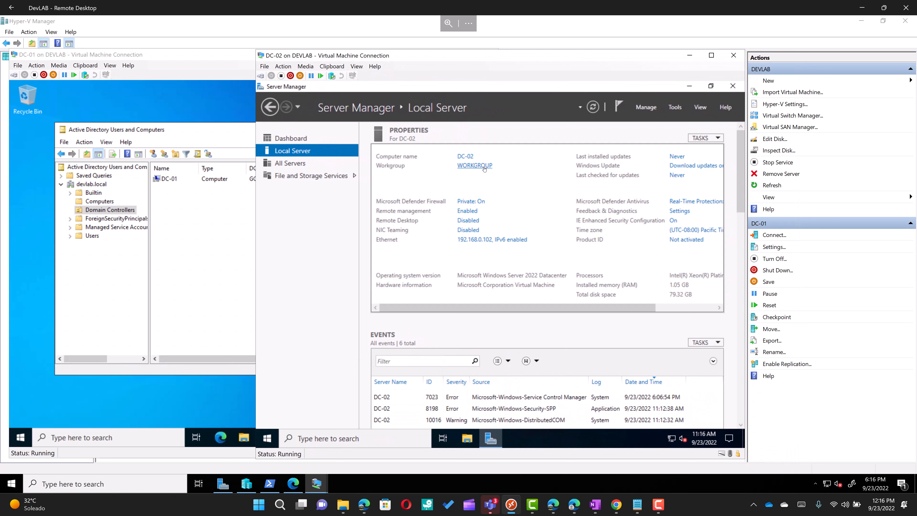
click(484, 169)
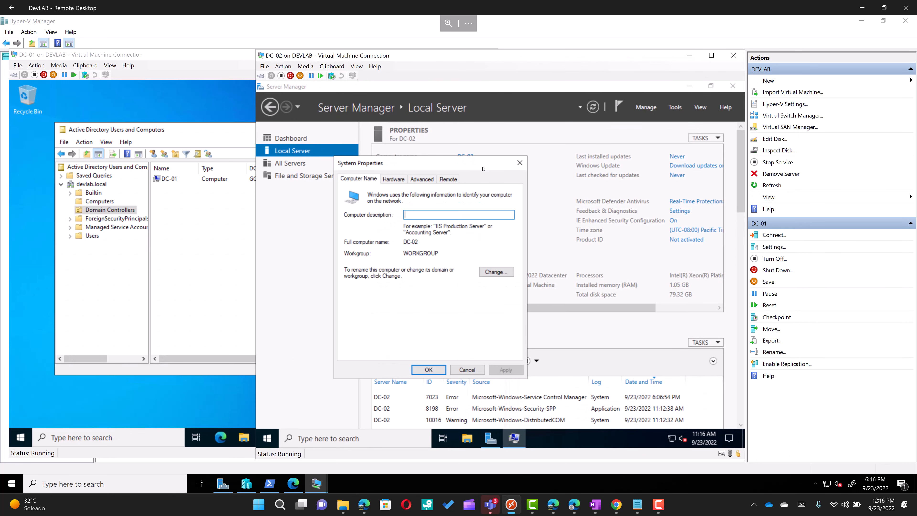
Step: Set DC-02 to join domain devlab.local, correcting the mistyped 'develab.local'
click(496, 271)
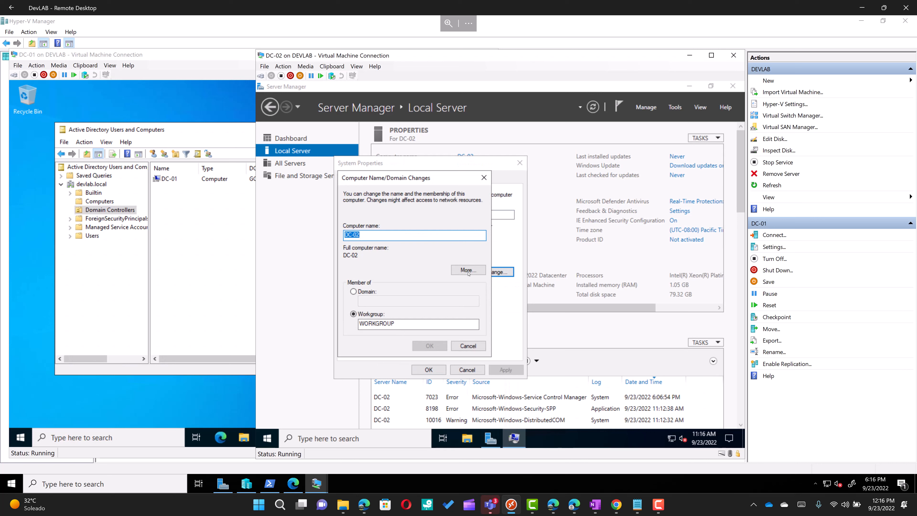
click(353, 292)
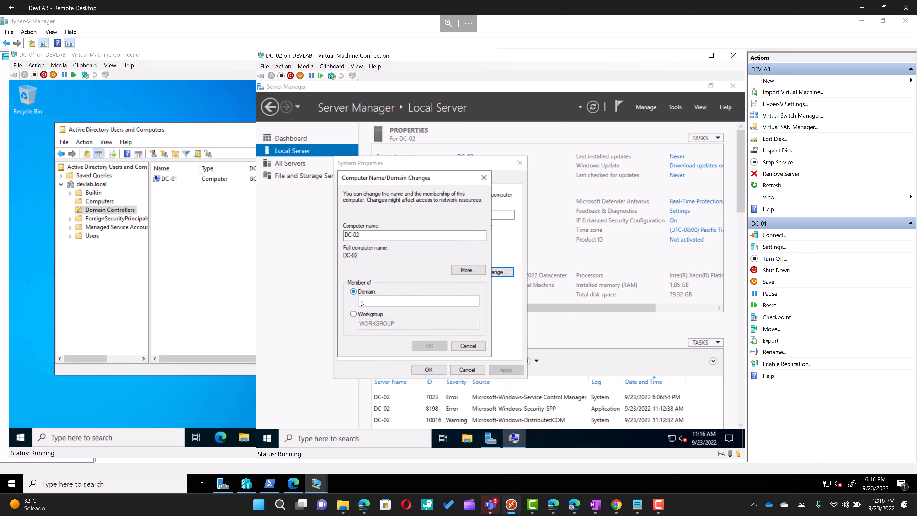
click(375, 304)
text(develab.)
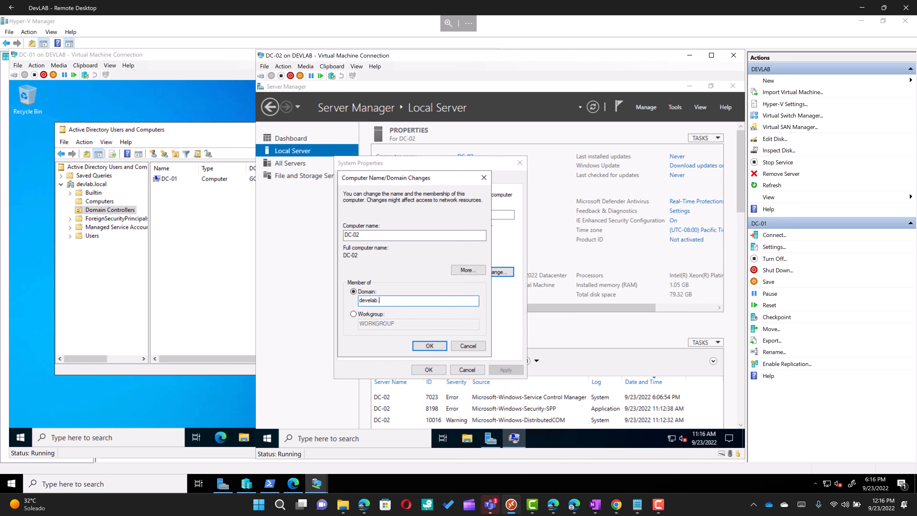
text(local)
key(Return)
key(Return)
click(372, 300)
key(BackSpace)
key(Return)
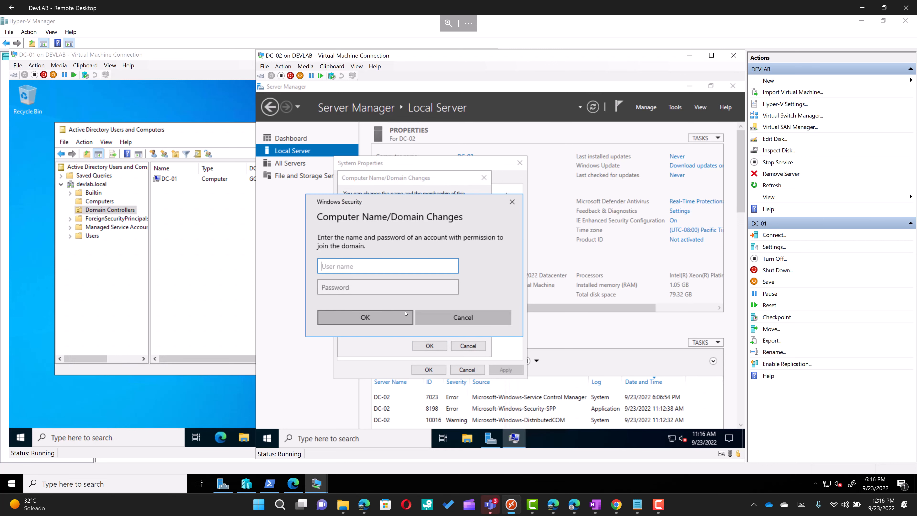
Step: Join with a domain account's credentials, accept the welcome message, and restart DC-02 now
text(Peter)
key(Tab)
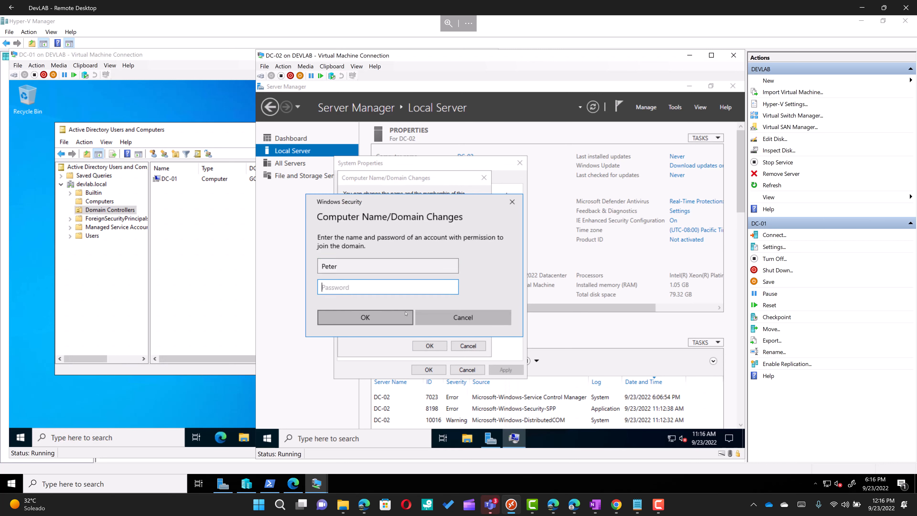
text(Password123!)
click(408, 315)
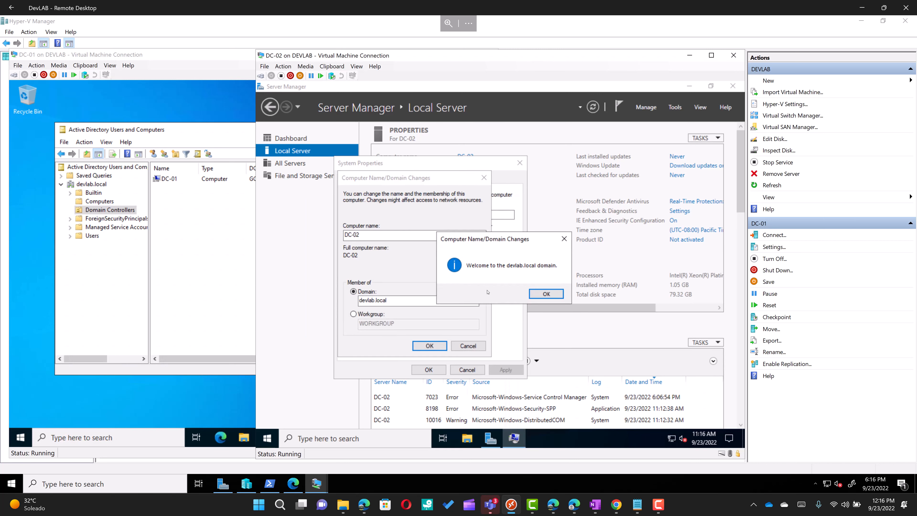
click(546, 295)
click(550, 275)
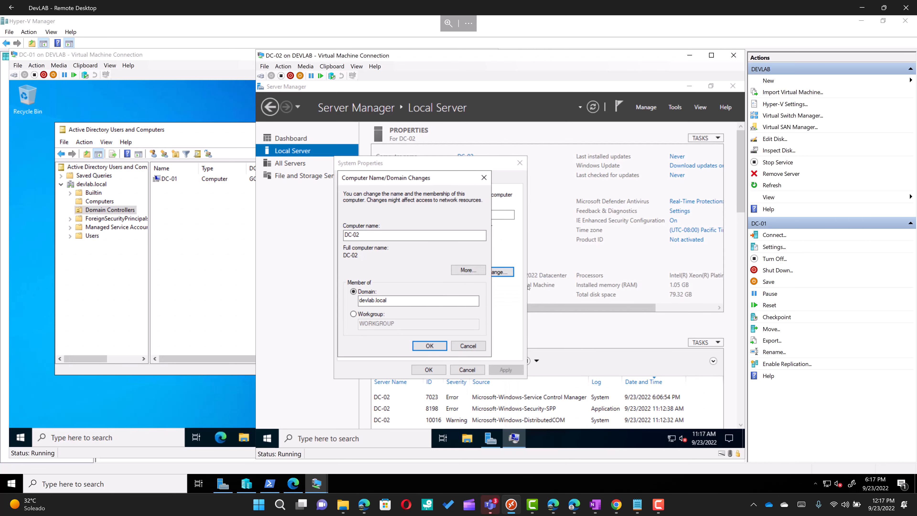
click(427, 369)
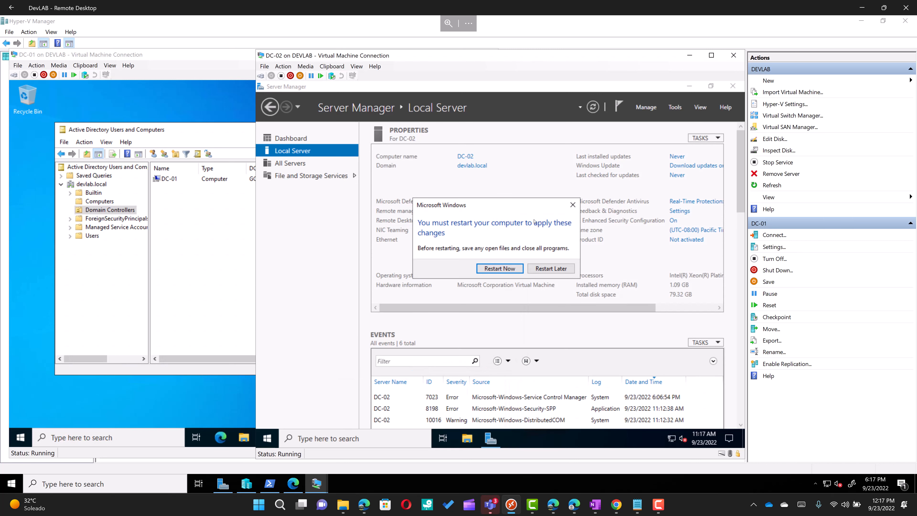
click(498, 271)
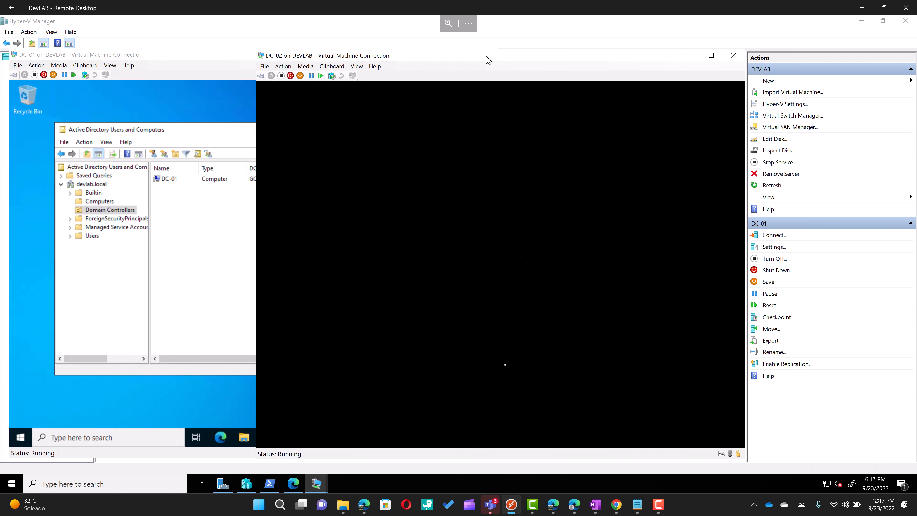
Step: Move DC-02's console aside, bring up its sign-in screen, and return to DC-01
drag(488, 60, 571, 52)
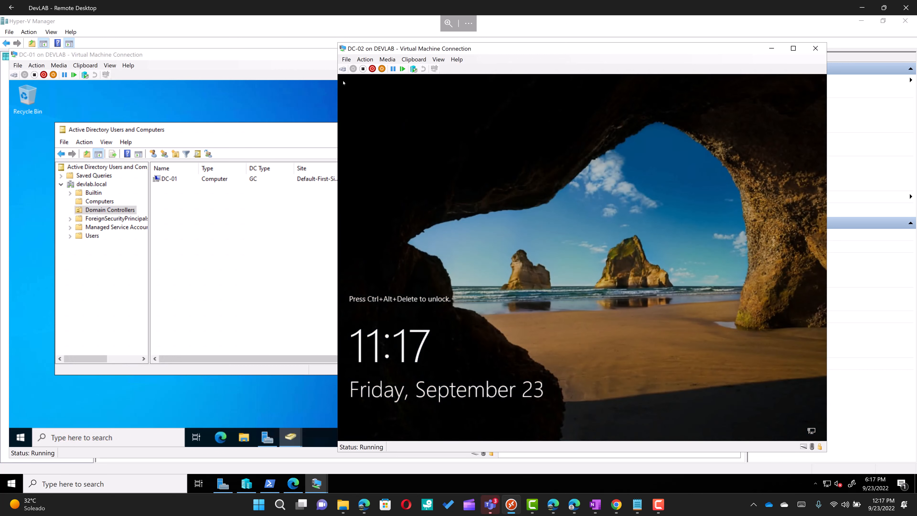
click(343, 70)
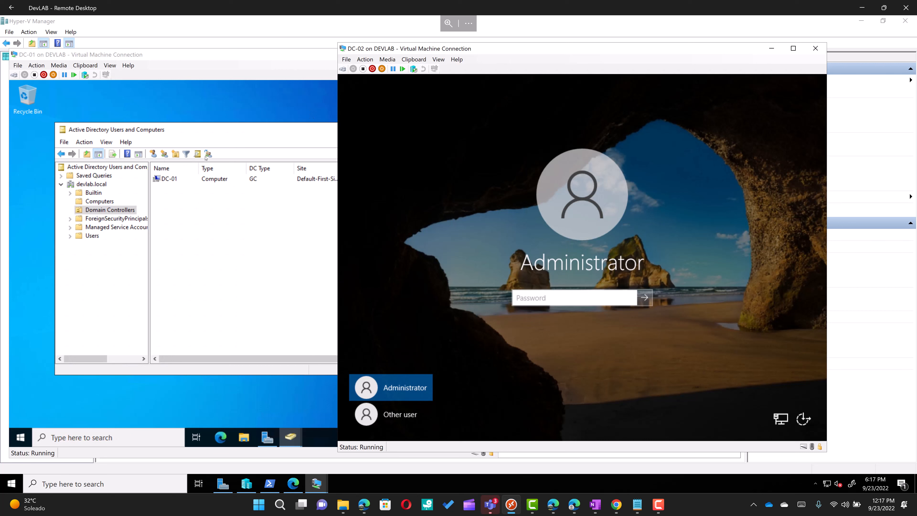
click(113, 213)
Step: Refresh Domain Controllers and Computers in ADUC until DC-02 appears under Computers, then select it
click(99, 202)
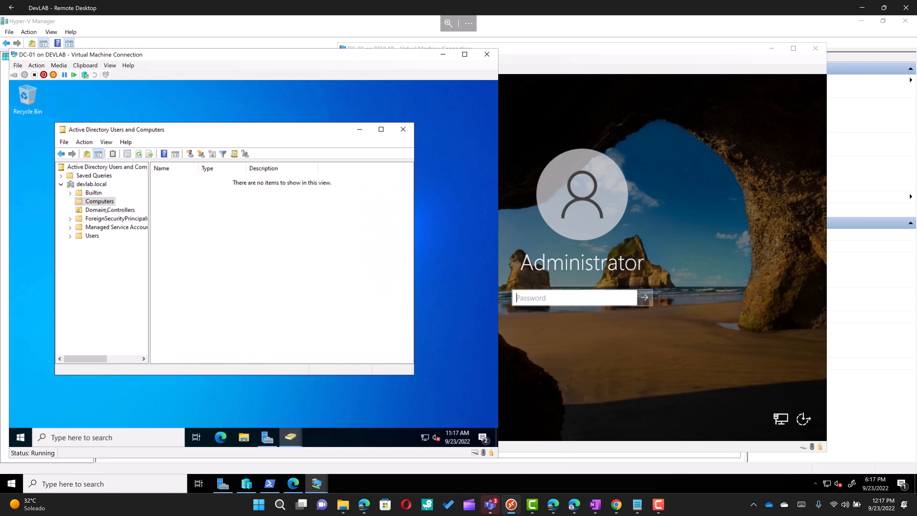
click(106, 210)
right_click(221, 203)
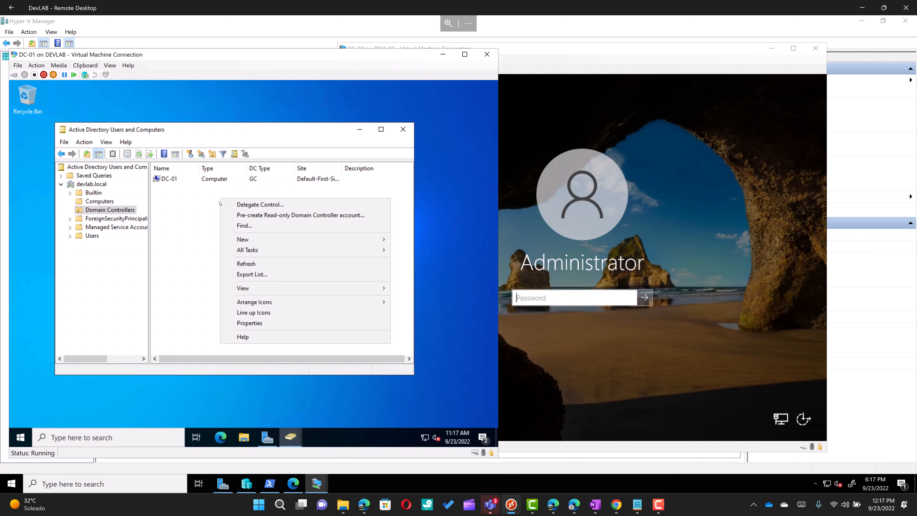
click(249, 265)
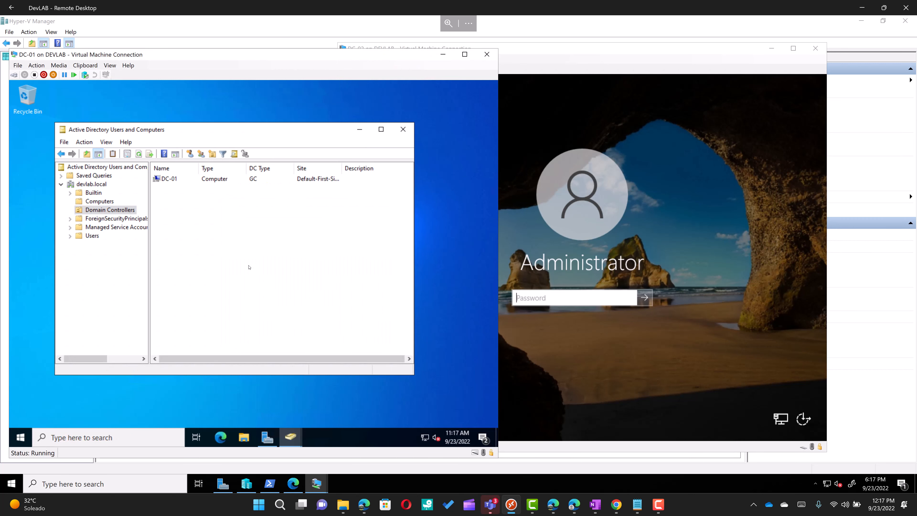
right_click(121, 212)
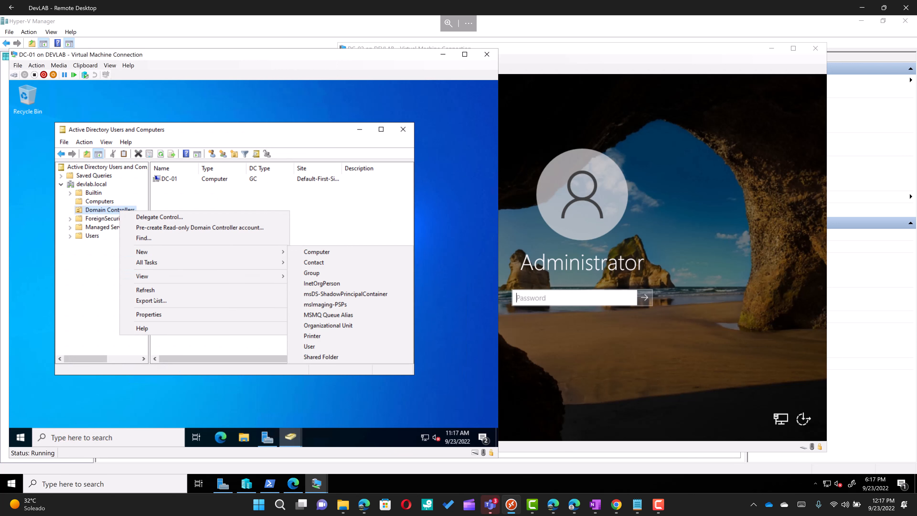
click(161, 292)
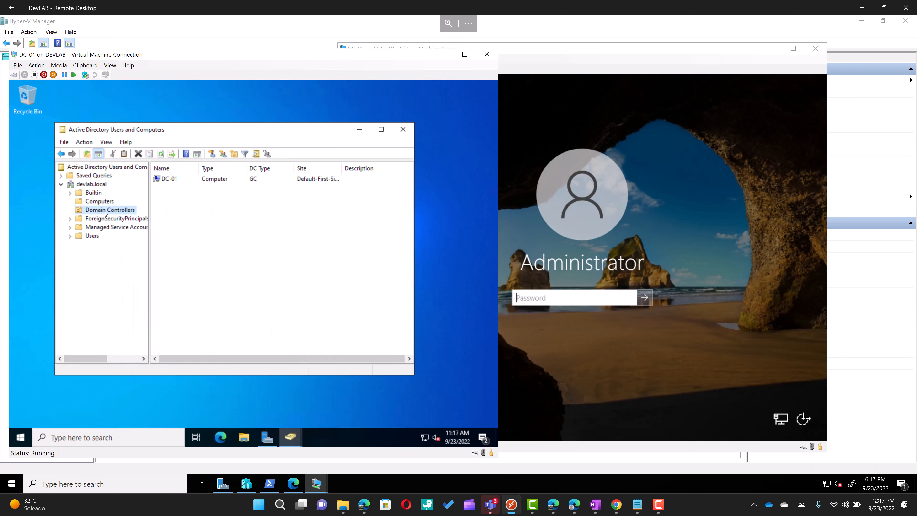
click(96, 202)
right_click(96, 202)
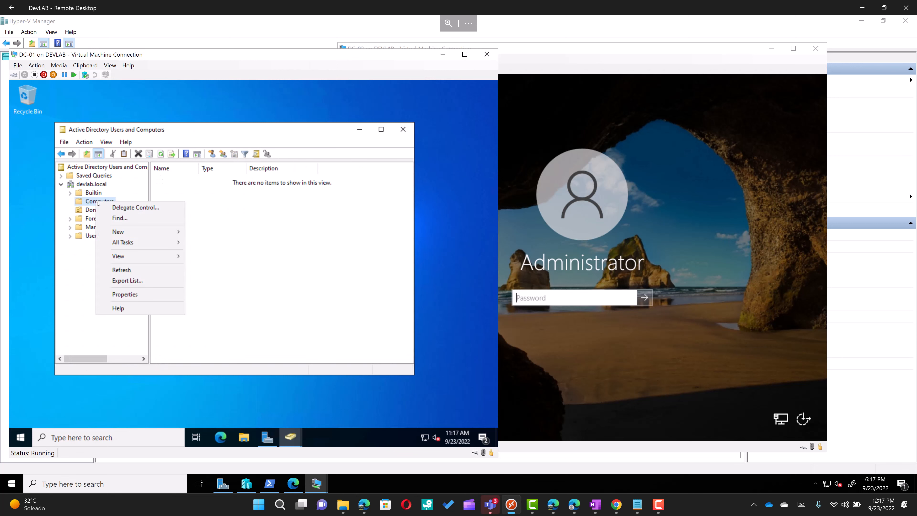
click(134, 271)
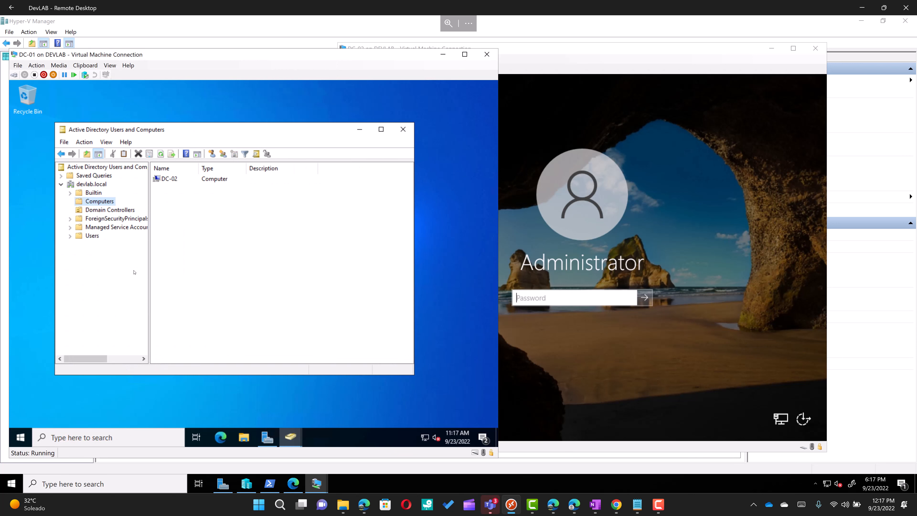
click(169, 182)
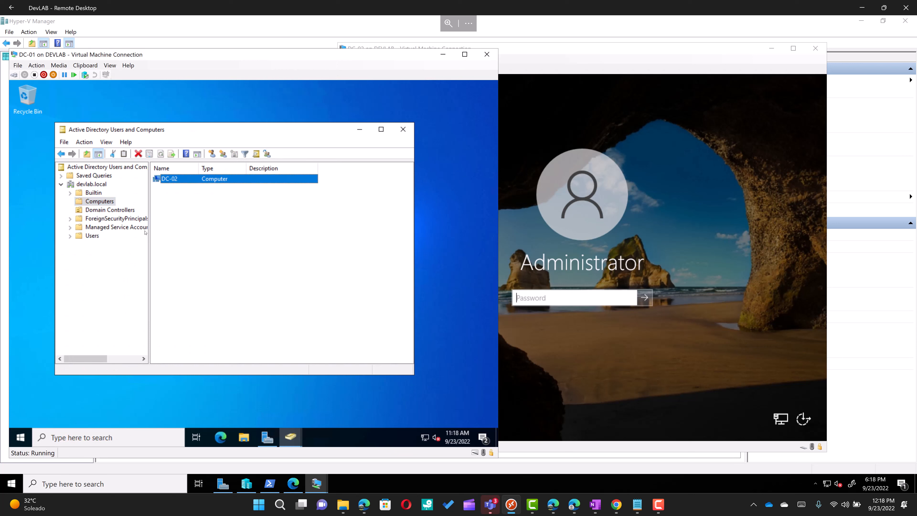
Step: Sign in to DC-02 as Administrator and open Local Server, showing Domain: devlab.local
click(611, 298)
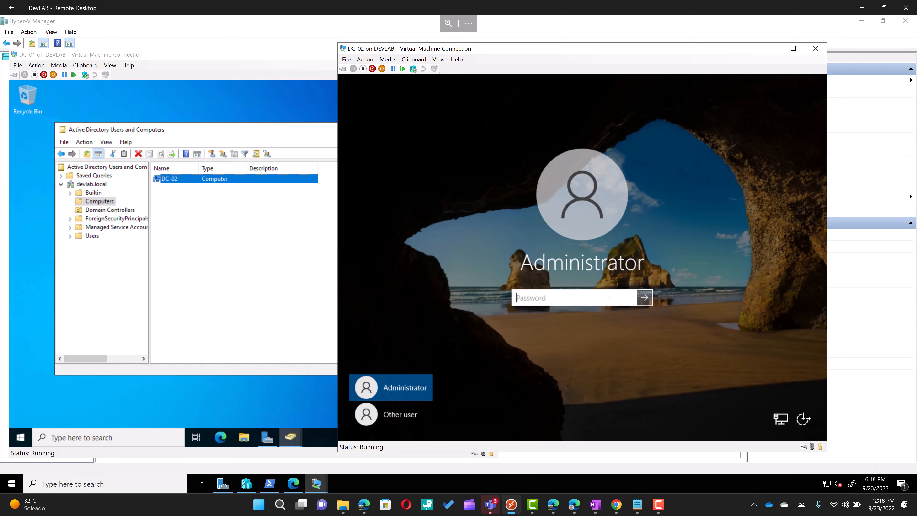
text(••••••••••••)
key(Return)
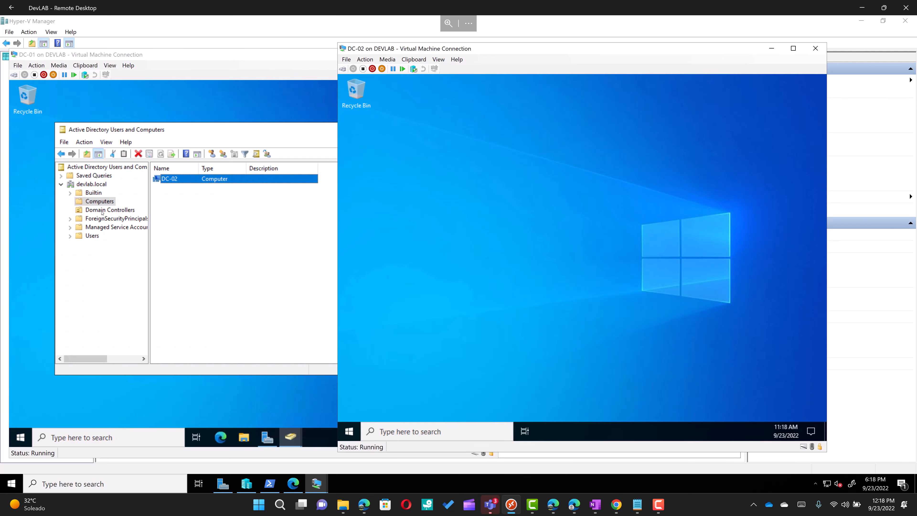
click(110, 210)
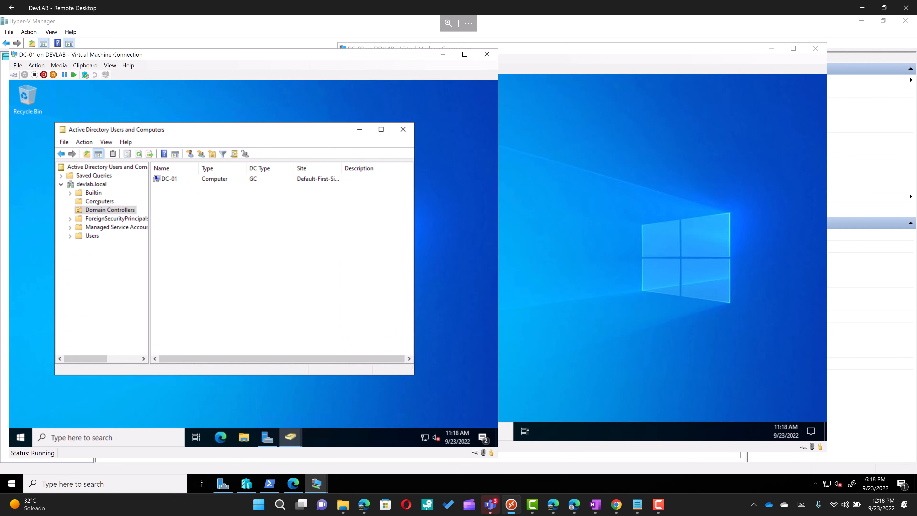
click(97, 202)
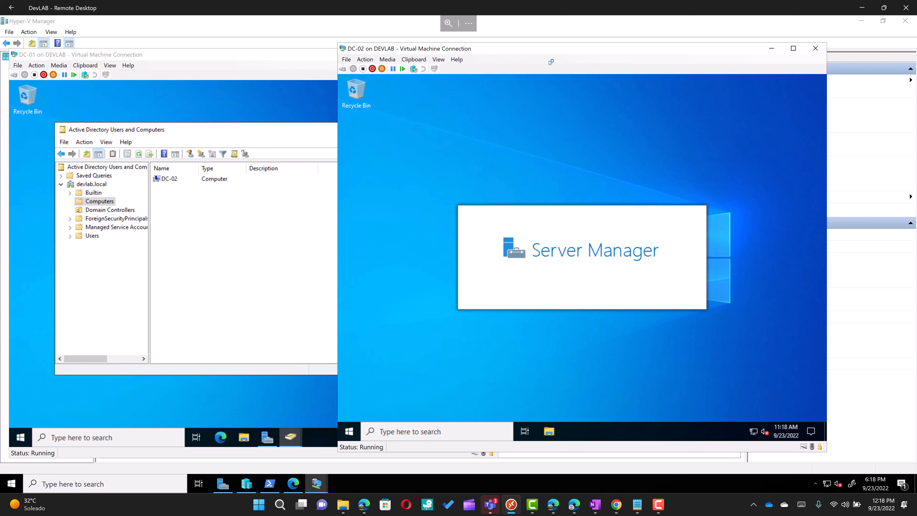
drag(547, 50, 482, 61)
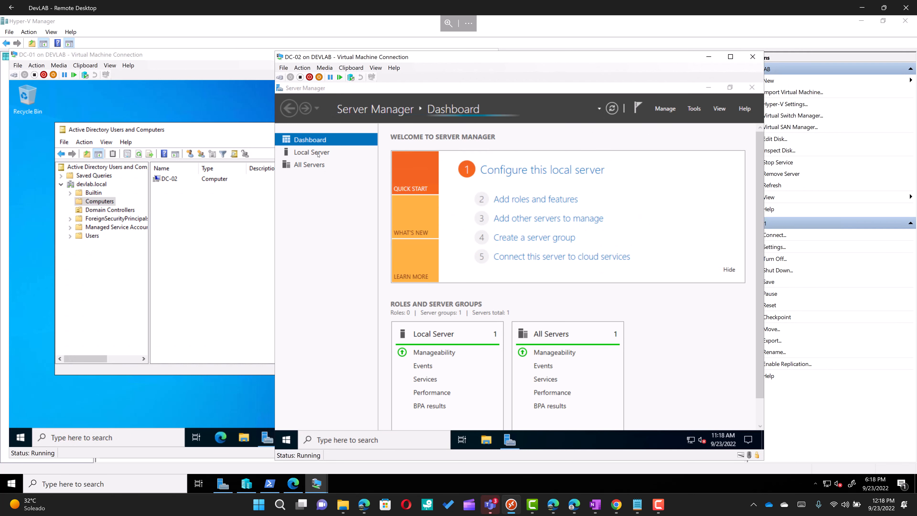
click(368, 153)
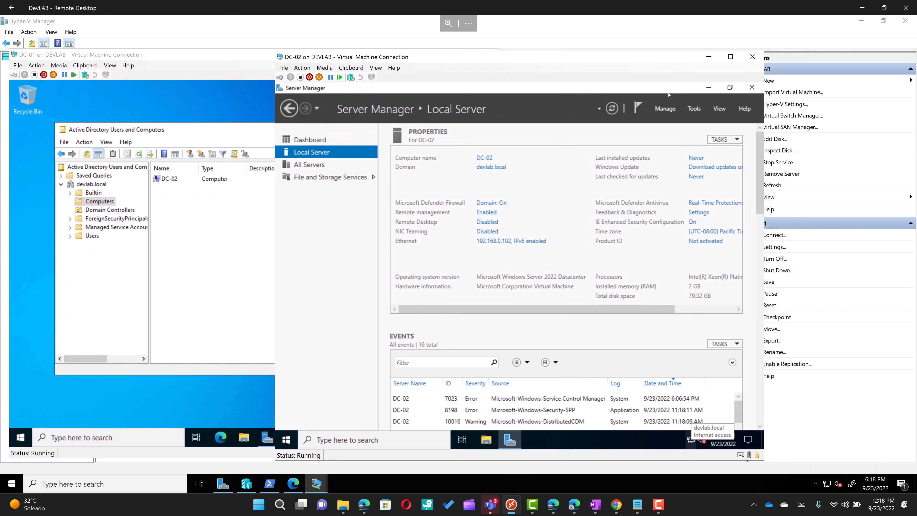
click(693, 109)
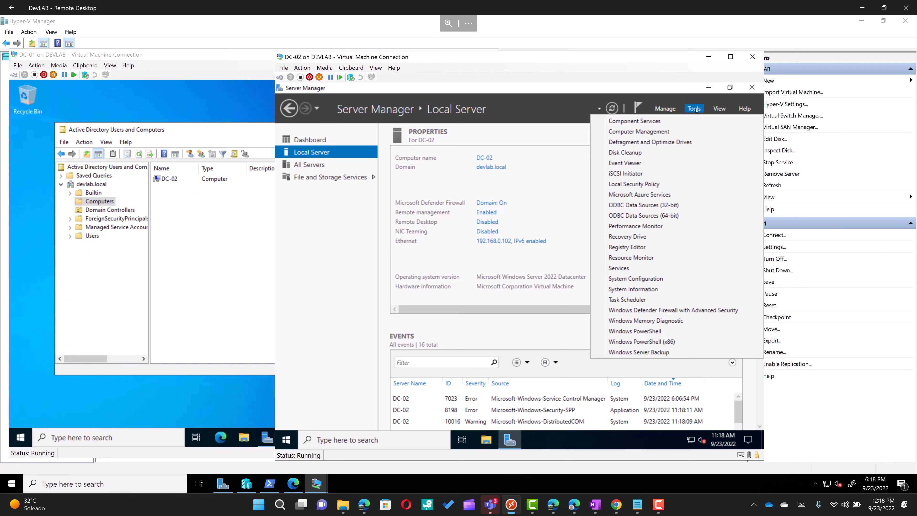
Step: In Add Roles and Features on DC-02, select Active Directory Domain Services with its required features
click(665, 108)
click(662, 122)
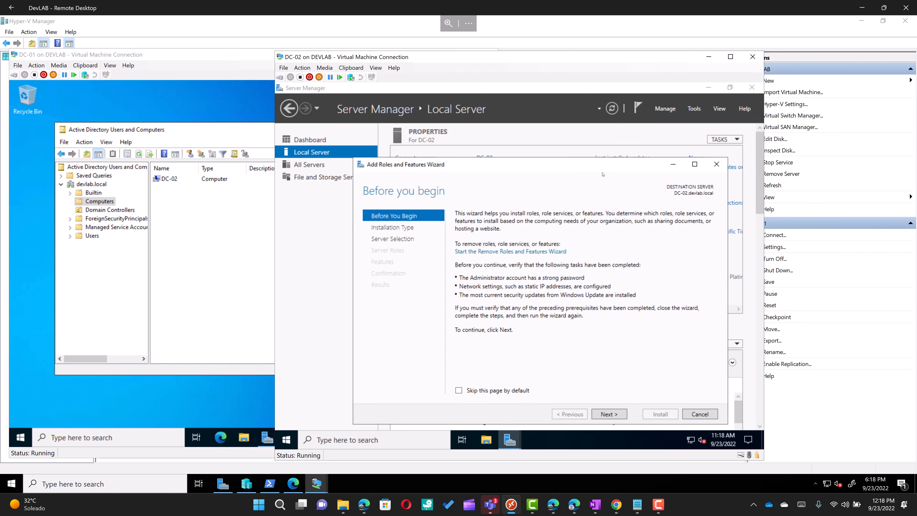
click(609, 414)
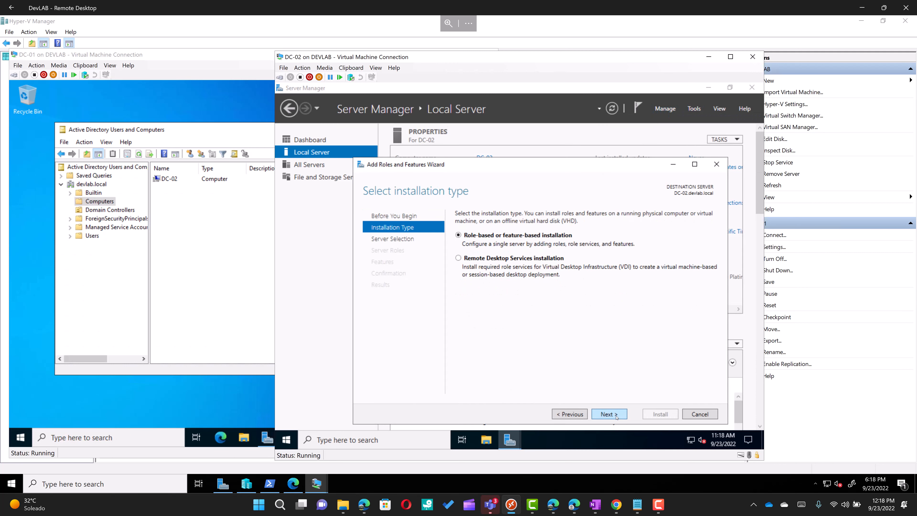
click(609, 414)
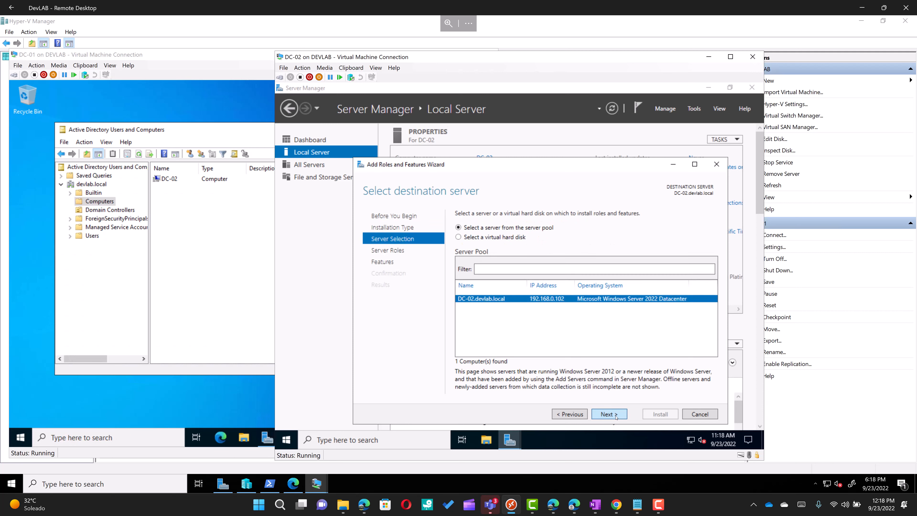
click(609, 414)
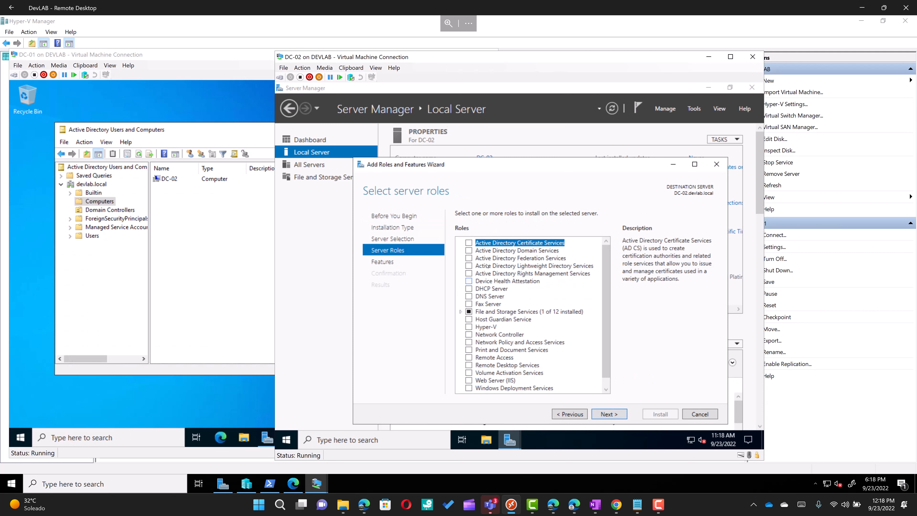
click(471, 251)
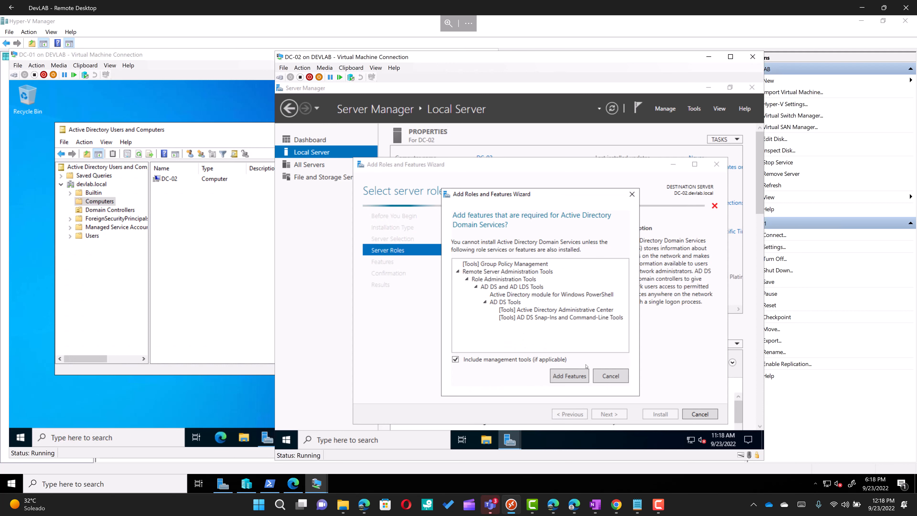
click(575, 380)
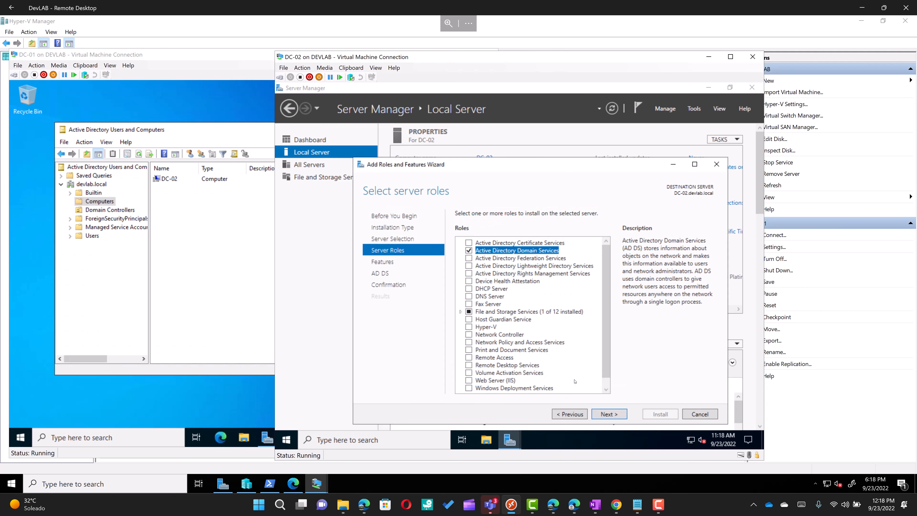
click(610, 413)
Step: Enable automatic restart on the confirmation page and begin the AD DS installation
click(610, 414)
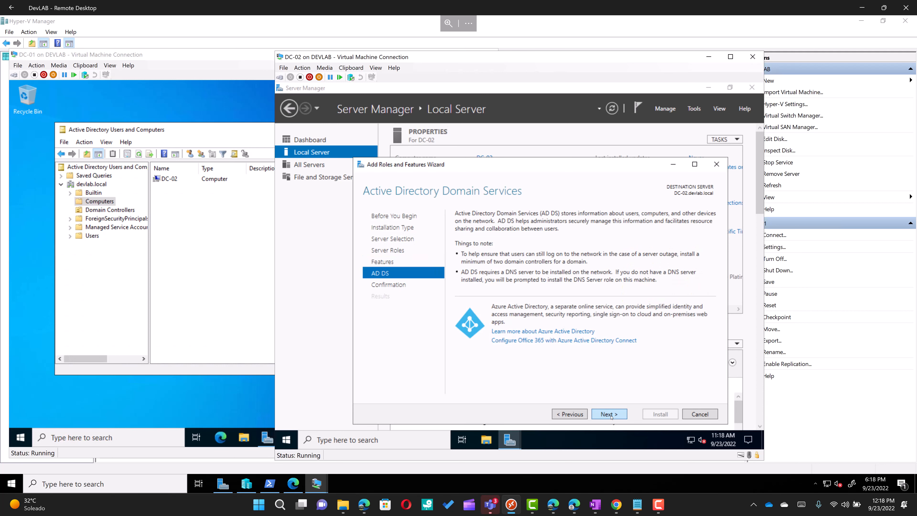
click(610, 414)
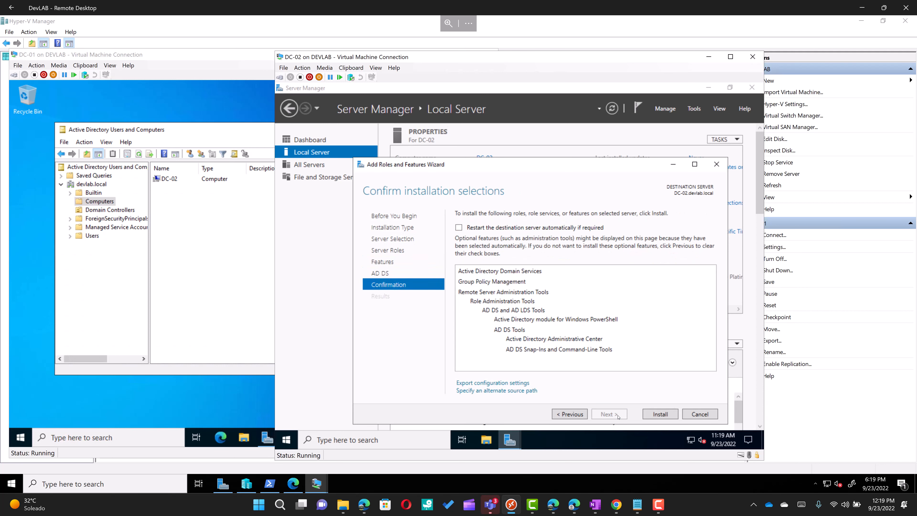
click(459, 228)
click(542, 296)
click(660, 415)
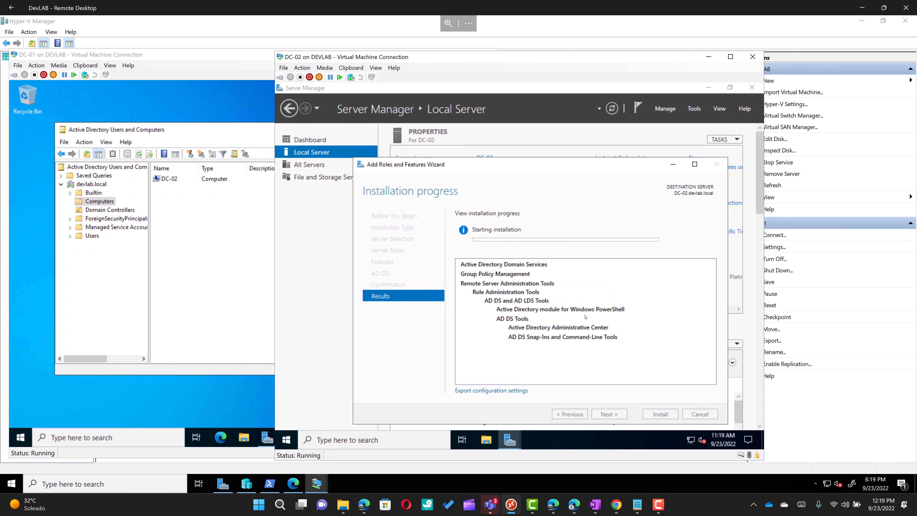
click(104, 261)
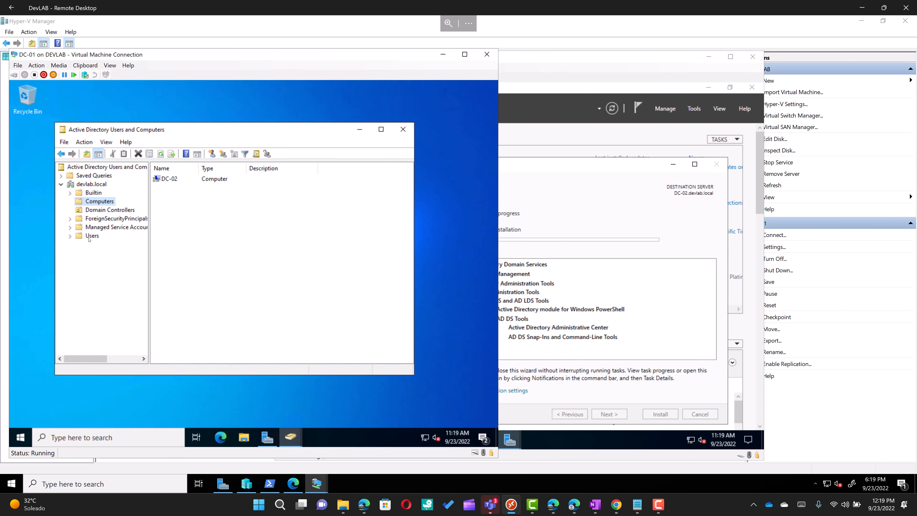
Step: Show DC-01's devlab.local Users with the existing user selected, beside DC-02's progress, then switch to Edge
click(91, 236)
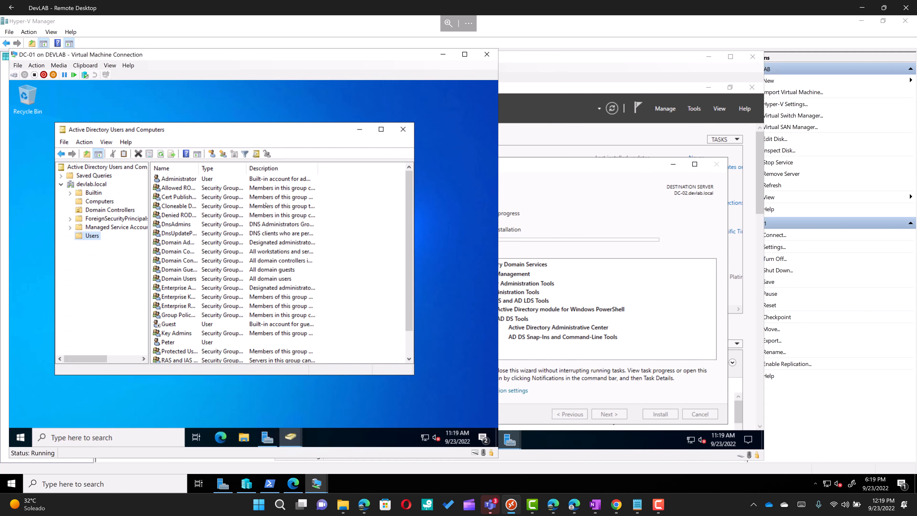
click(610, 64)
drag(610, 63, 686, 64)
click(170, 342)
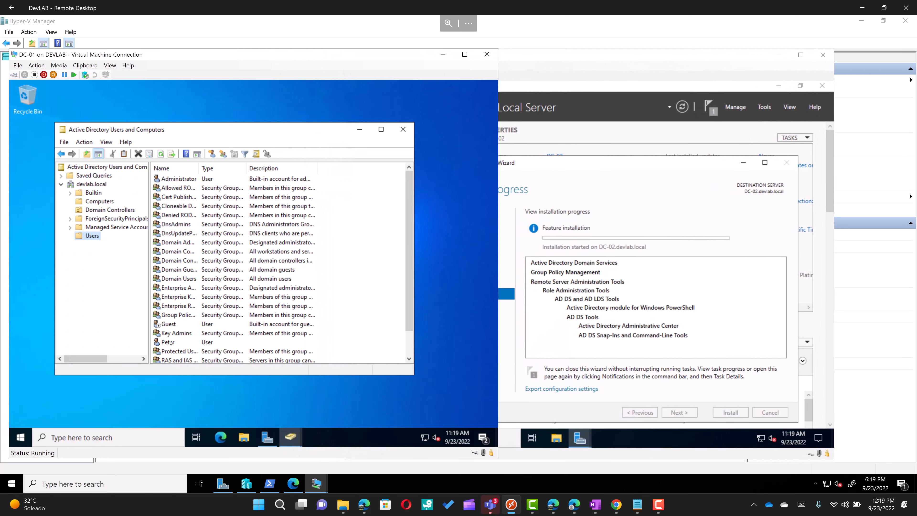
click(171, 342)
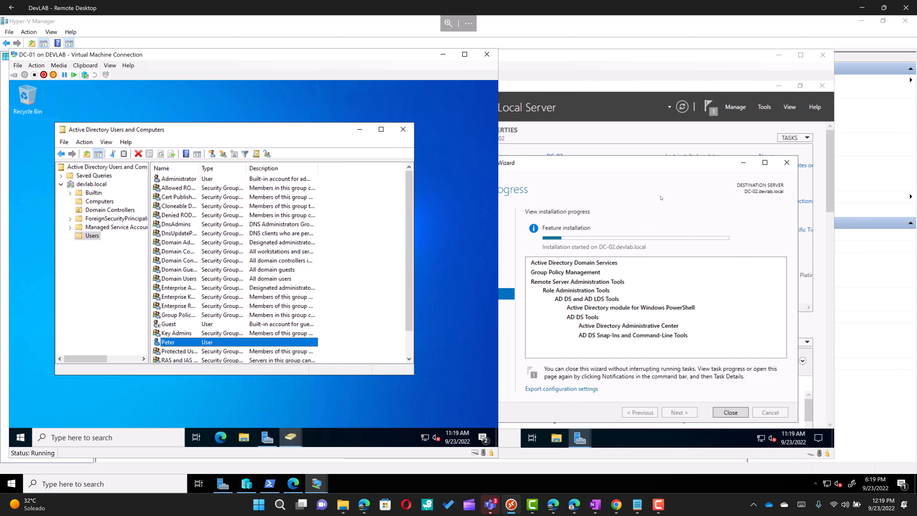
click(537, 94)
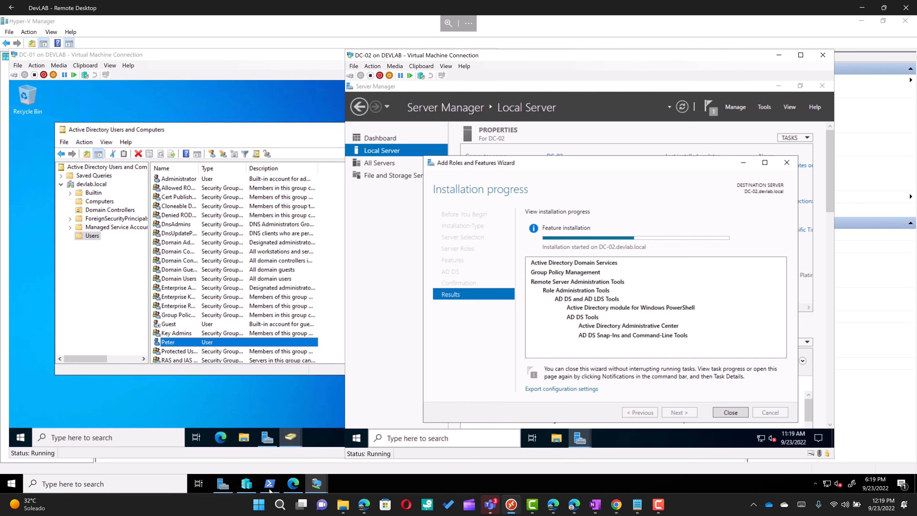
click(294, 484)
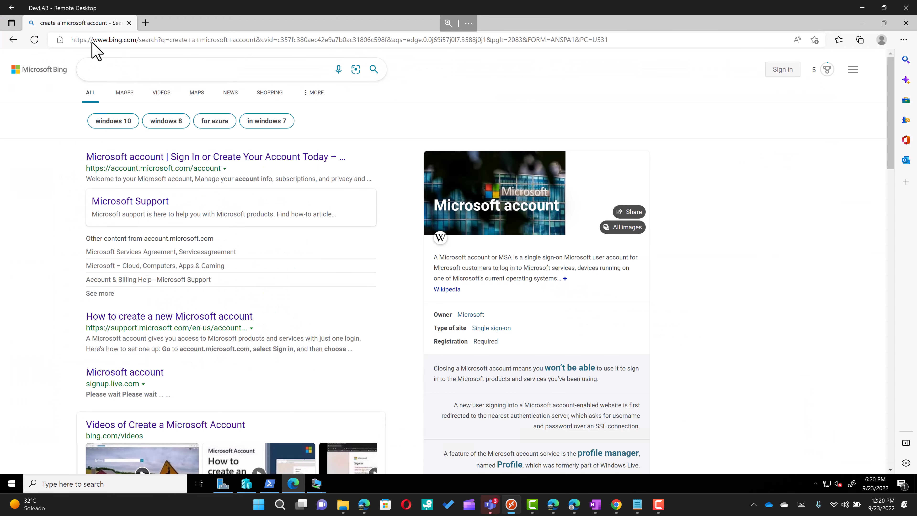
Step: Search Bing for 'windows server 2022' and open the Windows Server 2022 | Microsoft result
click(135, 77)
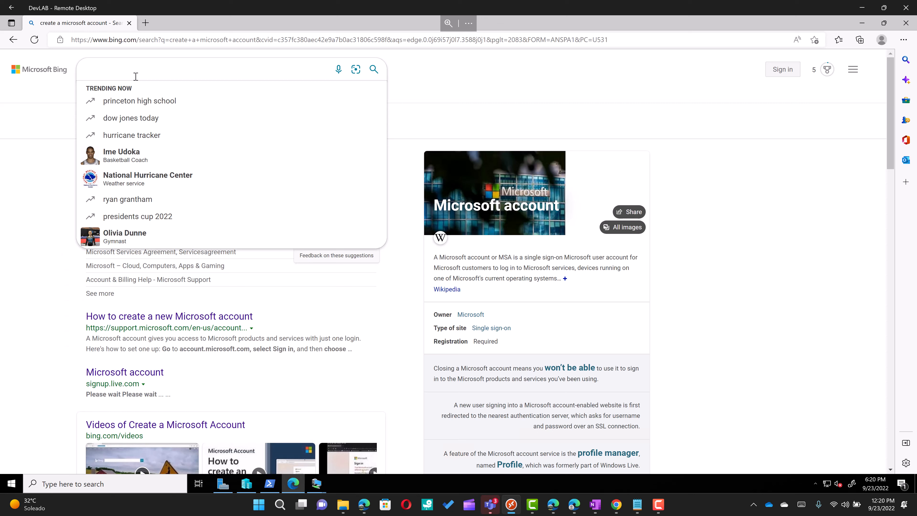
text(windows serv)
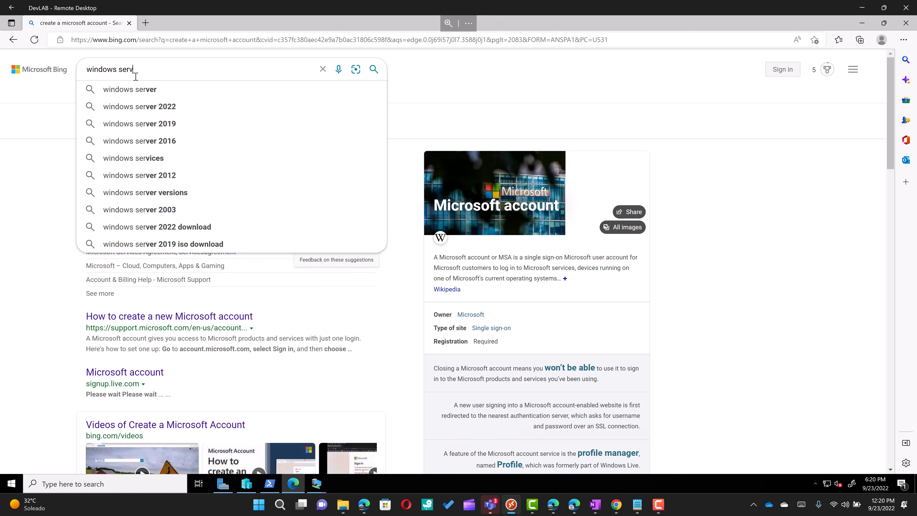
text(er 2022)
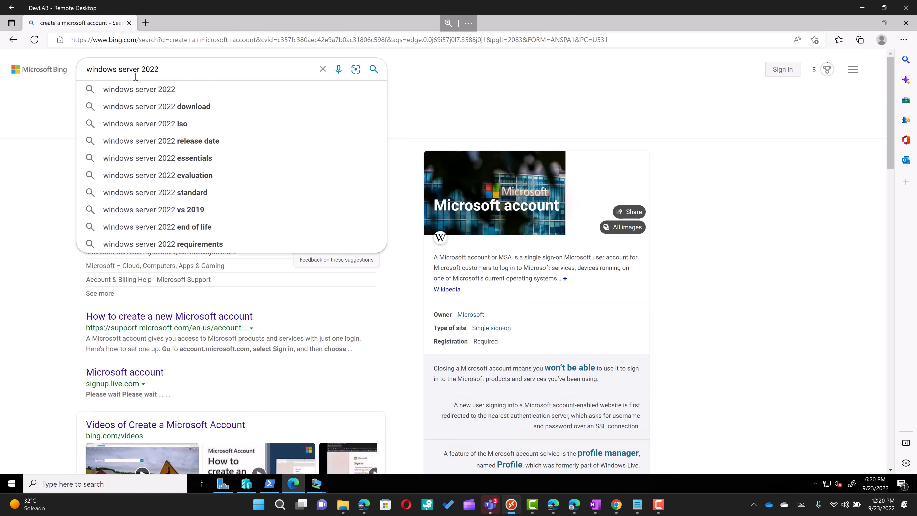
key(Return)
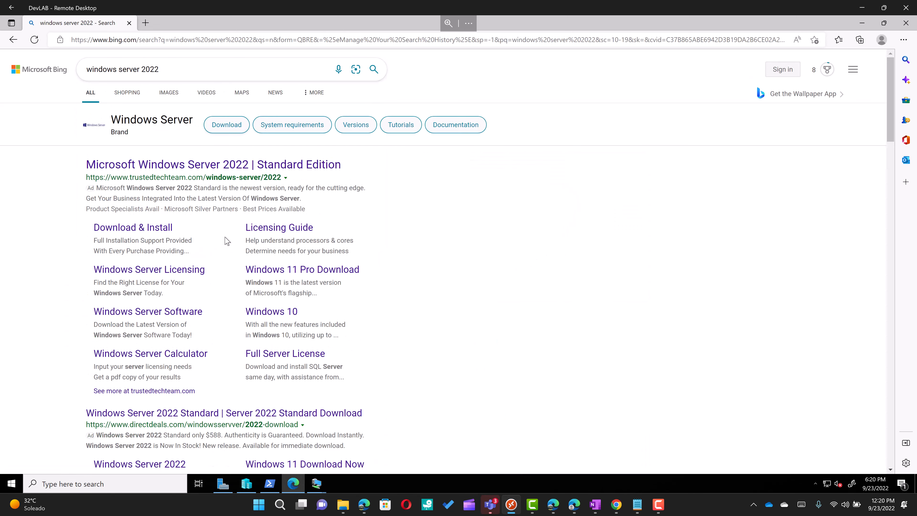
scroll(226, 241, down, 3)
scroll(232, 250, down, 7)
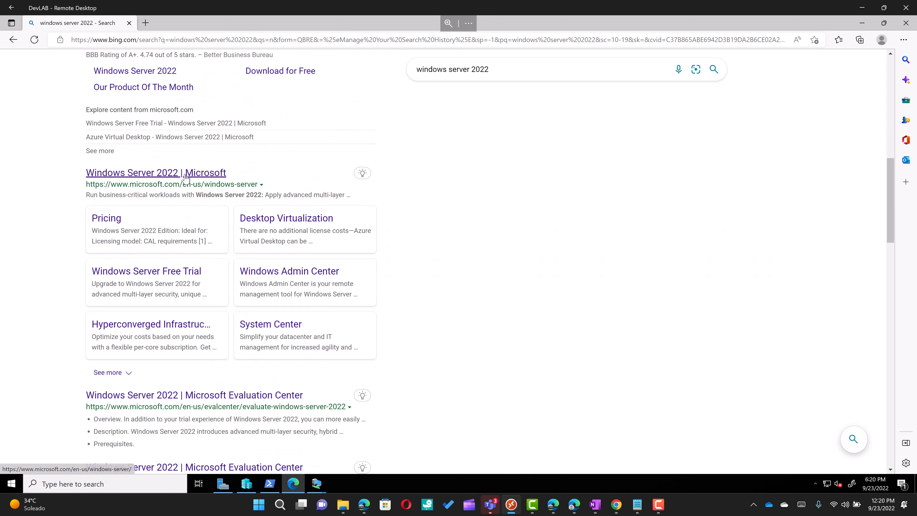
scroll(187, 188, down, 6)
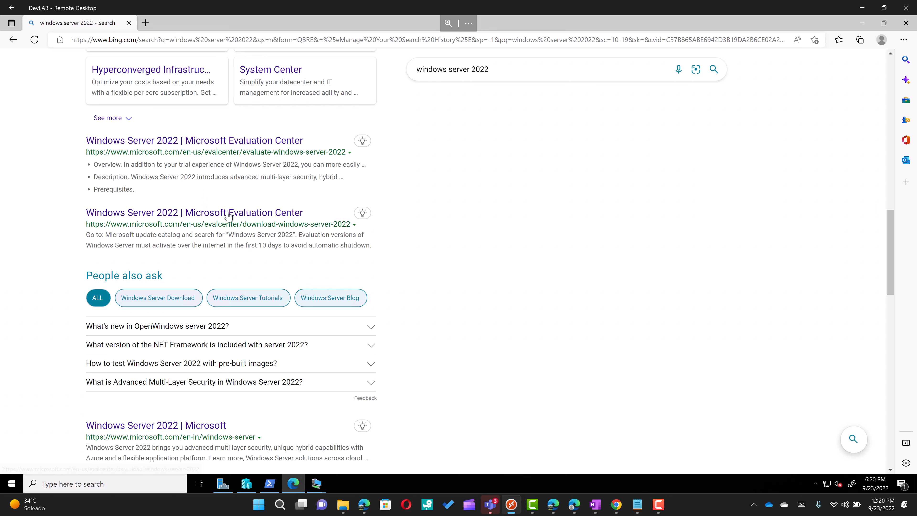
scroll(228, 215, down, 3)
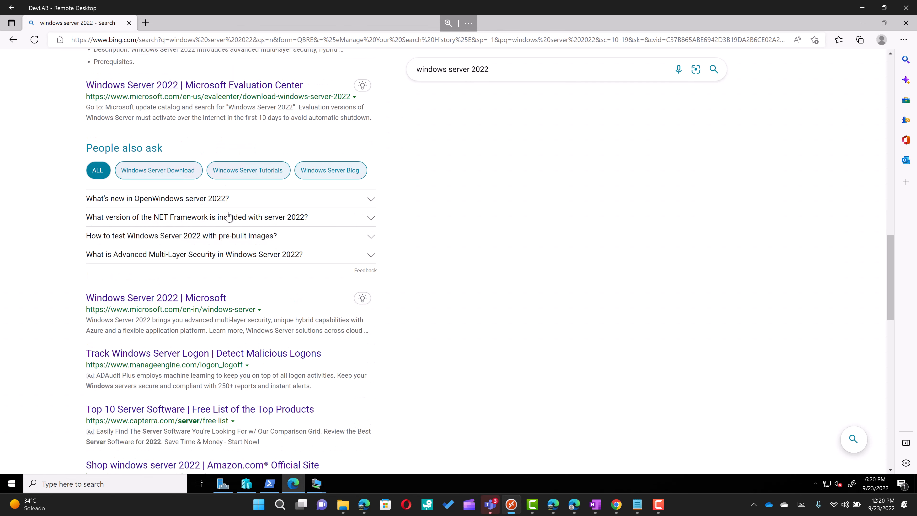
click(186, 298)
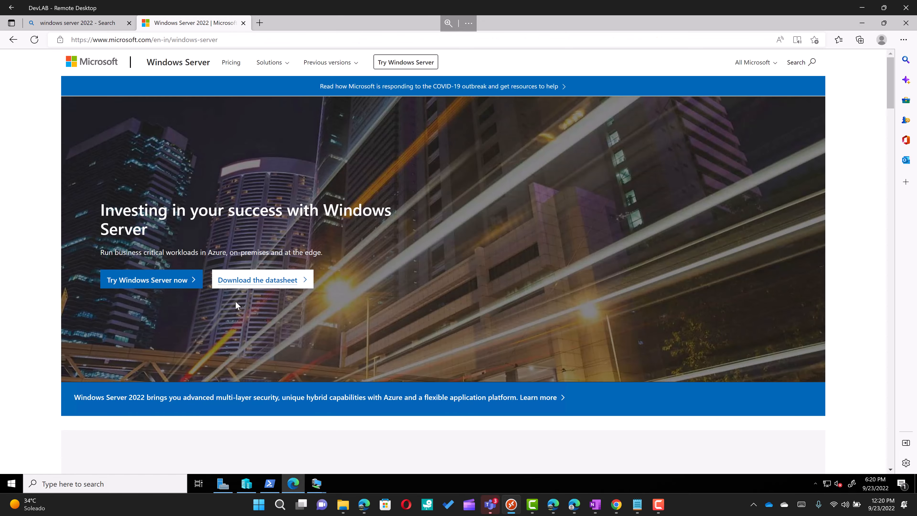
Step: Scroll through Microsoft's Windows Server 2022 page, then minimize Edge back to Hyper-V Manager
scroll(236, 303, down, 5)
scroll(242, 303, down, 3)
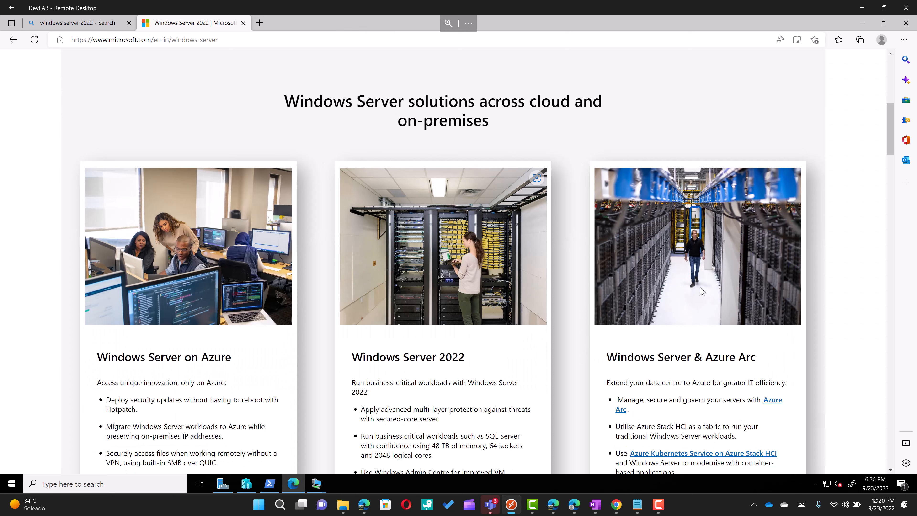
scroll(703, 292, down, 2)
scroll(322, 265, down, 1)
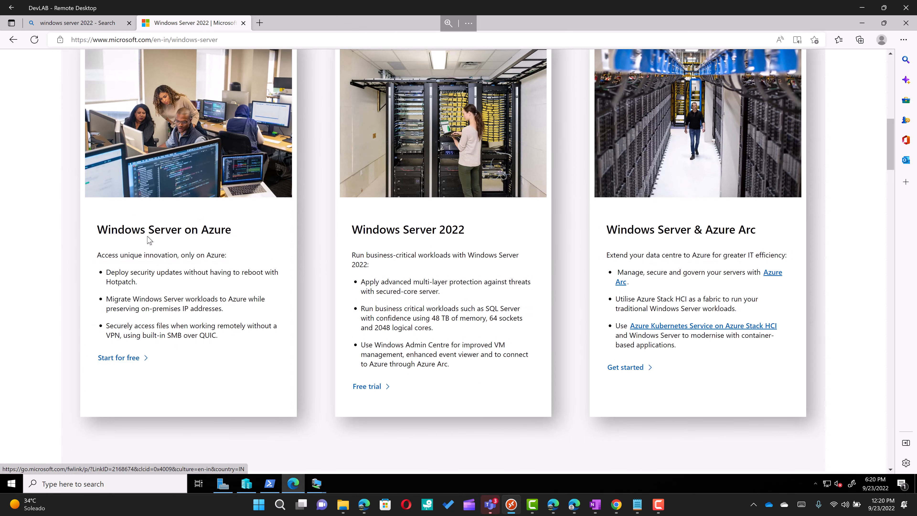
scroll(399, 237, down, 10)
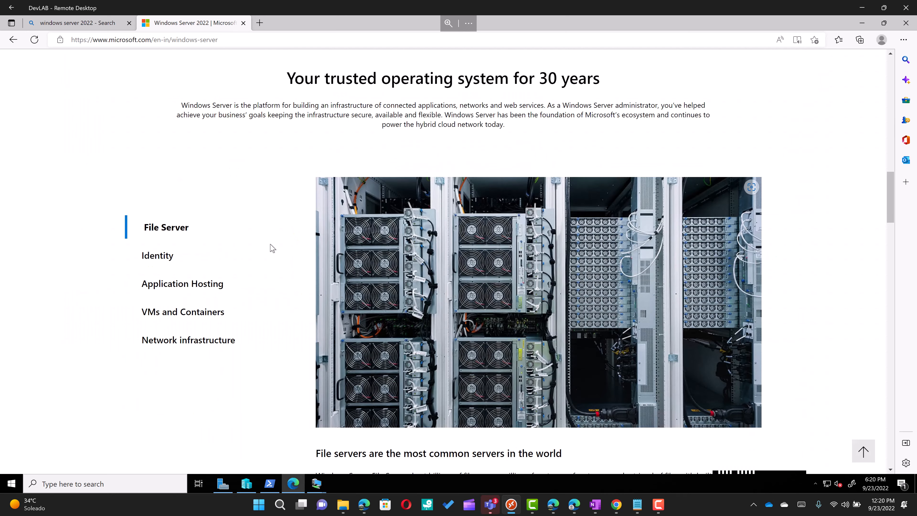
scroll(119, 266, down, 3)
scroll(408, 357, up, 10)
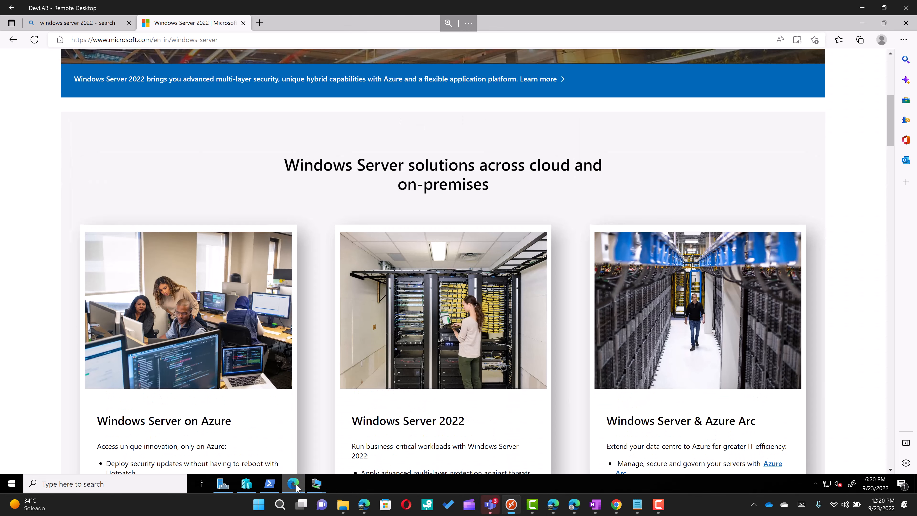
click(297, 486)
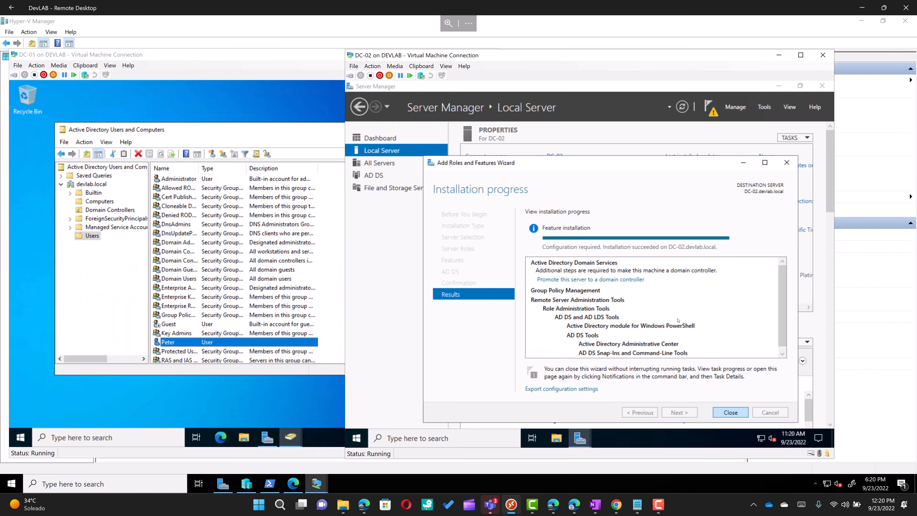
Step: Start DC-02's promotion as a domain controller added to the existing devlab.local domain
click(606, 280)
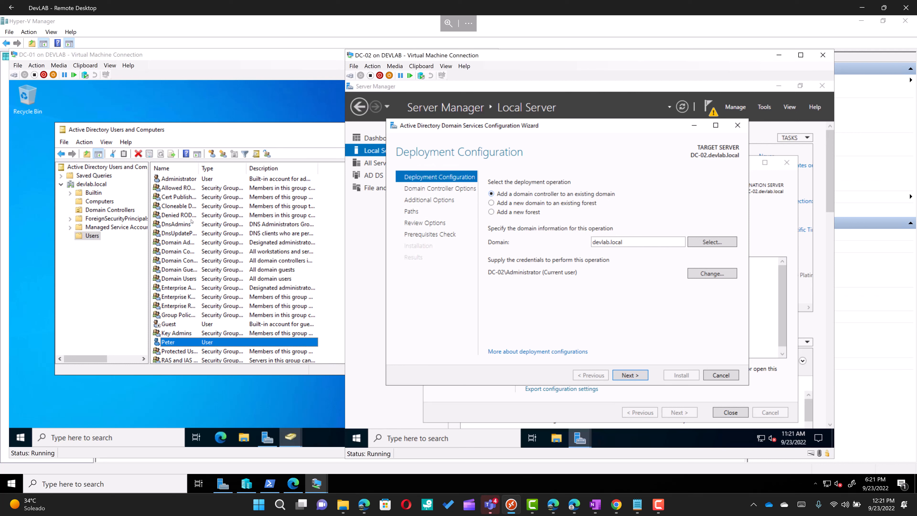
click(186, 83)
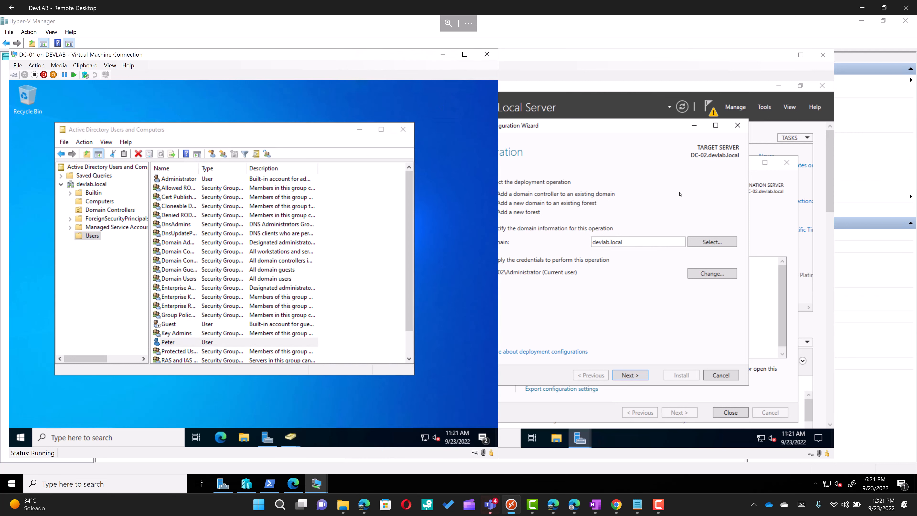
click(695, 223)
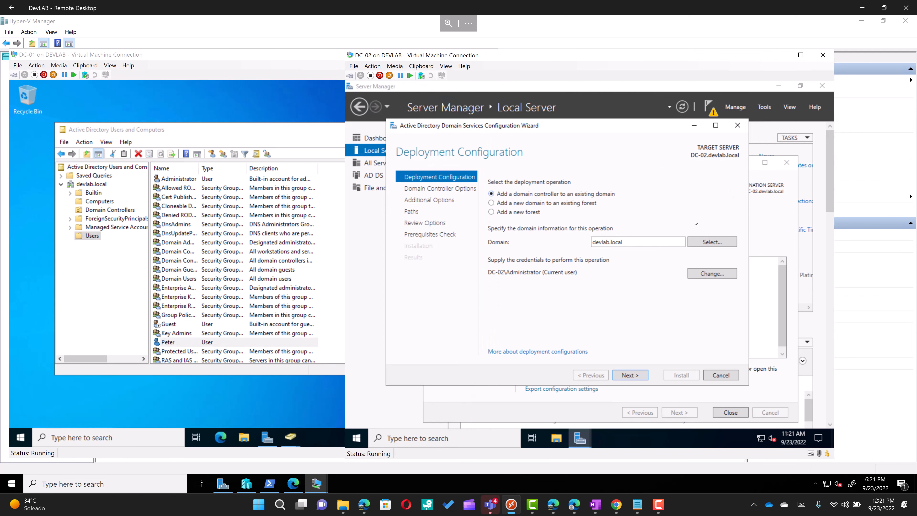
click(718, 245)
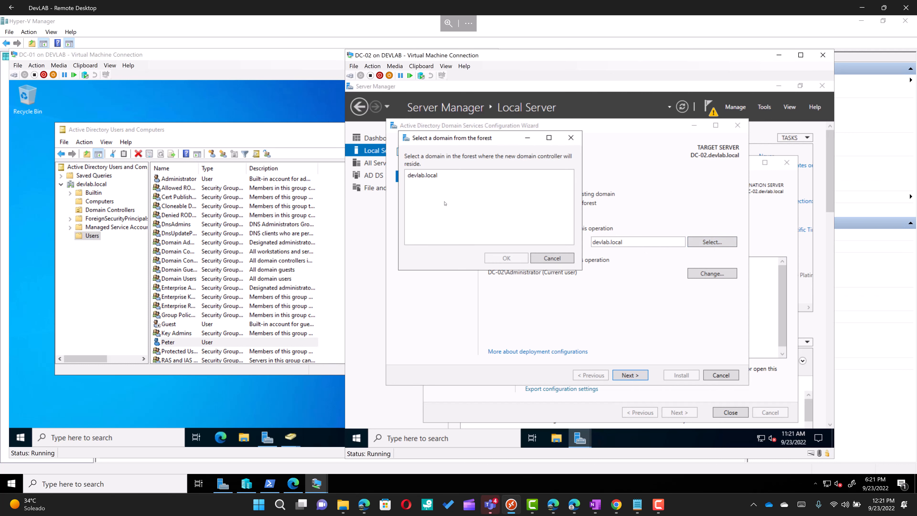
click(433, 178)
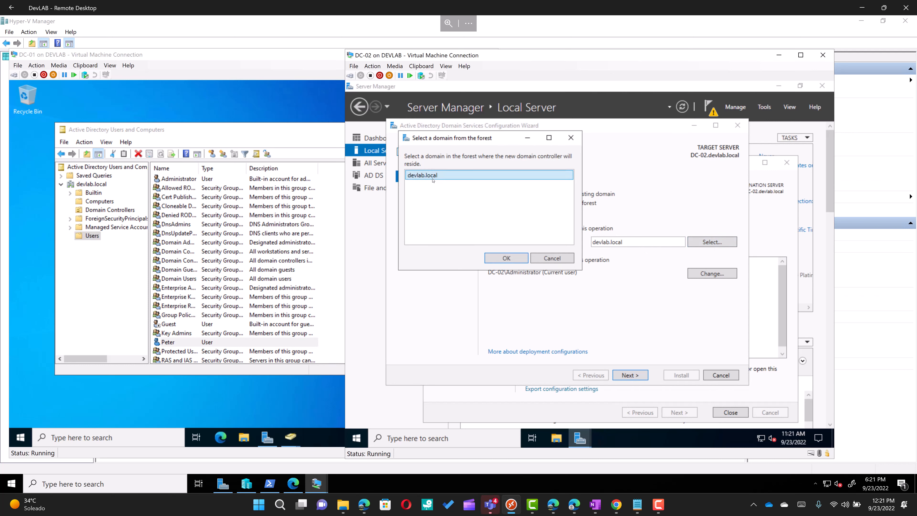
click(506, 258)
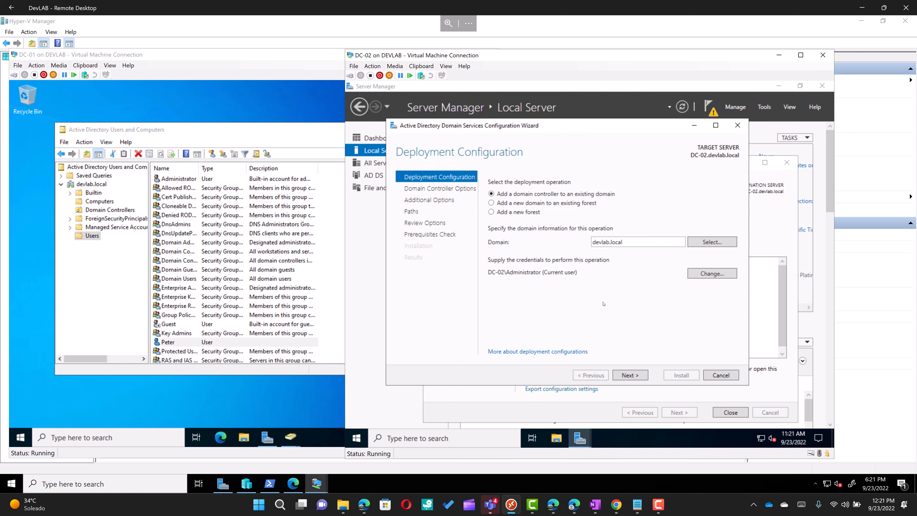
Step: Supply the DEVLAB domain account's username and password, then continue to Domain Controller Options
click(716, 274)
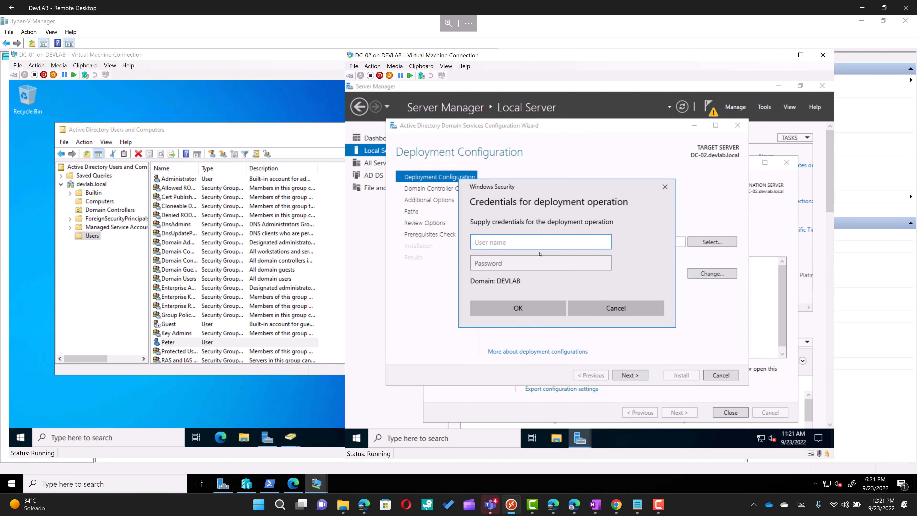
text(Peter)
key(Tab)
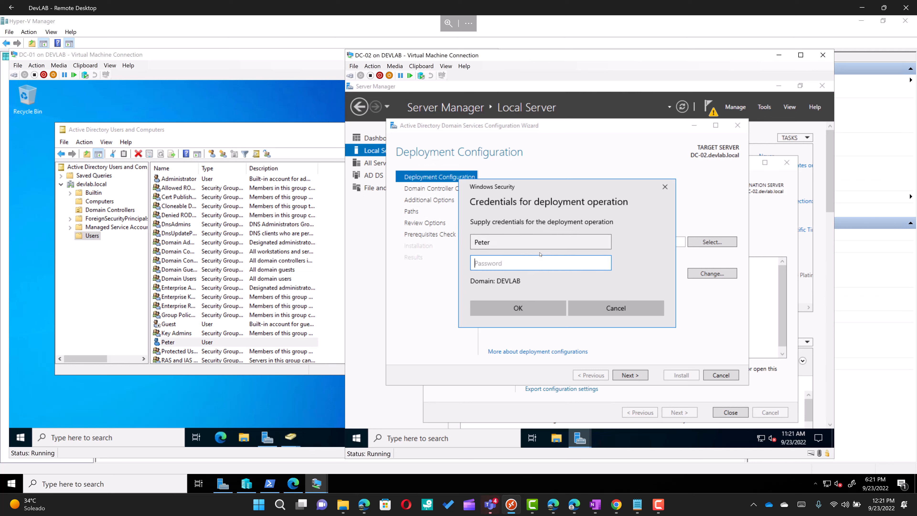
text(••••)
key(BackSpace)
key(BackSpace)
key(BackSpace)
key(BackSpace)
text(••••••••••••)
key(Return)
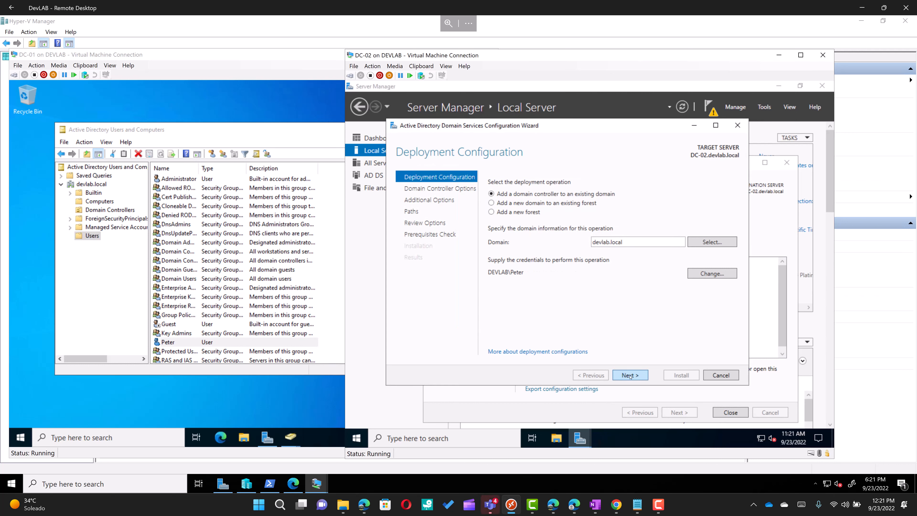
click(630, 375)
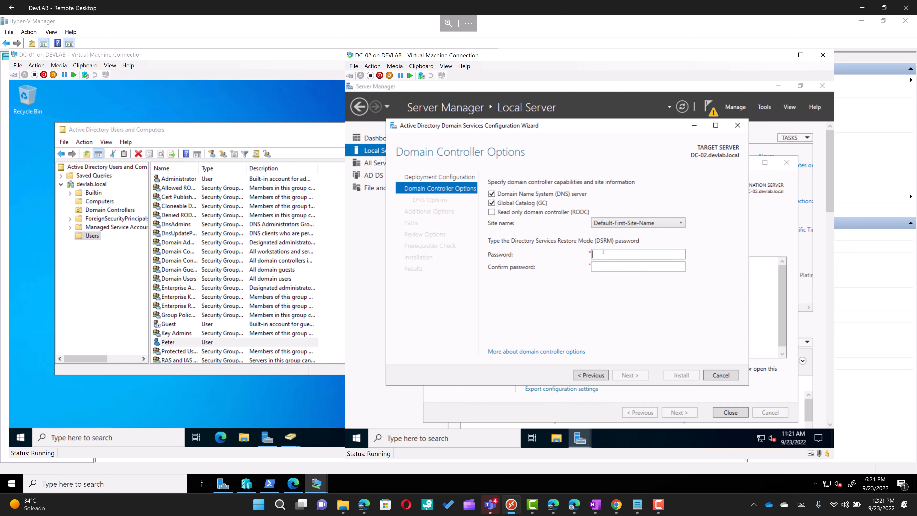
Step: Enter and confirm the DSRM password with DNS server and Global Catalog kept enabled
text(************)
key(Tab)
text(************)
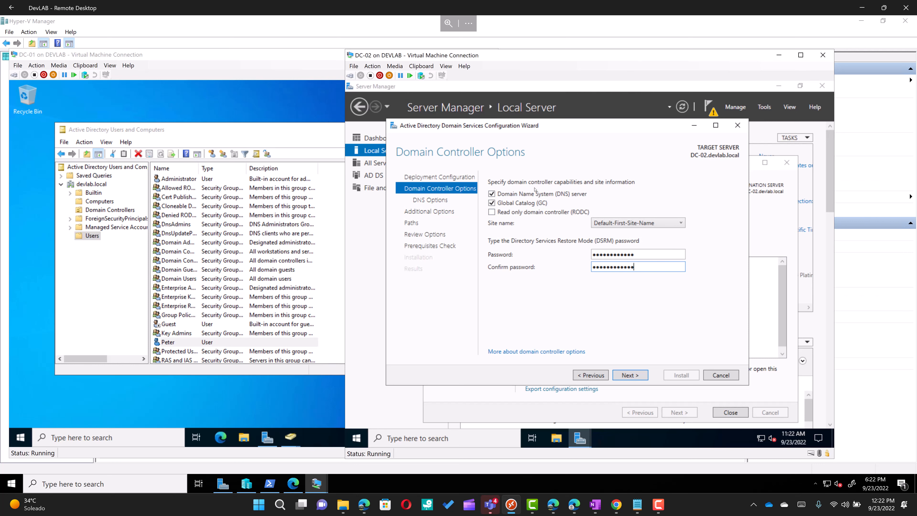
click(630, 374)
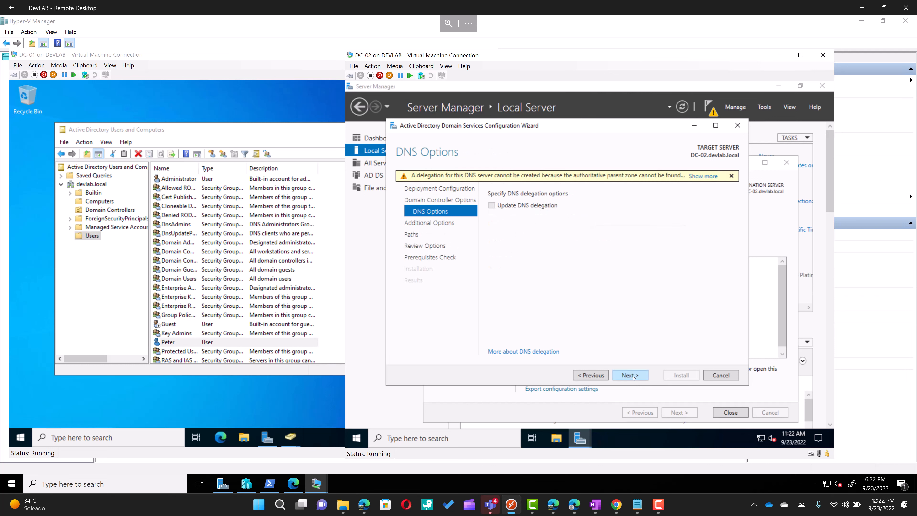
Step: Keep replication from any domain controller and default NTDS/SYSVOL paths, reaching a passing prerequisites check
click(629, 375)
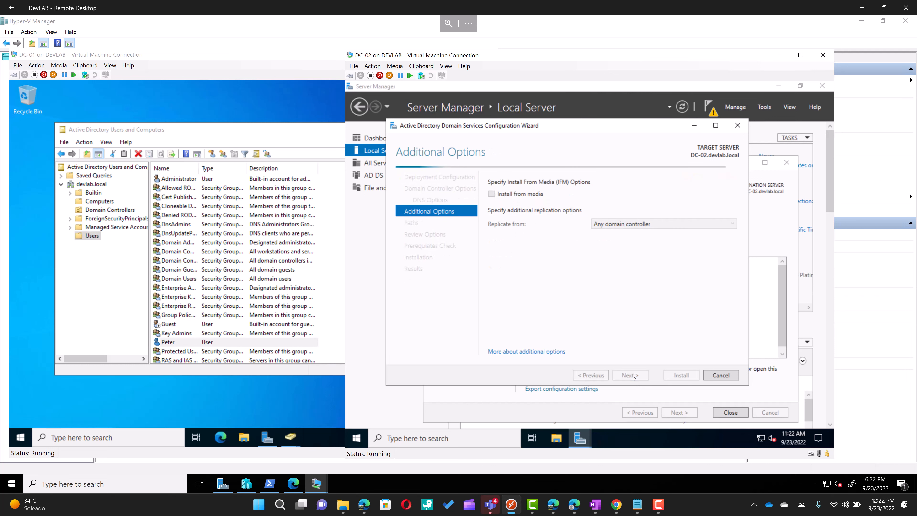
click(646, 224)
click(632, 233)
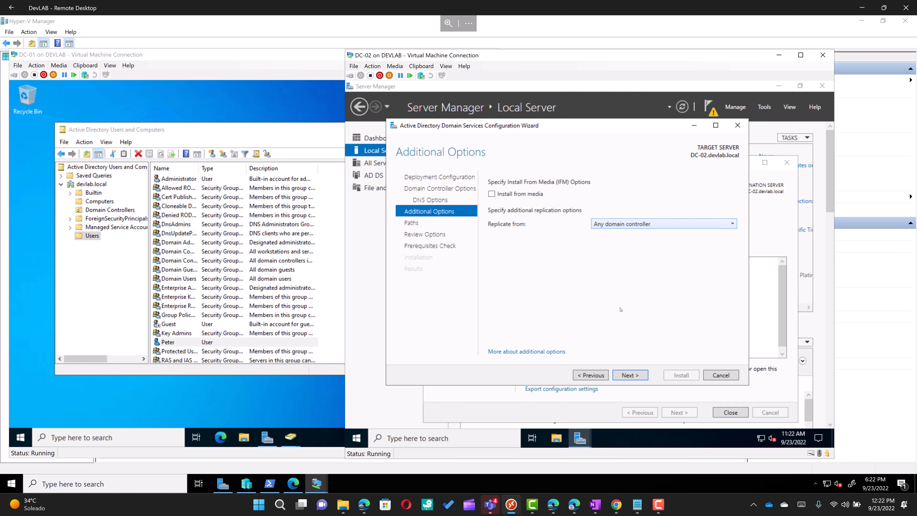
click(636, 376)
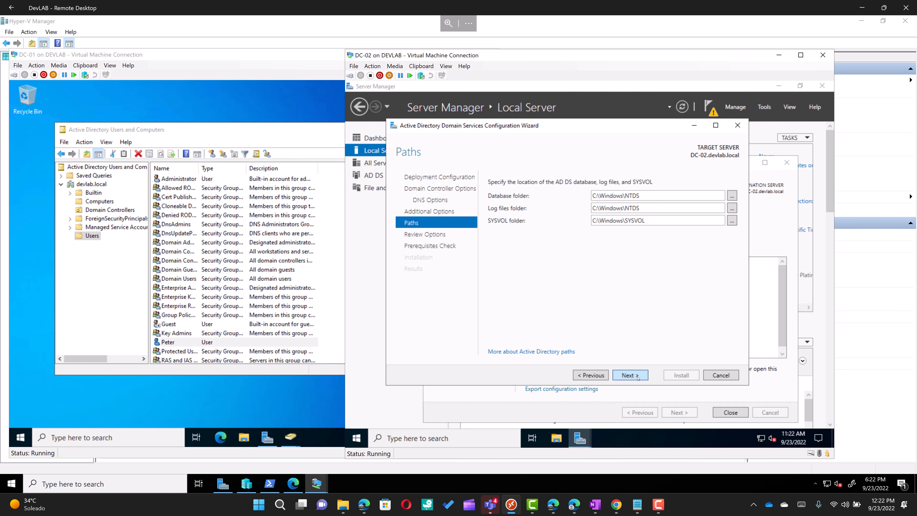
click(637, 376)
click(637, 376)
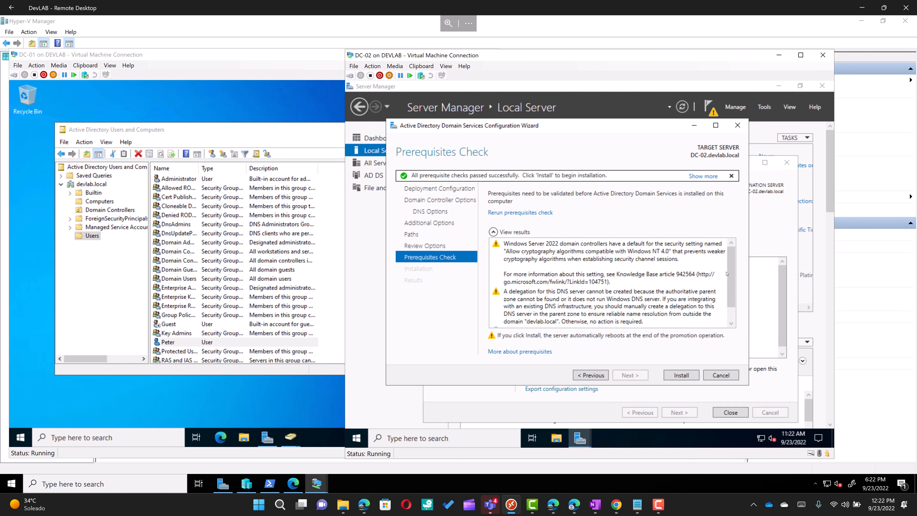
Step: Review the prerequisite results, install AD DS, and close the sign-out notice so DC-02 reboots
drag(729, 293, 725, 309)
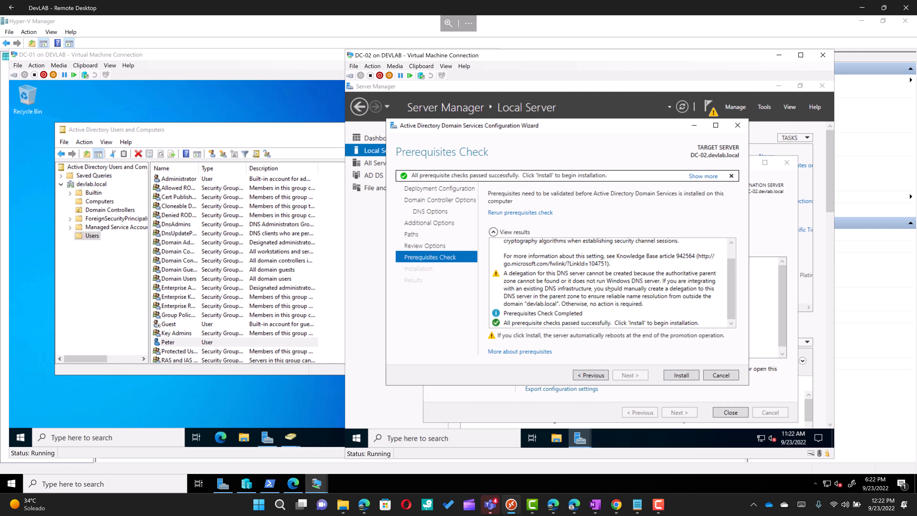
scroll(610, 289, up, 1)
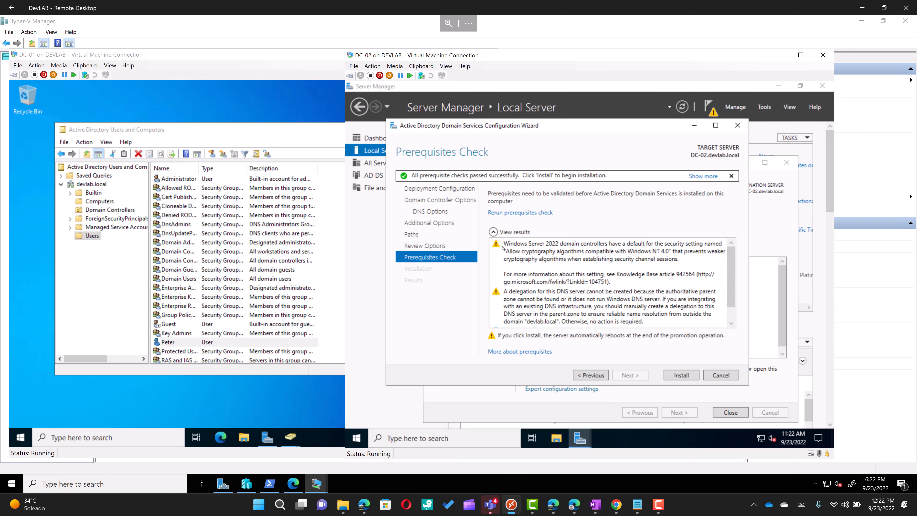
scroll(620, 277, down, 1)
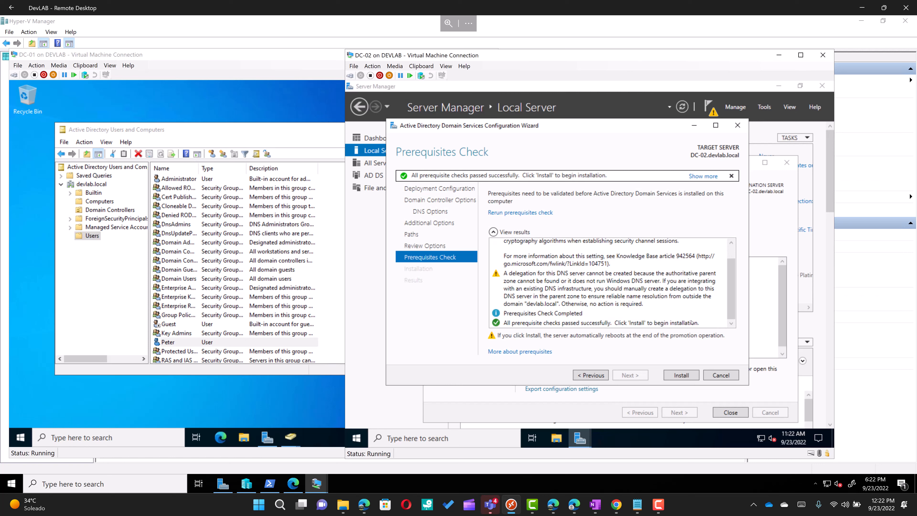
click(681, 376)
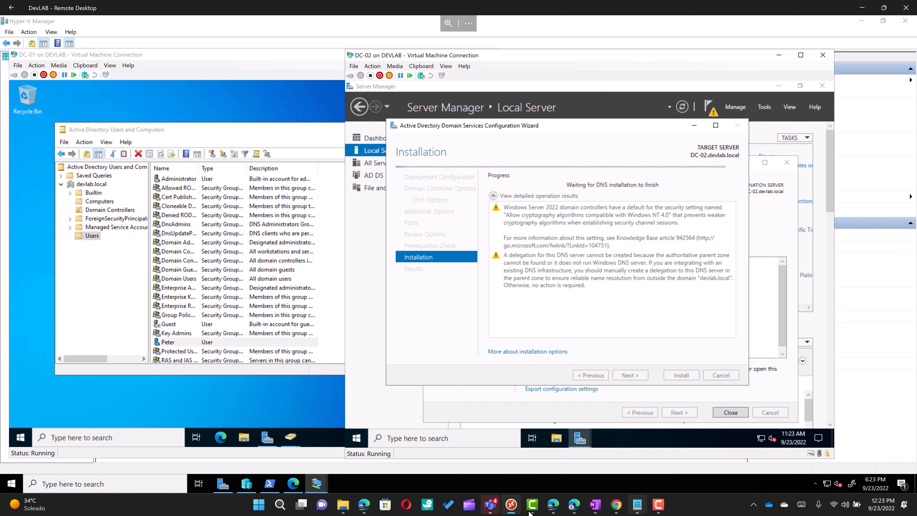
mouse_move(491, 509)
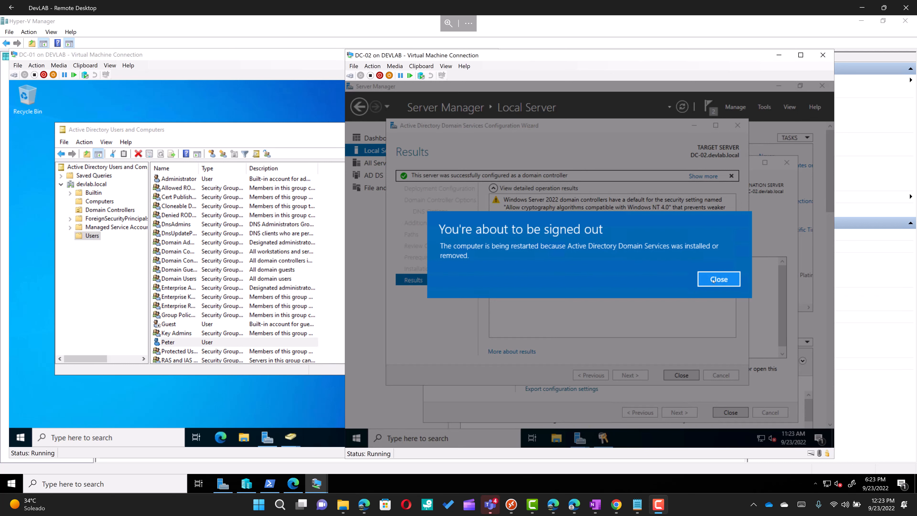
click(713, 280)
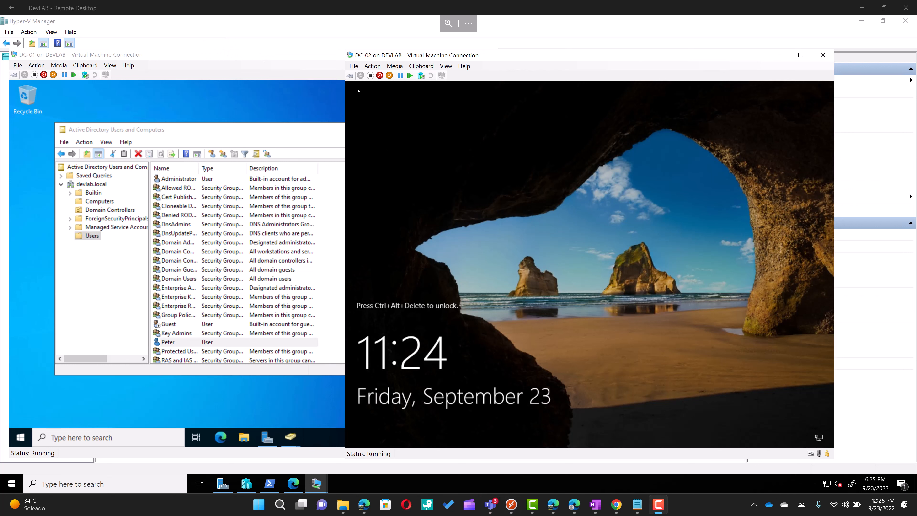
Step: Sign in to the rebooted DC-02 as DEVLAB\Administrator with the account password
click(350, 75)
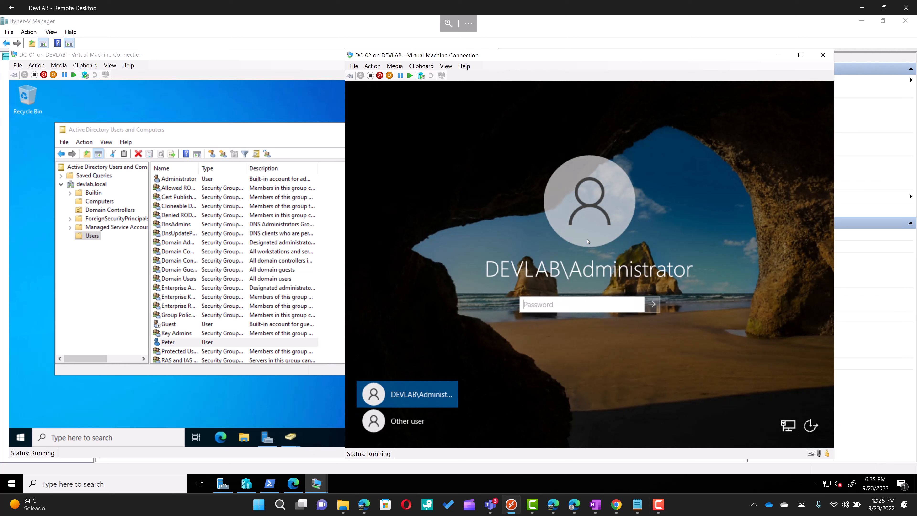
text(P@ssw0rd1234)
key(Return)
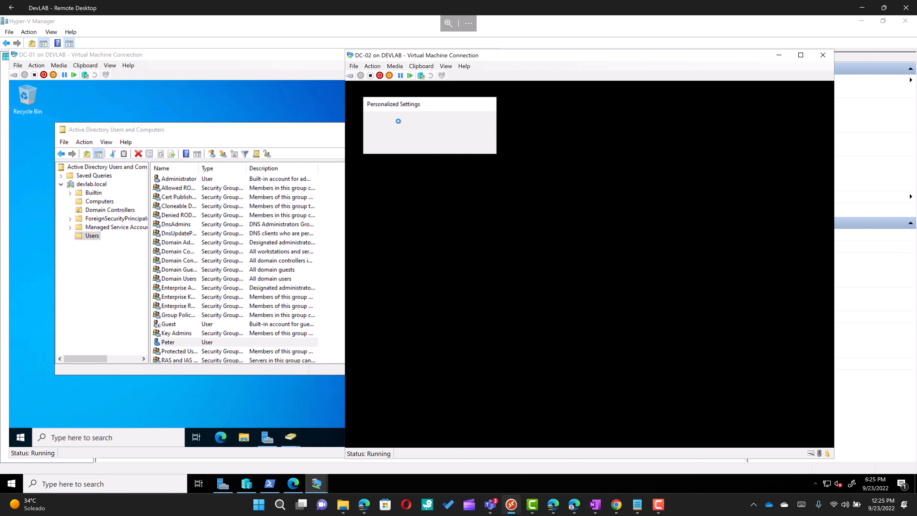
drag(450, 51, 451, 40)
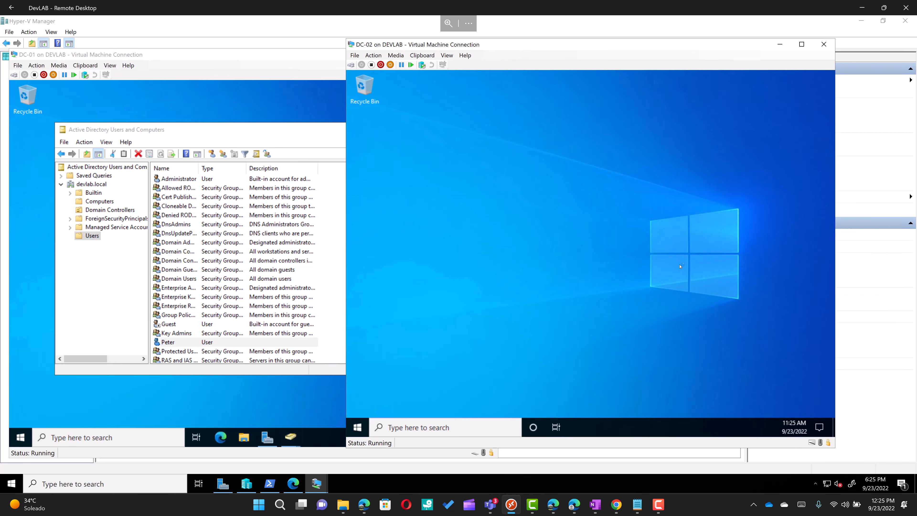
Step: Run ipconfig in a Command Prompt on DC-01, showing IPv4 address 192.168.0.101
click(267, 393)
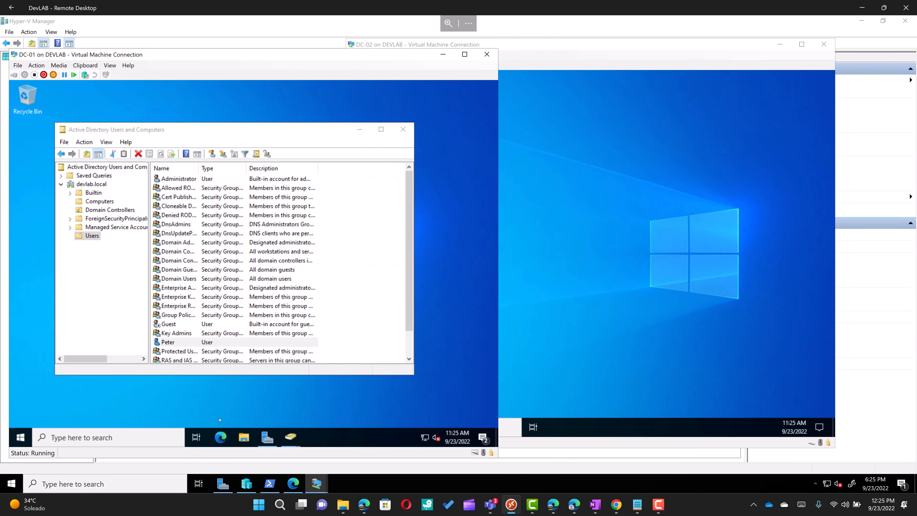
click(113, 441)
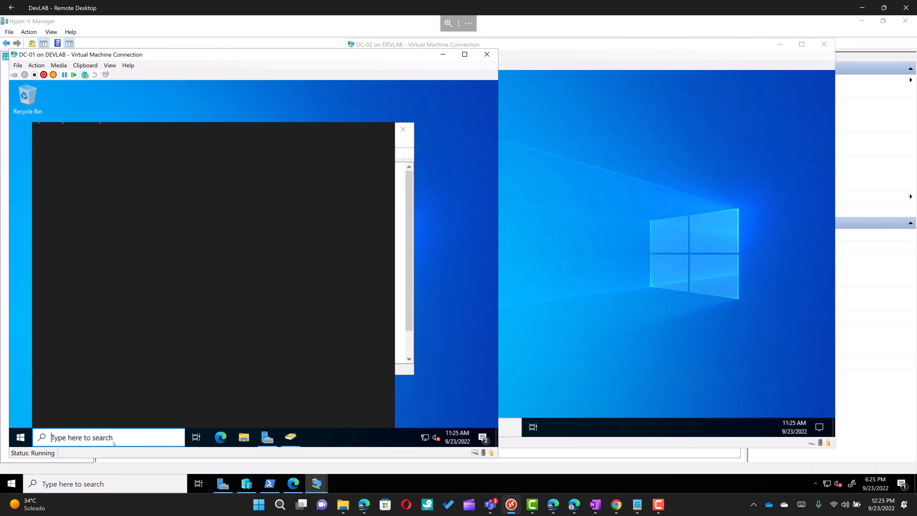
text(cmd)
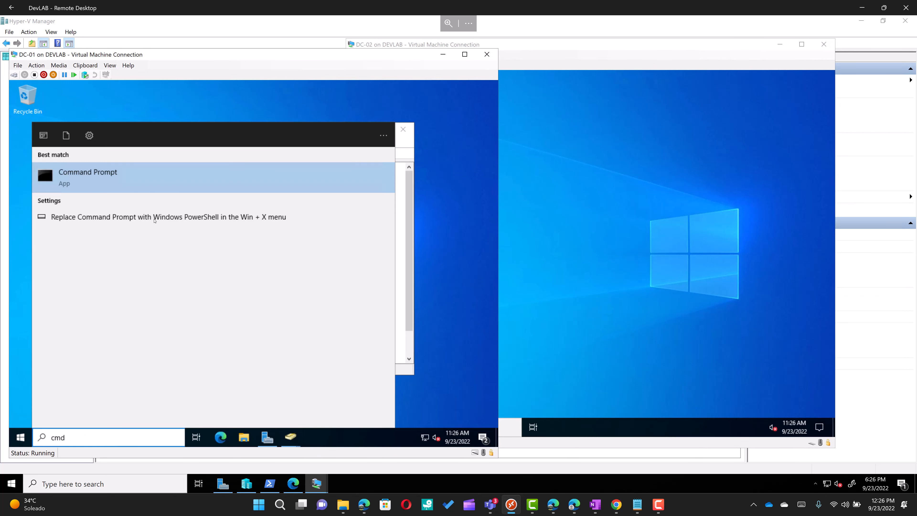
click(165, 185)
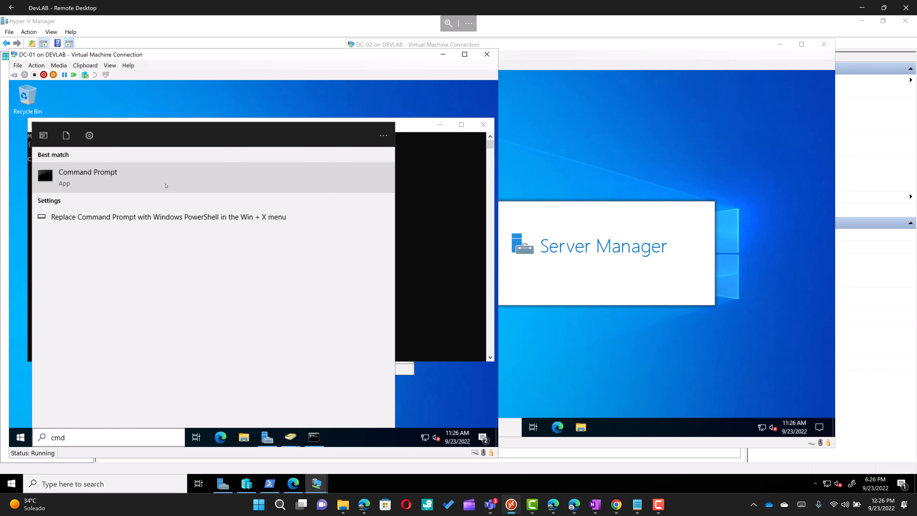
click(449, 166)
text(ip)
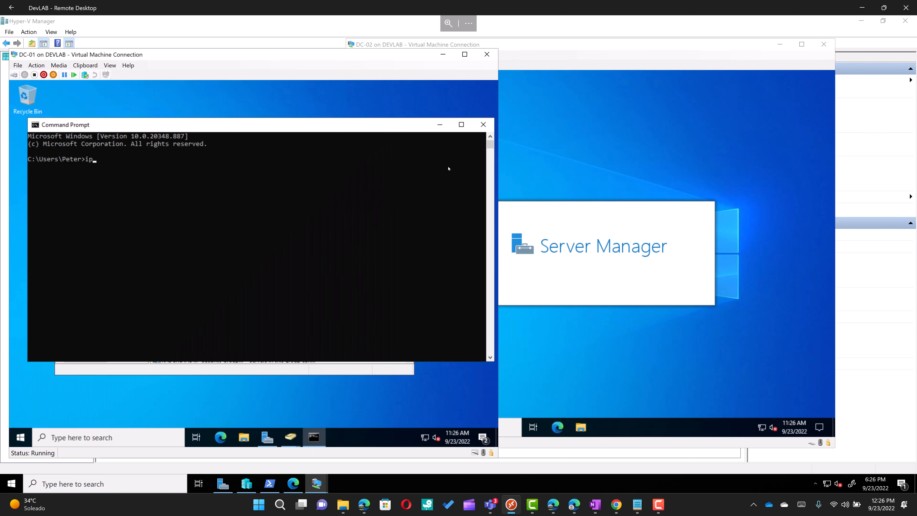
text(confog)
key(Return)
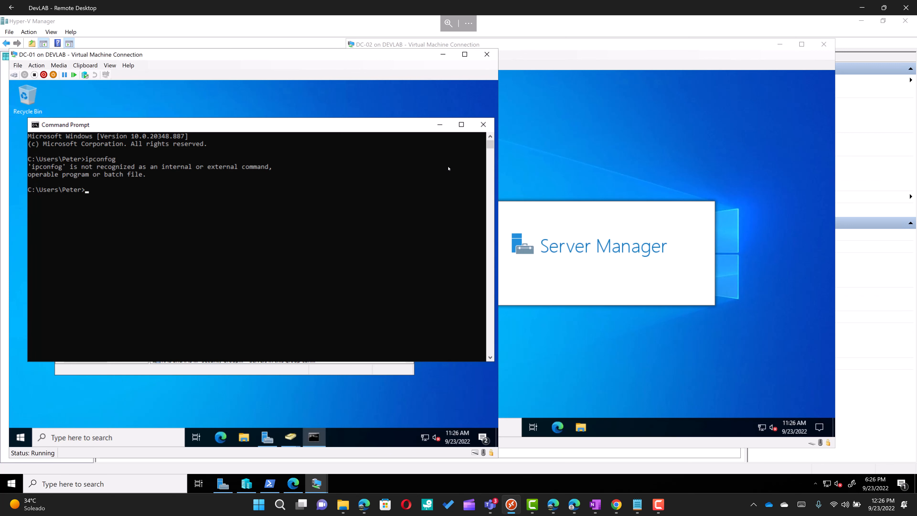
text(ipconfig)
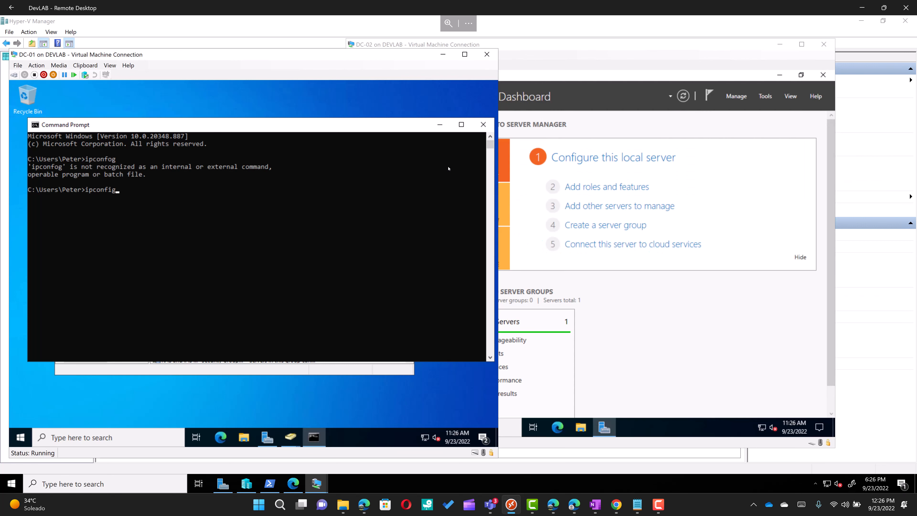
key(Return)
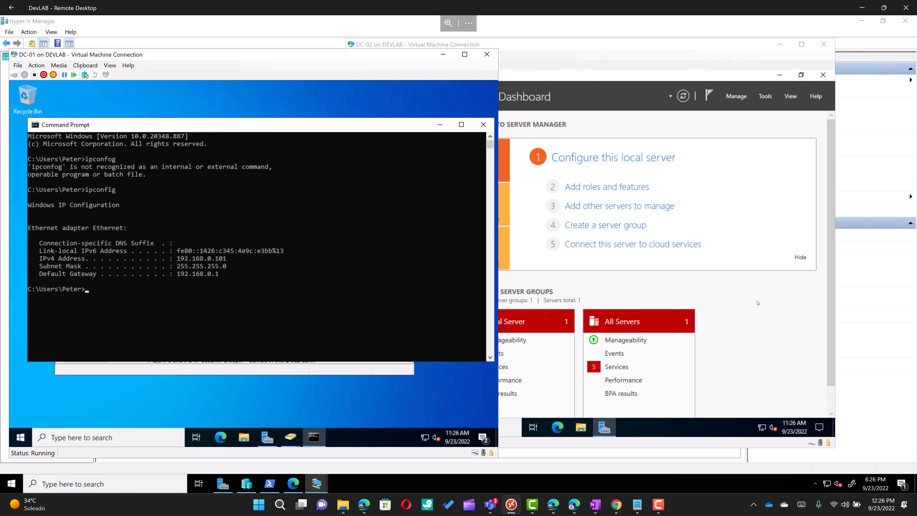
click(725, 318)
Step: Open an administrator Command Prompt on DC-02 and run ipconfig
click(393, 426)
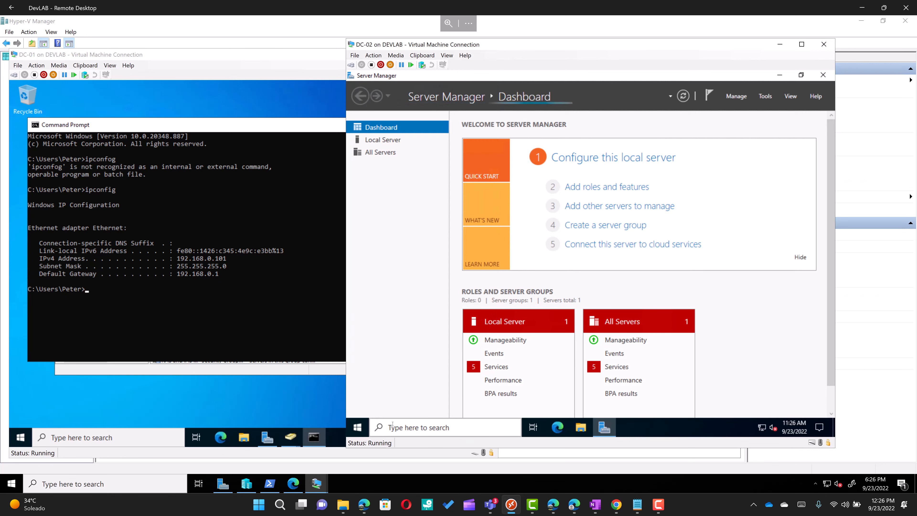
text(cmd)
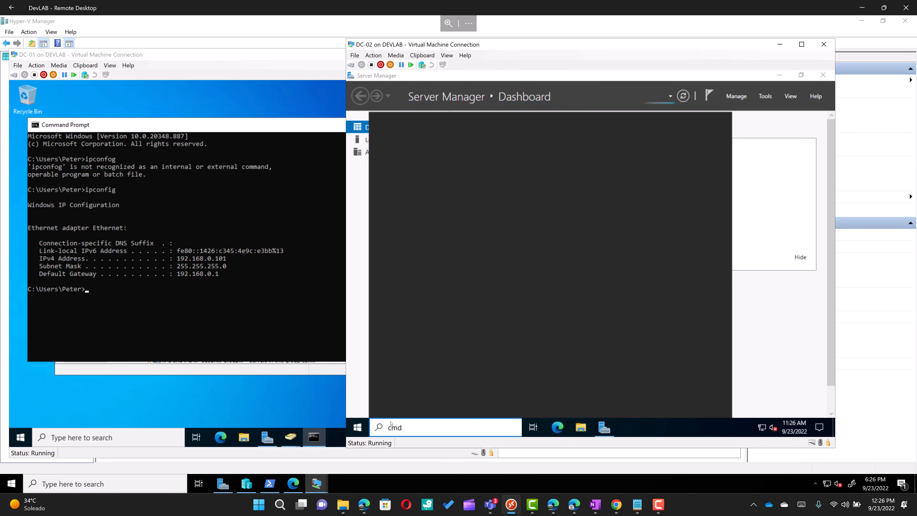
key(Return)
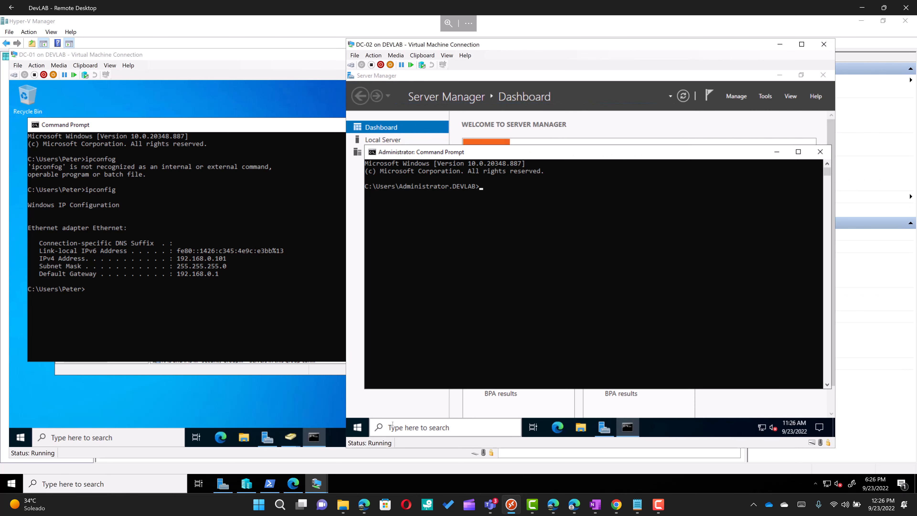
text(i)
text(pcinfig)
key(BackSpace)
key(BackSpace)
key(BackSpace)
key(BackSpace)
key(BackSpace)
key(BackSpace)
text(conf)
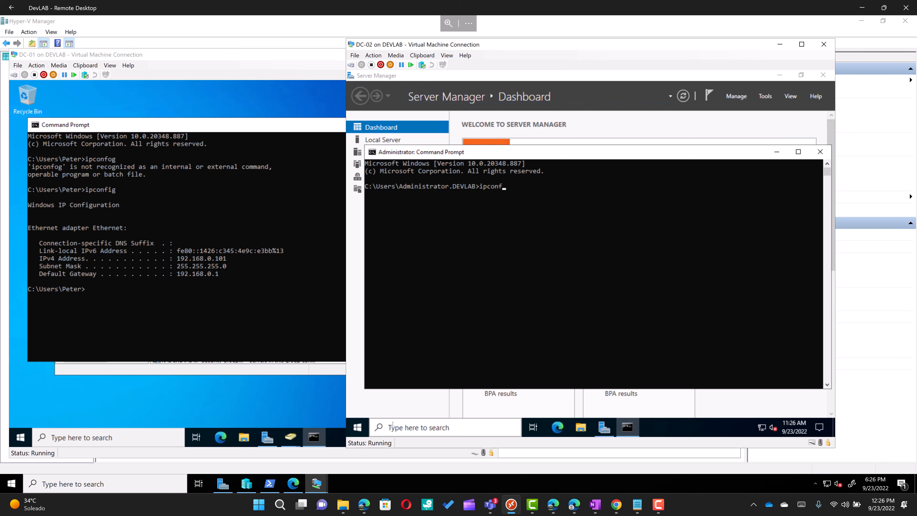
text(ig)
key(Return)
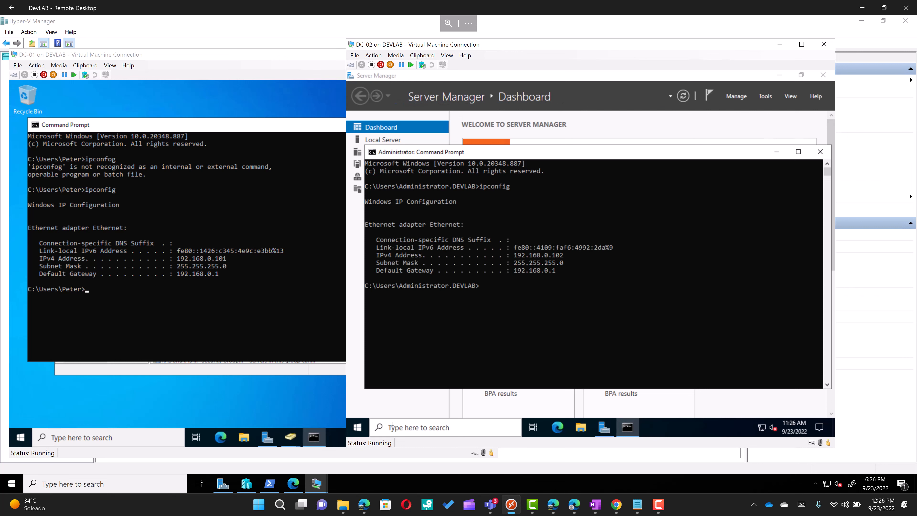
Step: Ping 192.168.0.101 from DC-02 and 192.168.0.102 from DC-01, both replying with 0% loss
text(pin)
key(Up)
key(BackSpace)
key(BackSpace)
key(BackSpace)
key(BackSpace)
key(BackSpace)
key(BackSpace)
key(BackSpace)
key(BackSpace)
text(pin)
text(g 1)
text(92.168)
text(.)
text(00.)
key(BackSpace)
text(.101)
key(Return)
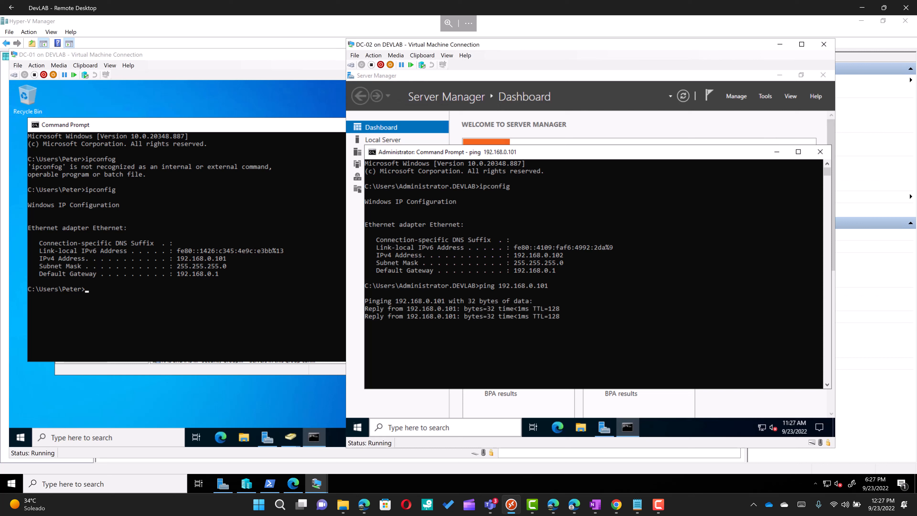
click(251, 300)
text(ping )
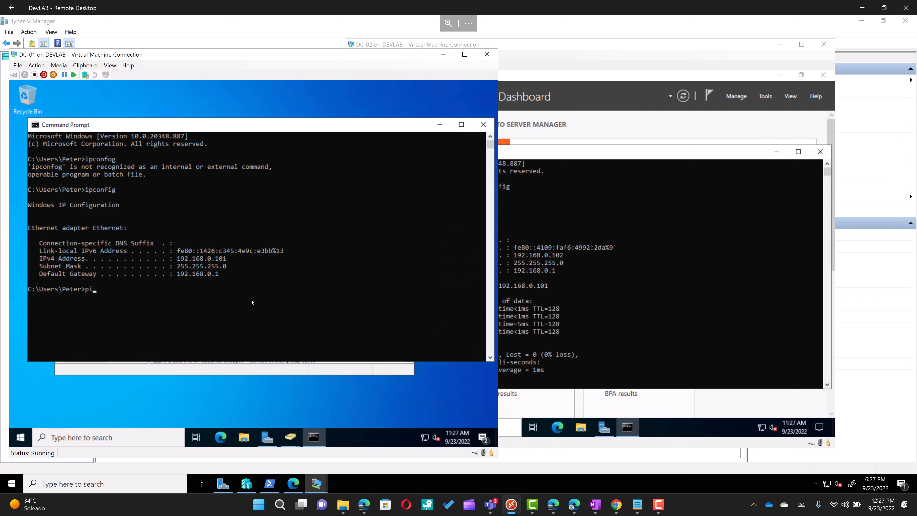
text(192.168.0.102)
key(Return)
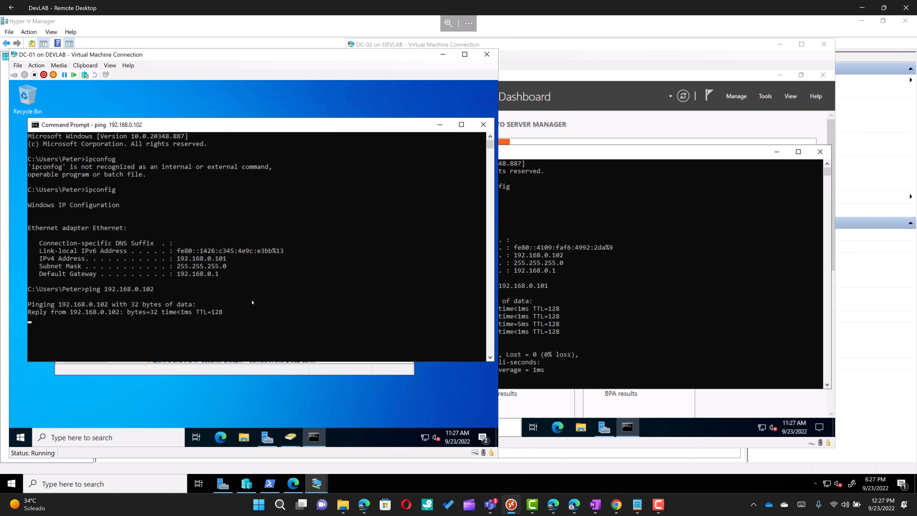
click(615, 270)
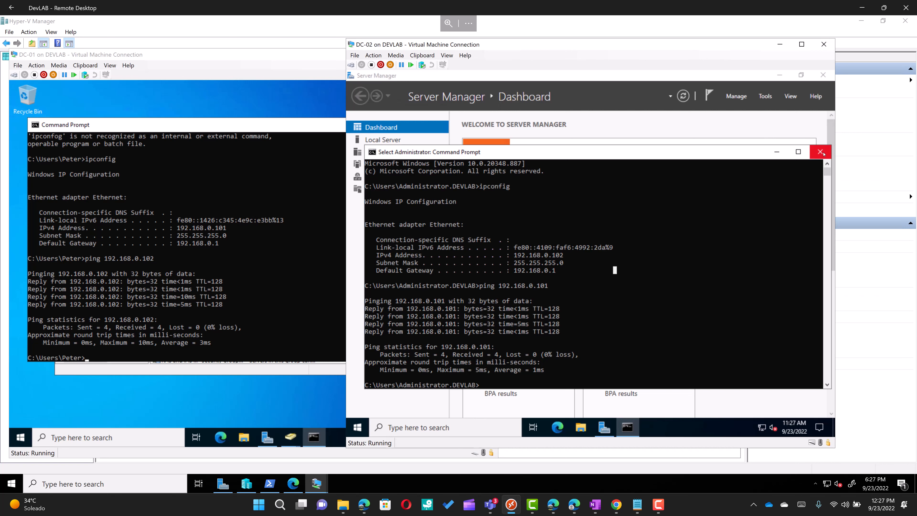
Step: Close DC-02's command prompt and open Active Directory Users and Computers at devlab.local > Users
click(823, 154)
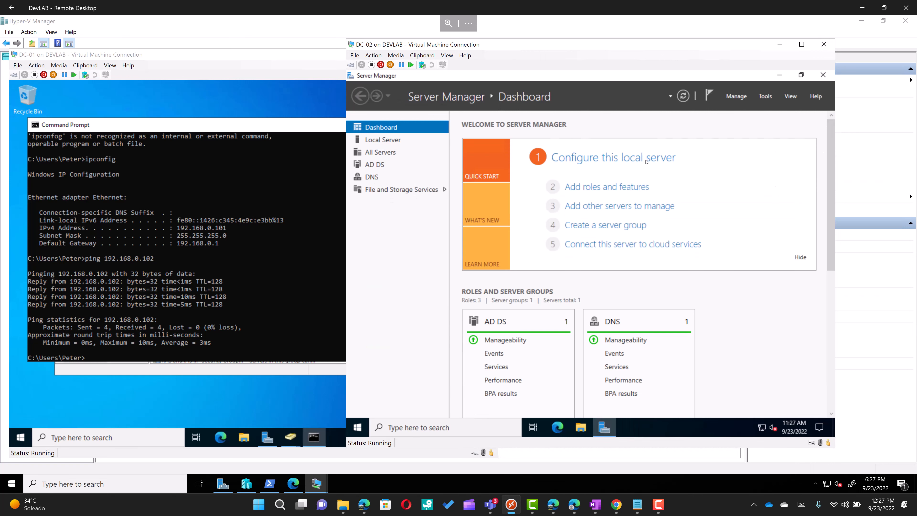
click(763, 96)
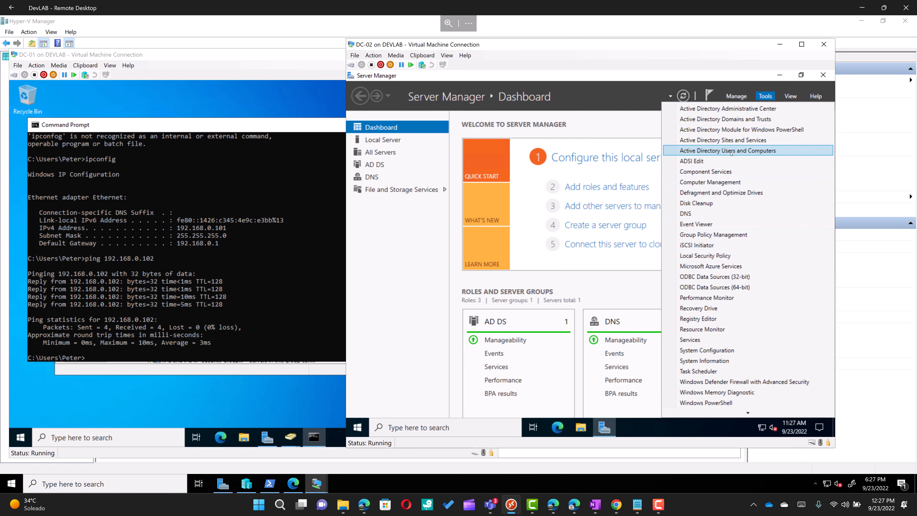
click(731, 153)
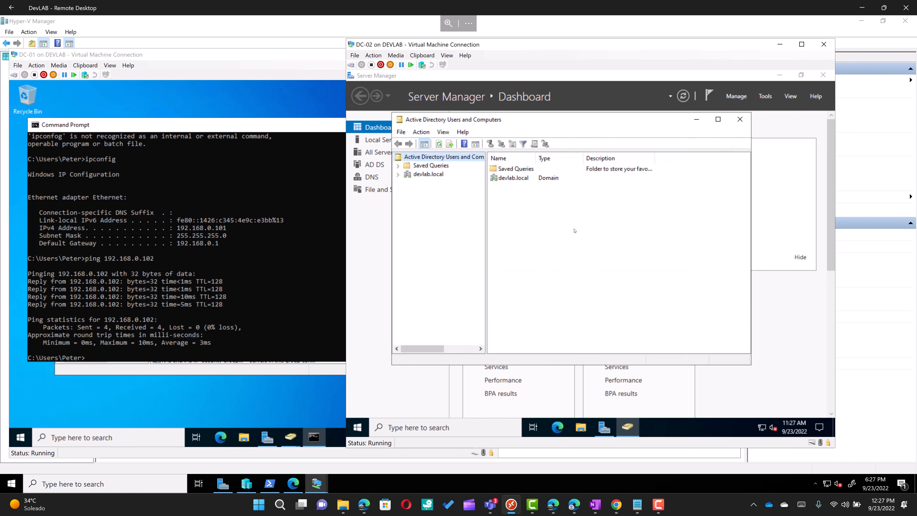
click(414, 176)
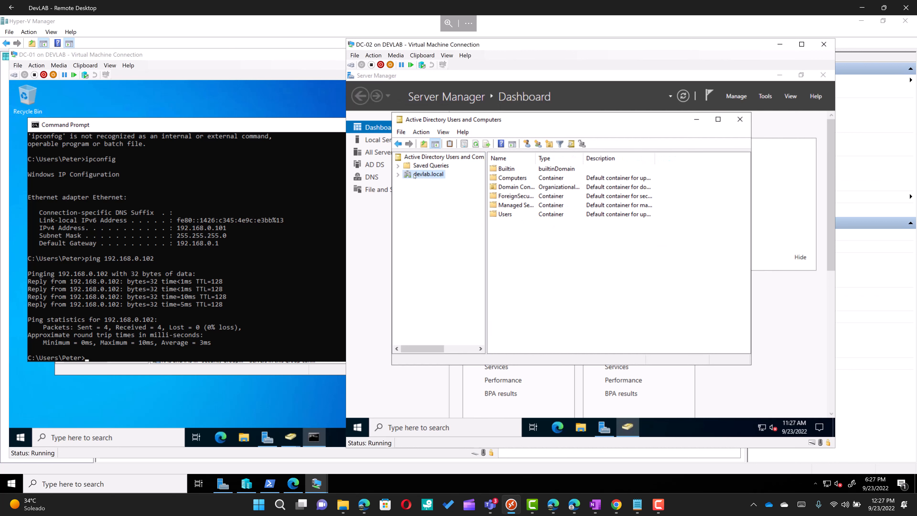
double_click(505, 214)
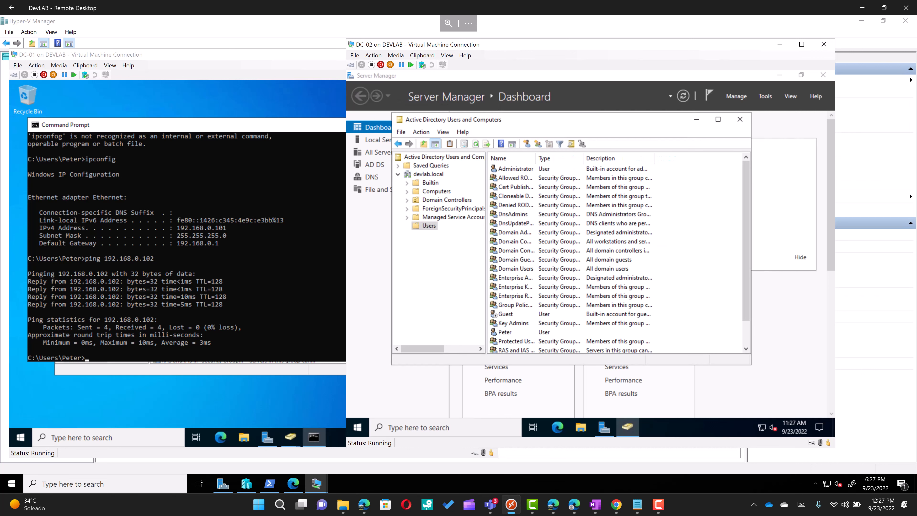
click(507, 333)
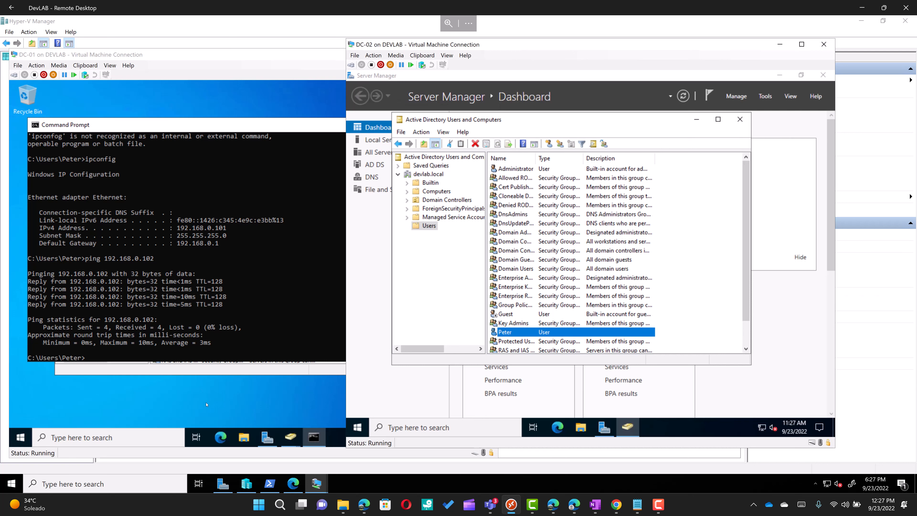
click(219, 374)
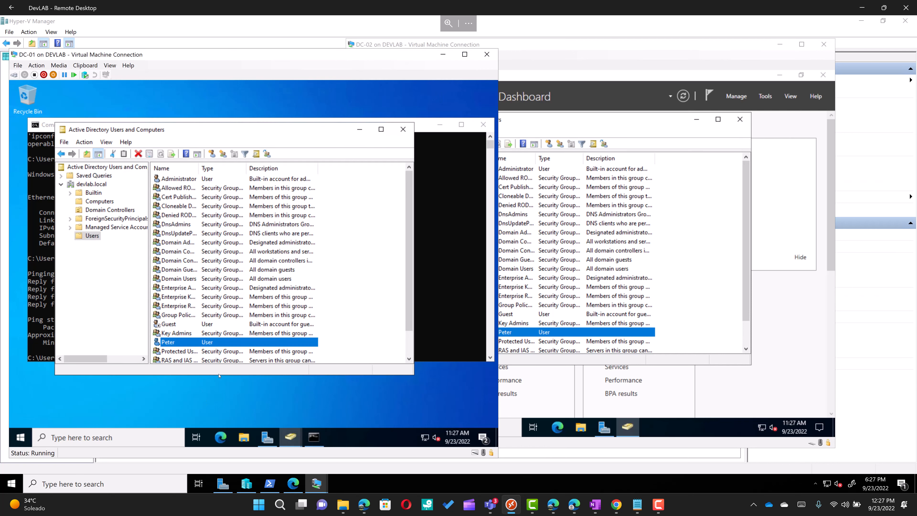
Step: Start a new user in DC-01's Users container, entering the user's full name and logon name
right_click(89, 237)
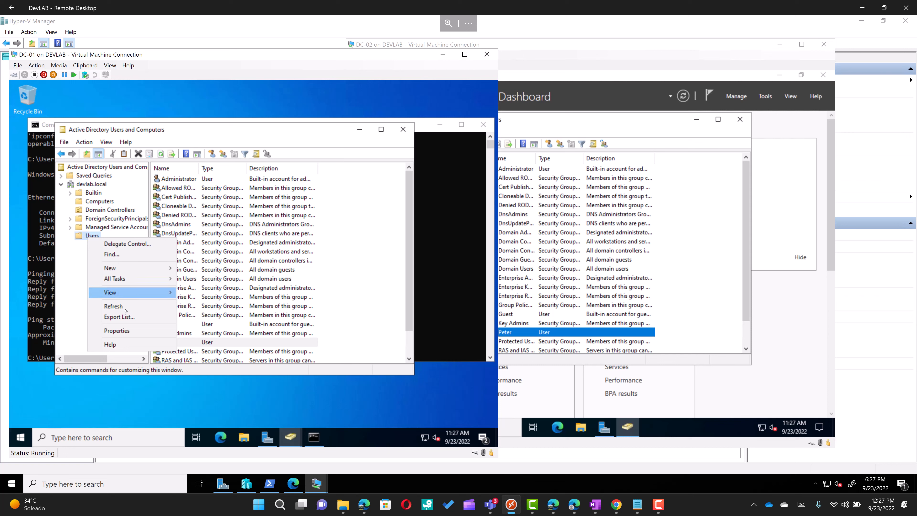
mouse_move(123, 271)
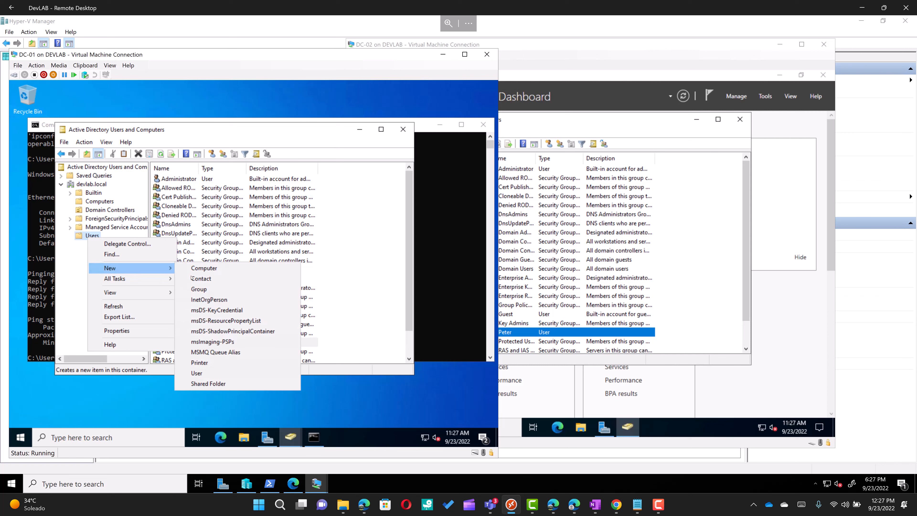
click(202, 376)
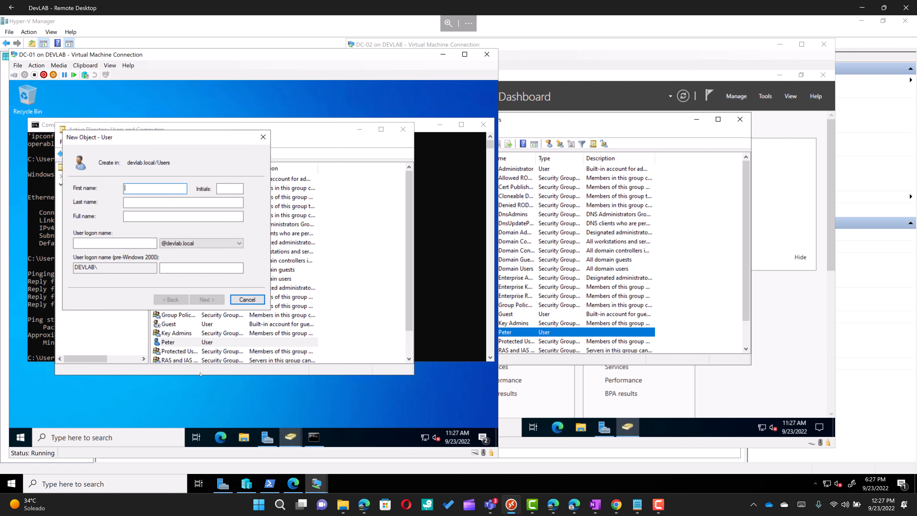
text(Devas)
click(116, 241)
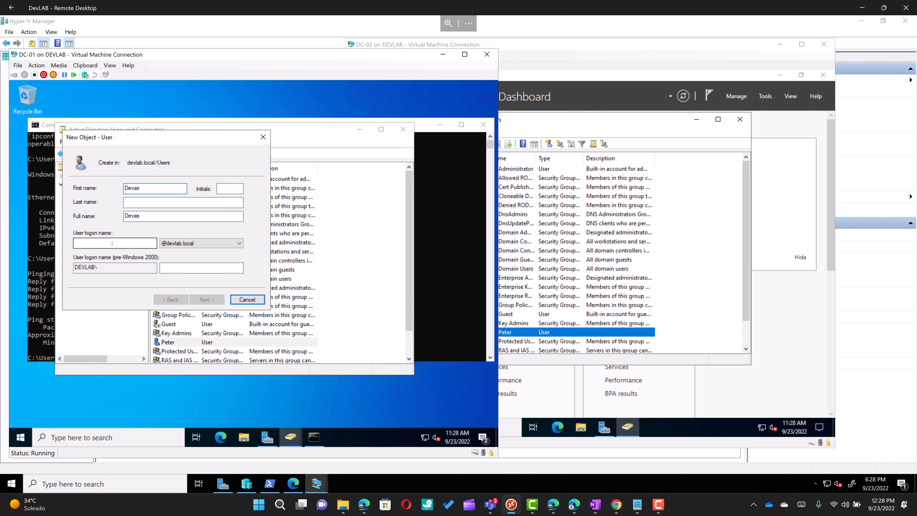
text(devas)
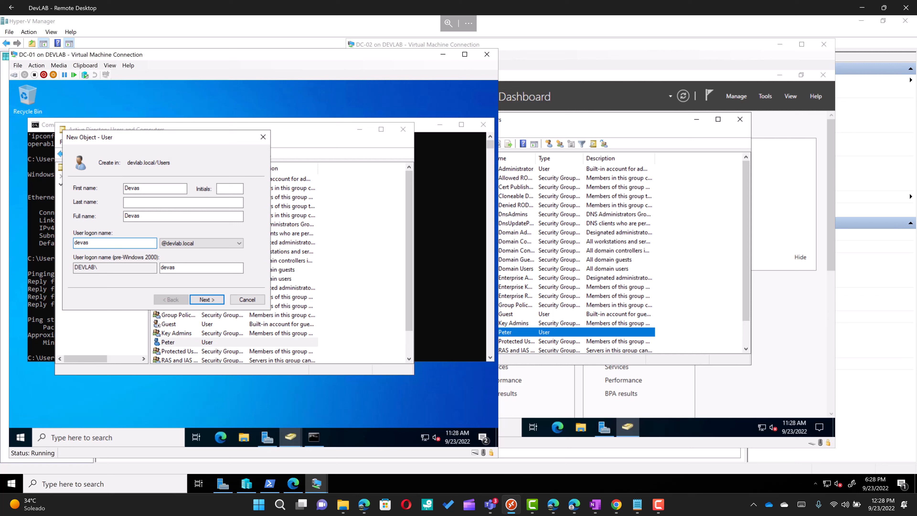
click(204, 301)
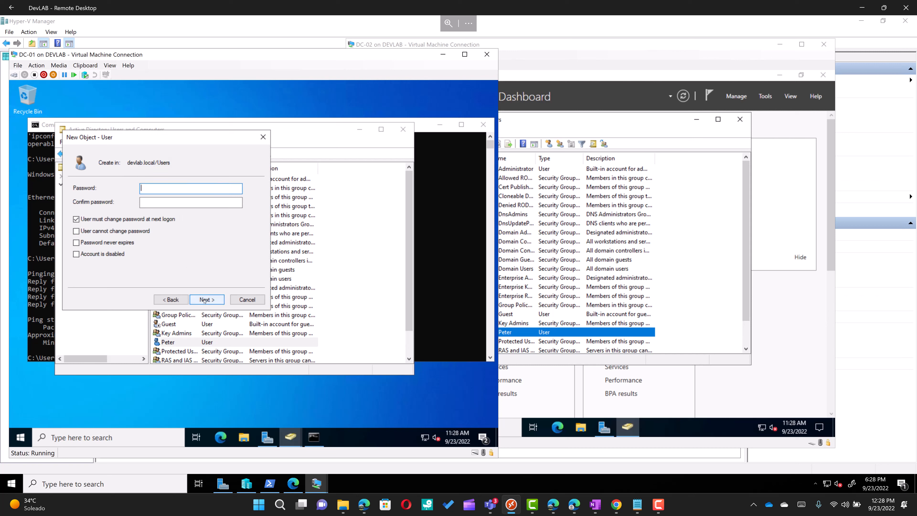
Step: Set and confirm the user's password, clear 'User must change password at next logon', and finish
text(*************)
key(Tab)
text(*************)
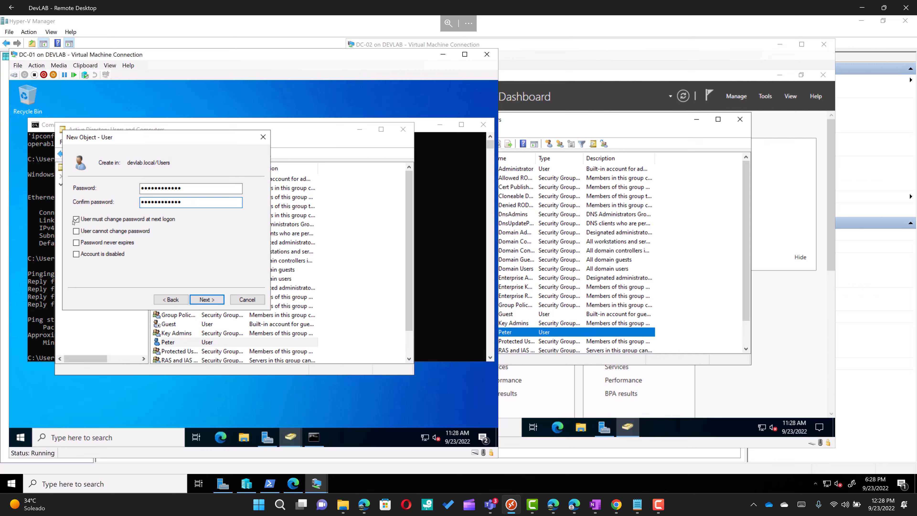
click(76, 219)
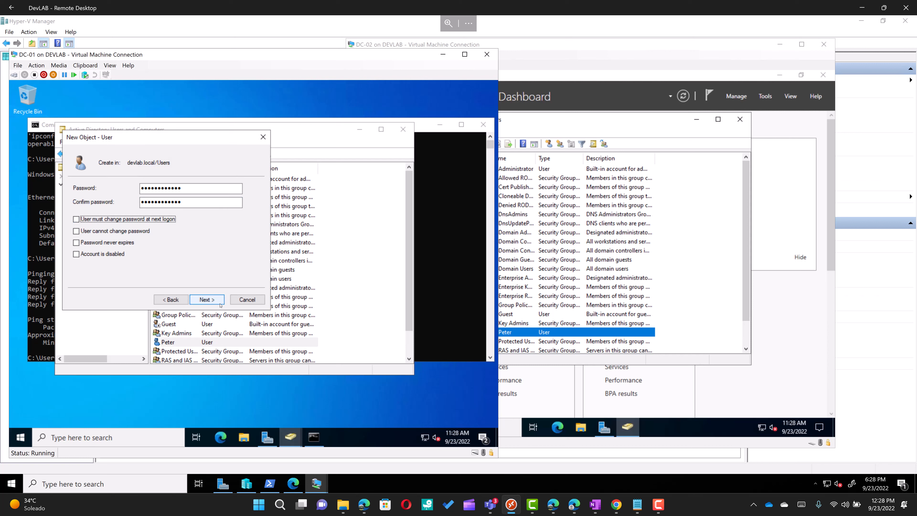
click(219, 302)
click(218, 303)
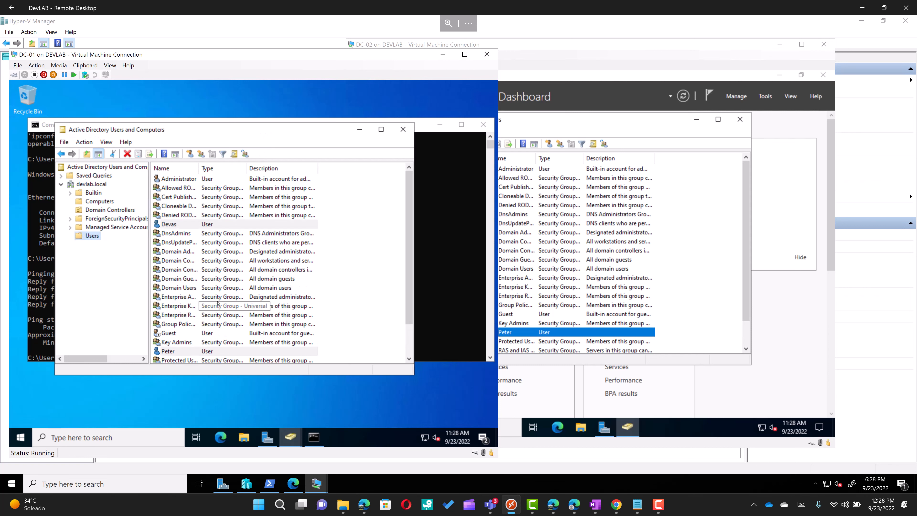
Step: Refresh DC-02's devlab.local Users list, select the replicated Devas account, and compare with DC-01
click(702, 252)
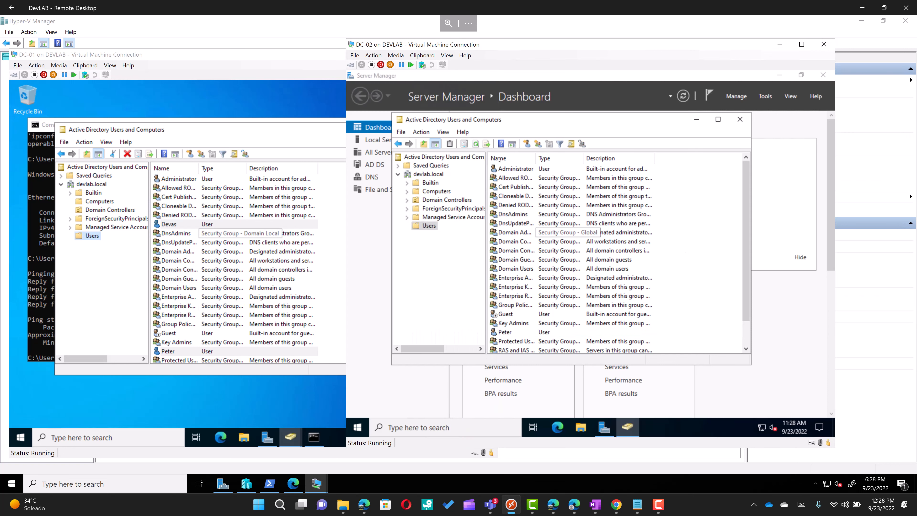
click(475, 144)
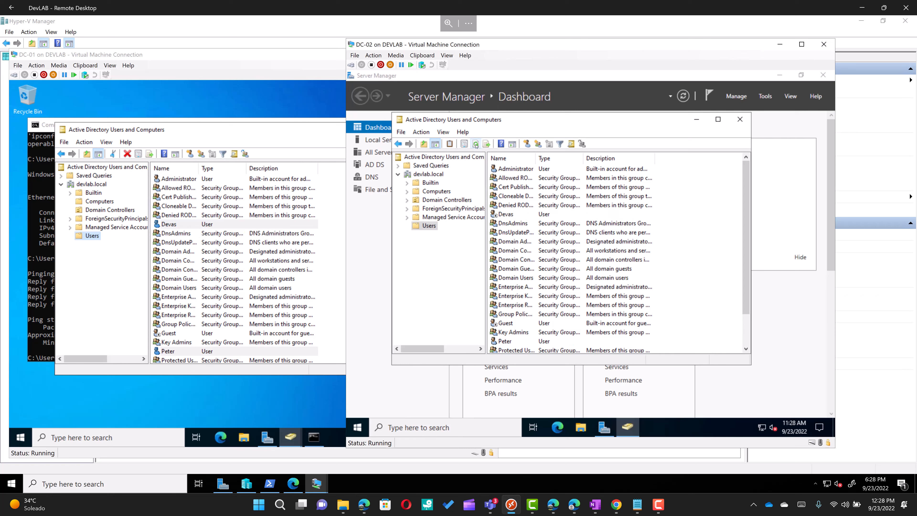
click(506, 216)
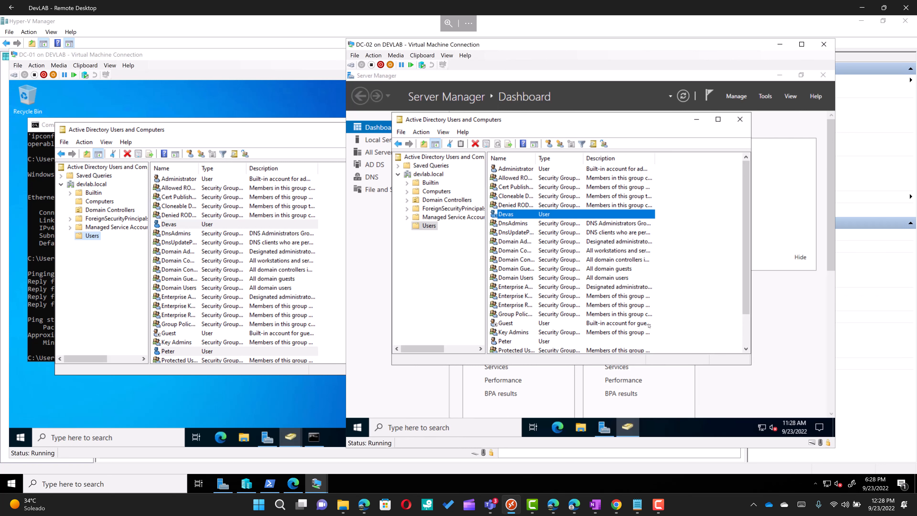
click(781, 354)
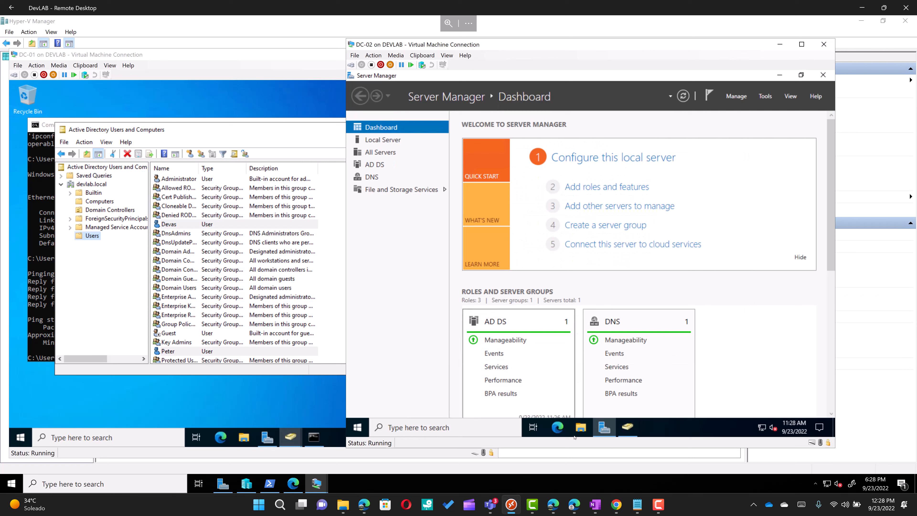
click(628, 432)
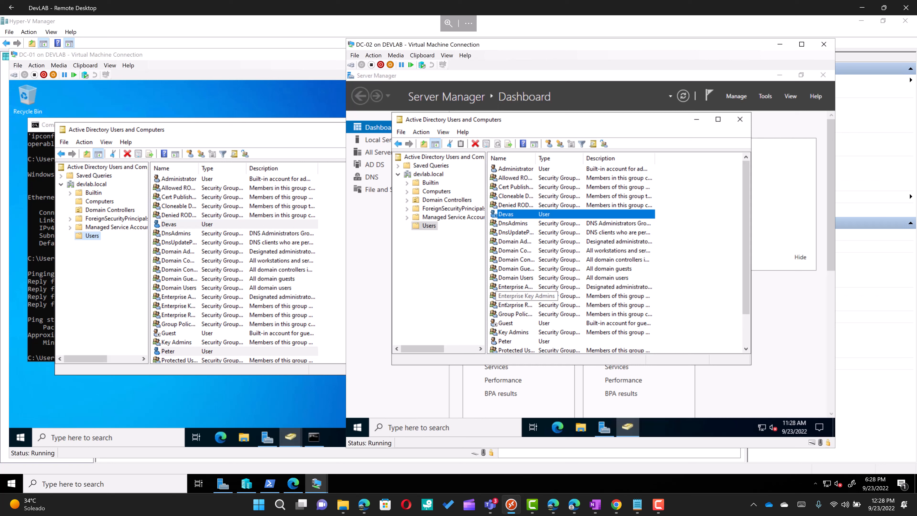
click(264, 111)
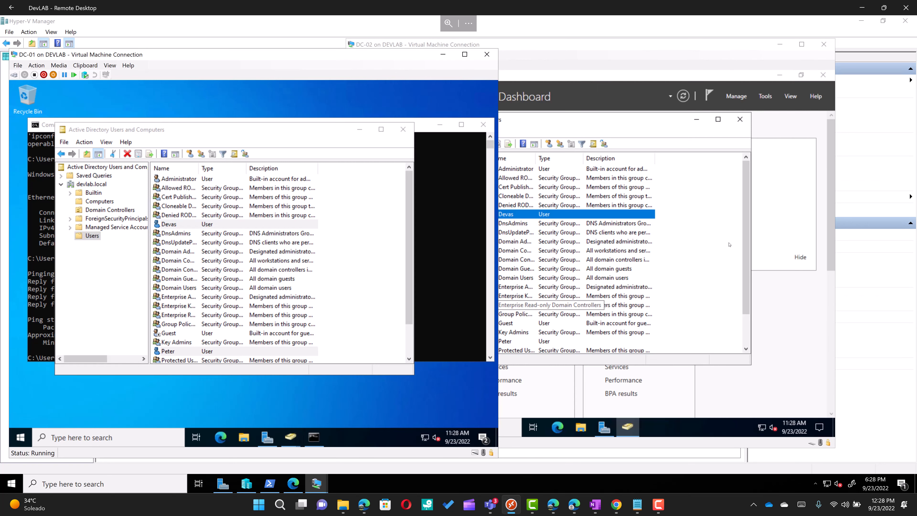
click(750, 253)
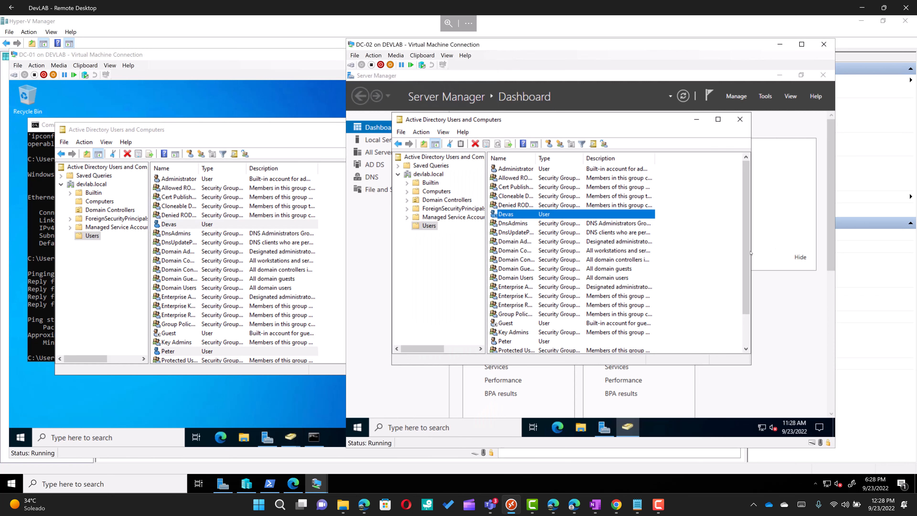